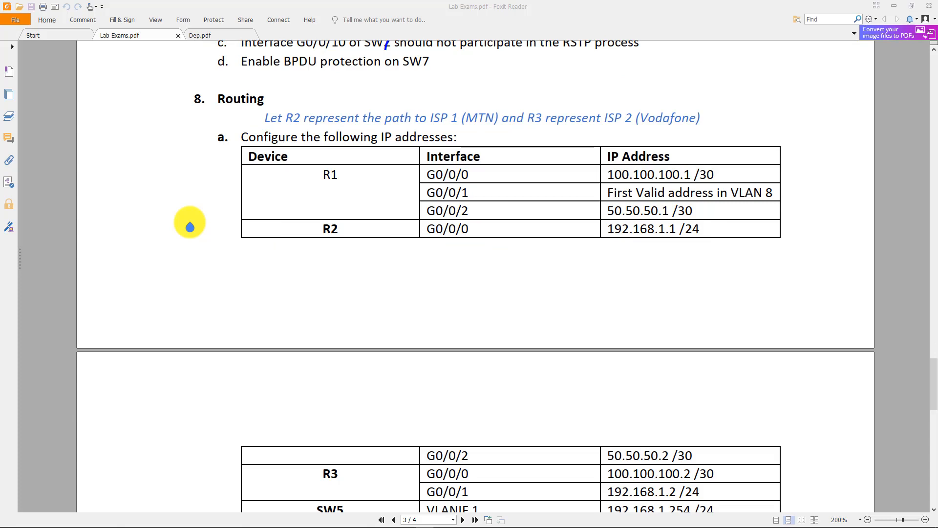
# - Switch from the lab PDF to the eNSP topology and add the text label "MTN" above router R2
pyautogui.scroll(-3, 247, 191)
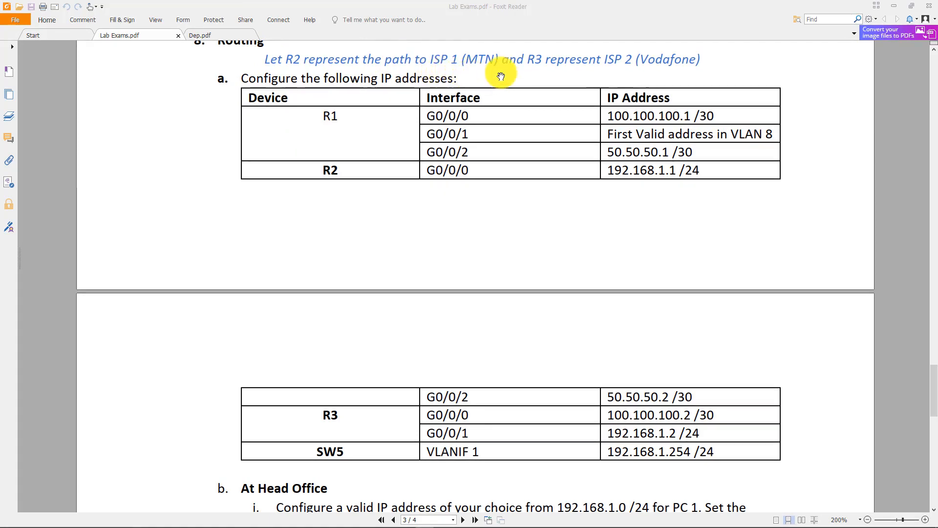
pyautogui.hotkey('alt', 'Tab')
pyautogui.hotkey('alt', 'Tab')
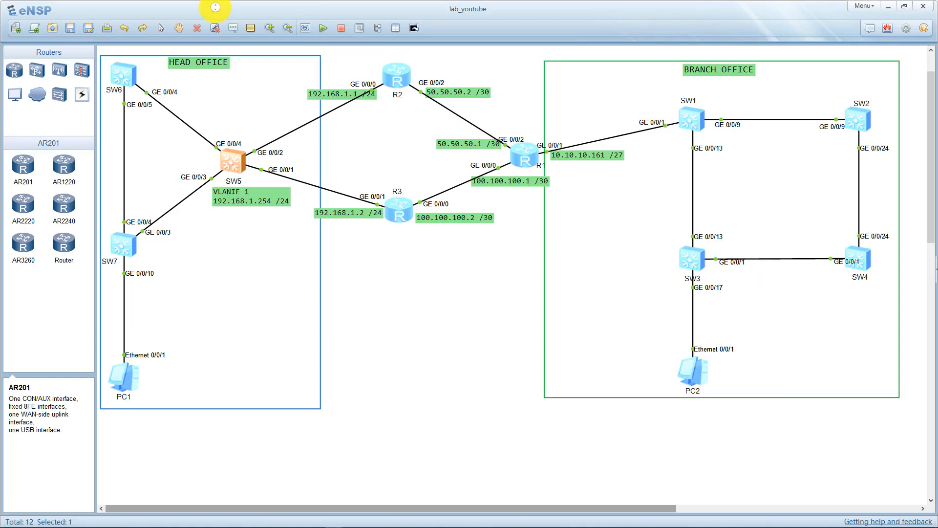
pyautogui.click(233, 28)
pyautogui.click(387, 54)
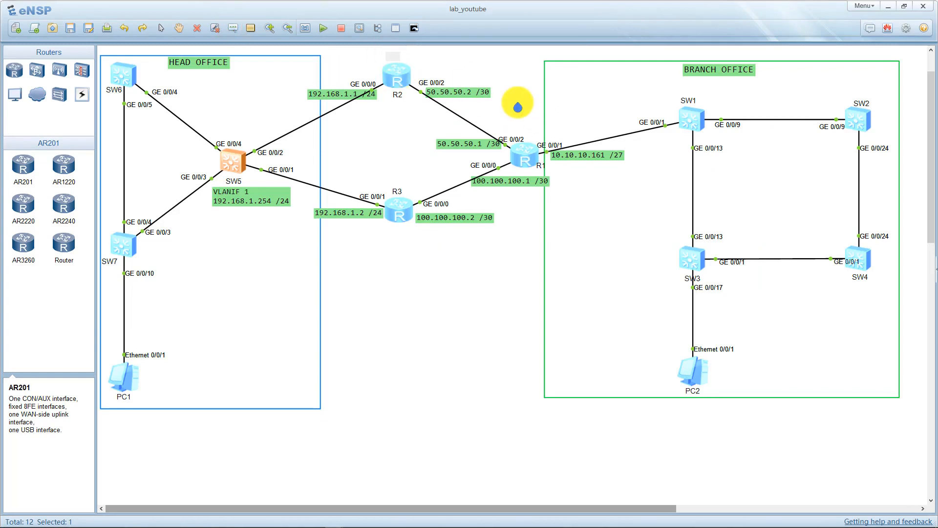
pyautogui.write('MTN')
pyautogui.press('Return')
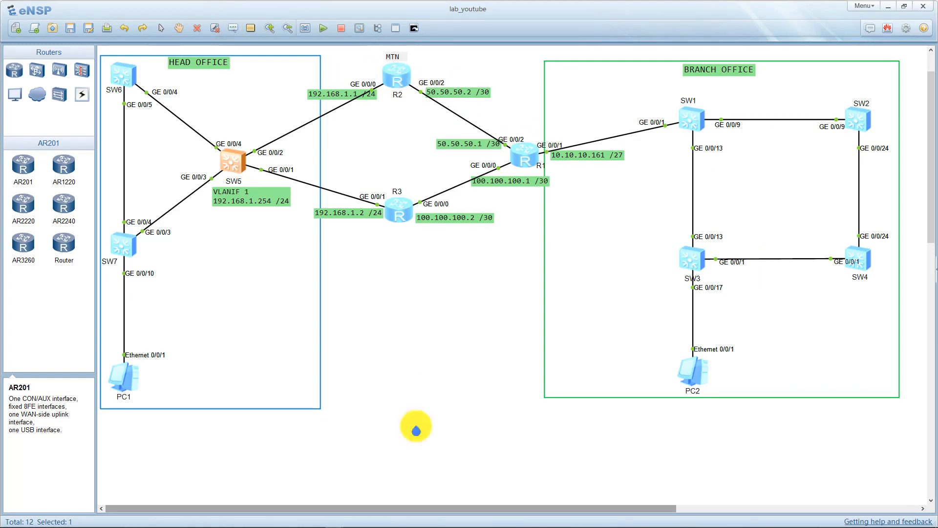
pyautogui.click(448, 325)
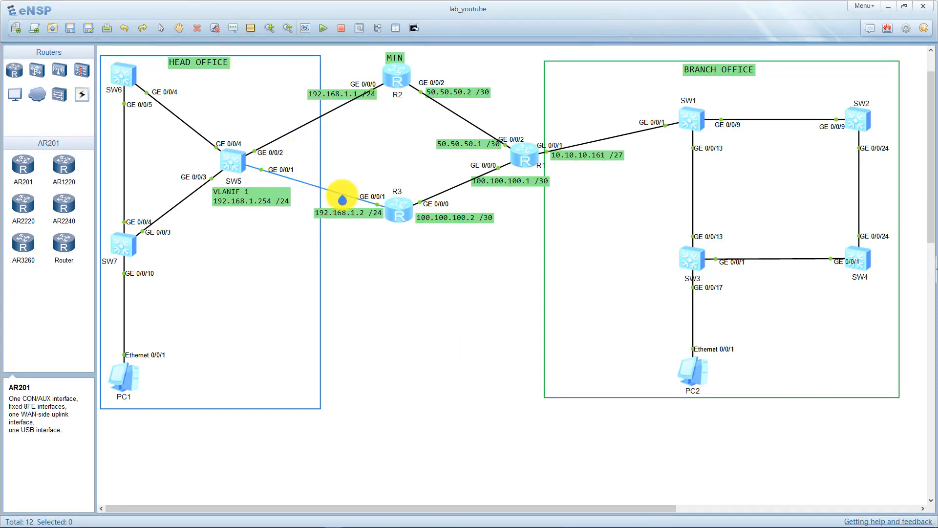
# - Add the text label "Vodafone" below router R3 in the topology
pyautogui.click(378, 228)
pyautogui.write('V')
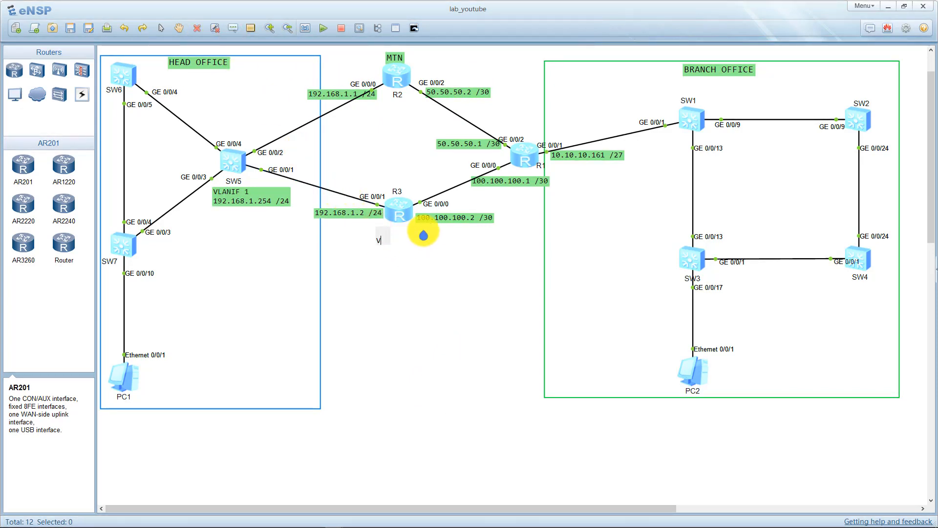
pyautogui.press('BackSpace')
pyautogui.press('BackSpace')
pyautogui.write('vODA')
pyautogui.write('odafone')
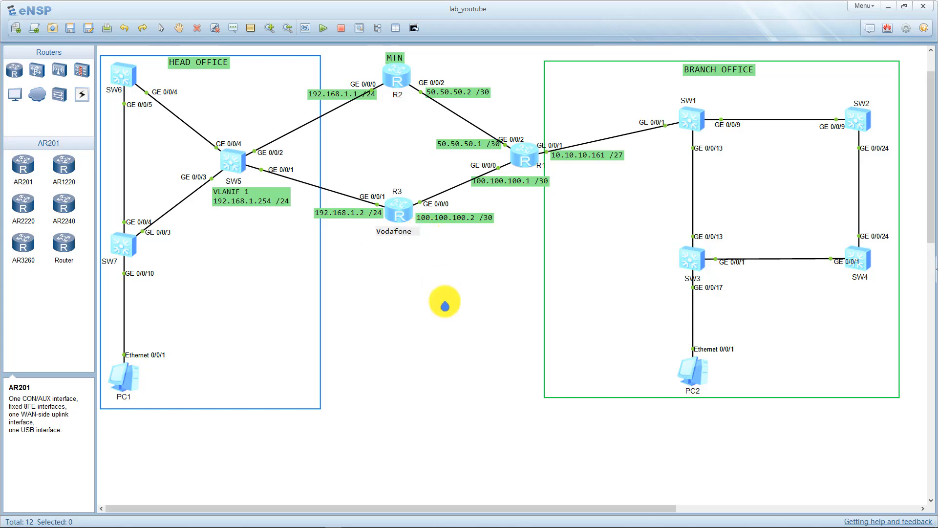
pyautogui.click(448, 323)
# - Switch back to the lab PDF, bring up the R1 console over it, and log on with the username and account password
pyautogui.hotkey('alt', 'Tab')
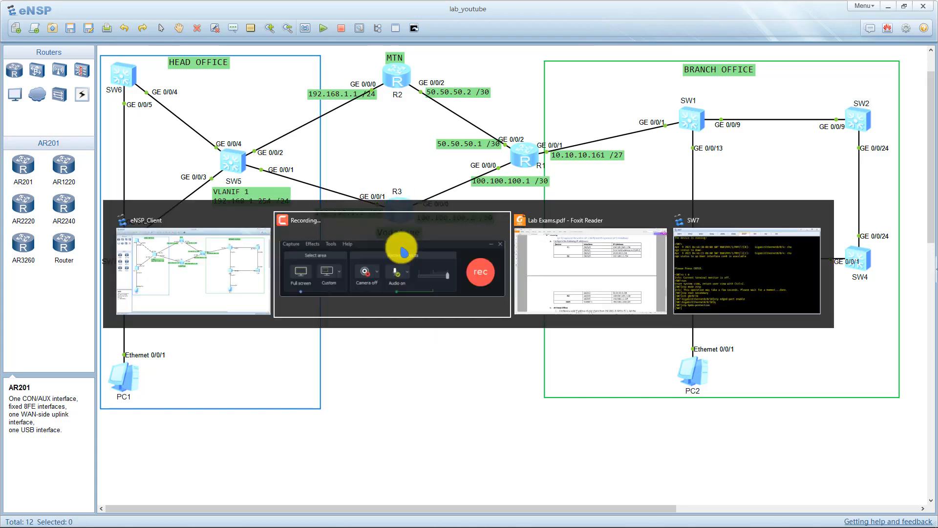
pyautogui.hotkey('alt', 'Tab')
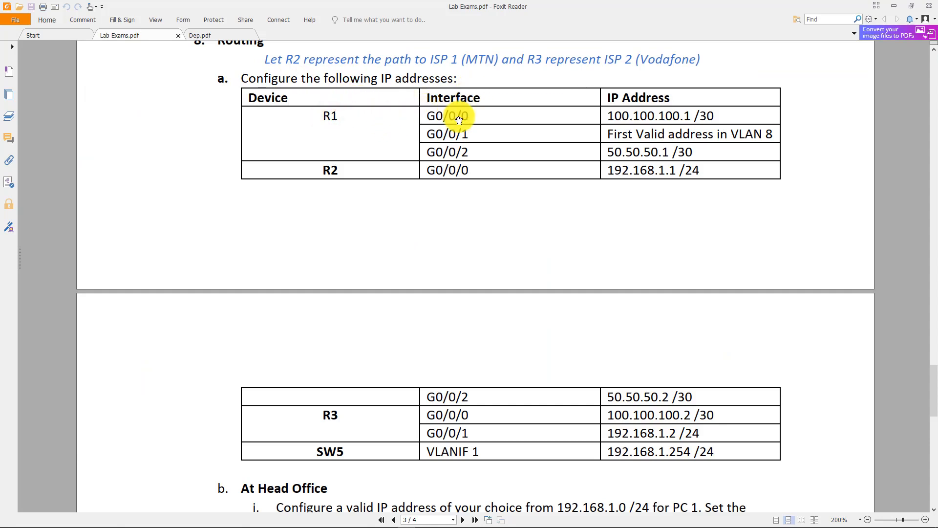
pyautogui.hotkey('alt', 'Tab')
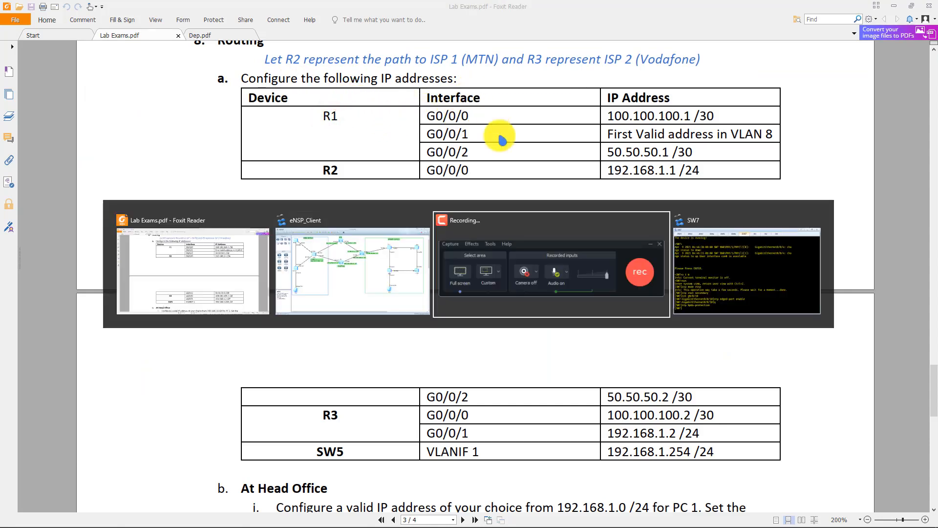
pyautogui.click(479, 239)
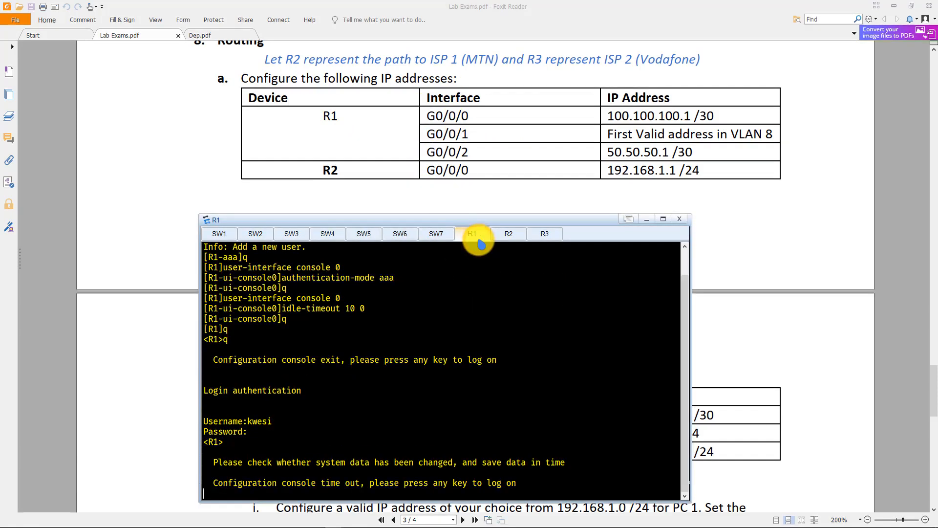
pyautogui.press('Return')
pyautogui.write('kw')
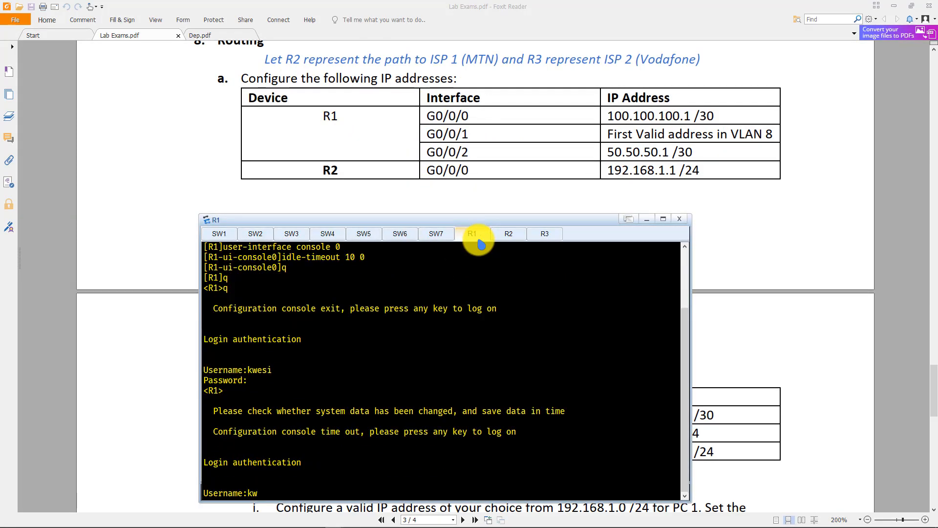
pyautogui.write('esi')
pyautogui.press('Return')
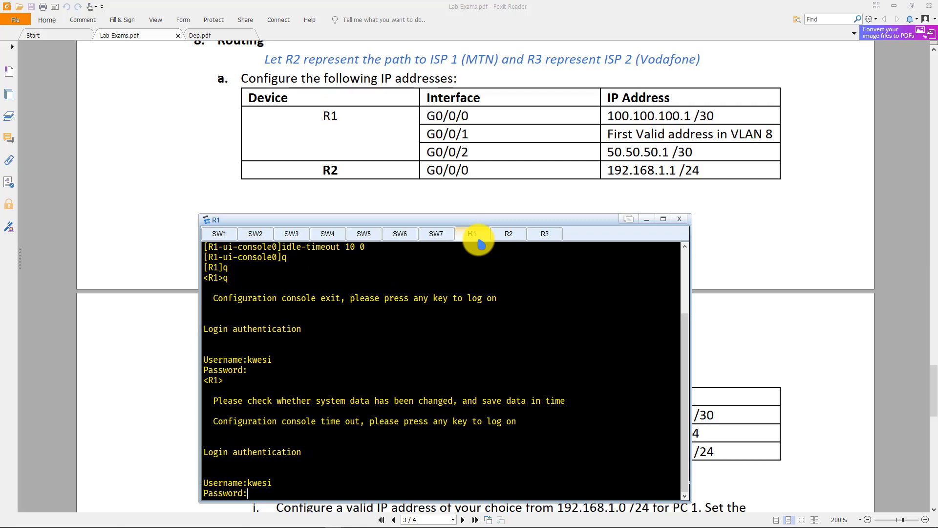
pyautogui.press('Return')
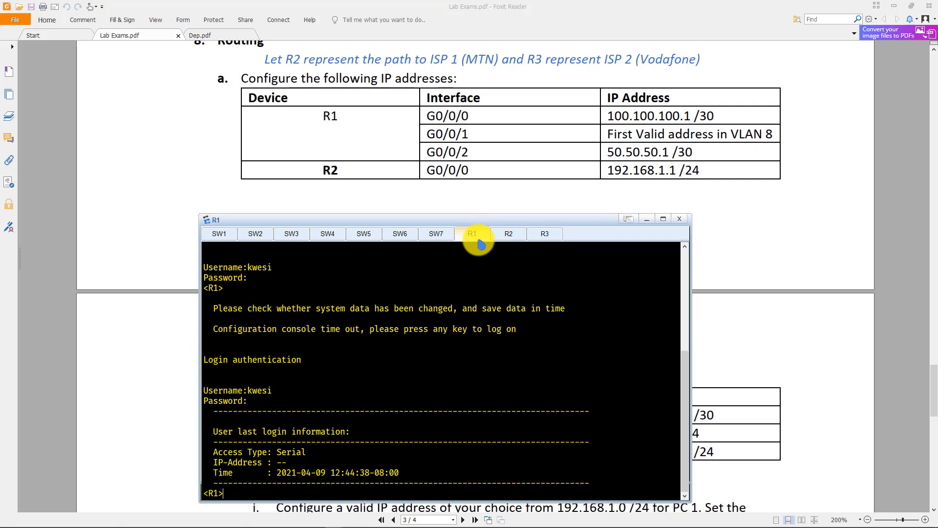
# - Enter system view on R1, assign 100.100.100.1 with mask length 30 to interface G0/0/0, and leave the interface view
pyautogui.write('sys')
pyautogui.press('Return')
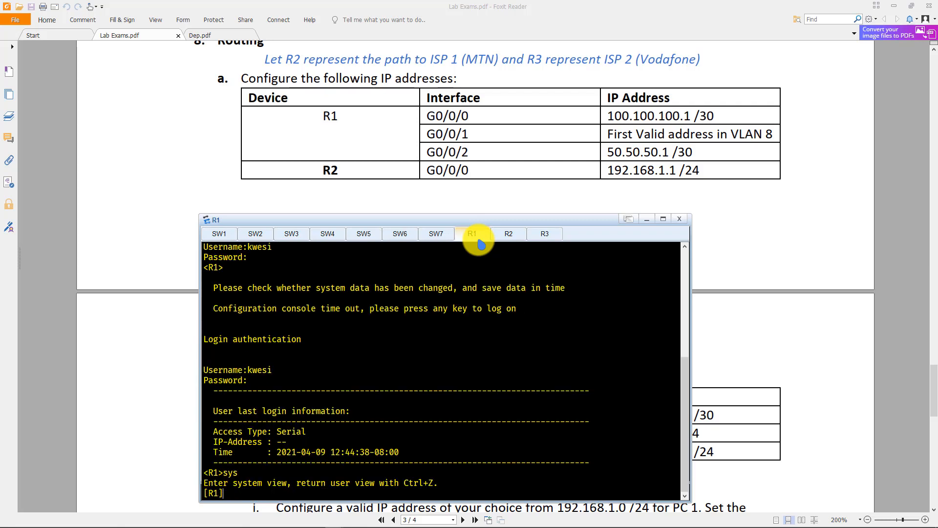
pyautogui.write('int g0/0/0')
pyautogui.press('Return')
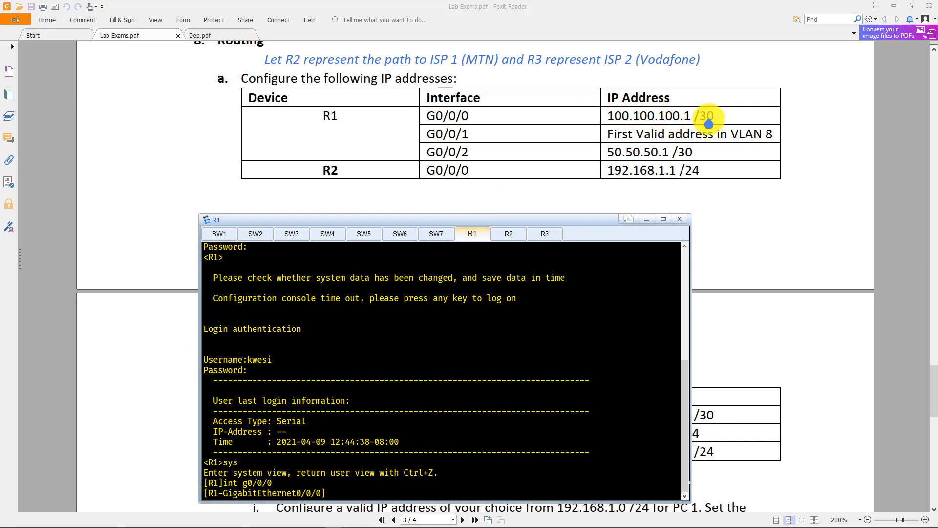
pyautogui.write('ip a')
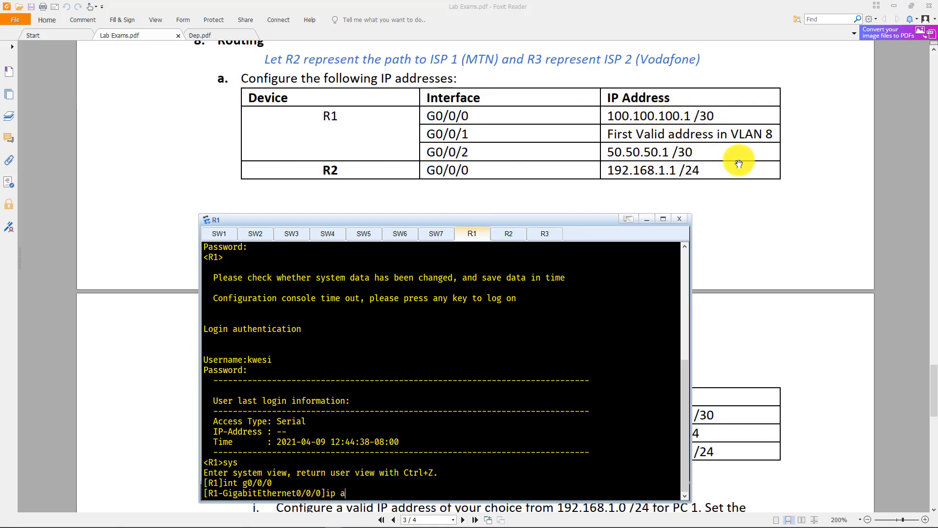
pyautogui.write('ddress 100.1')
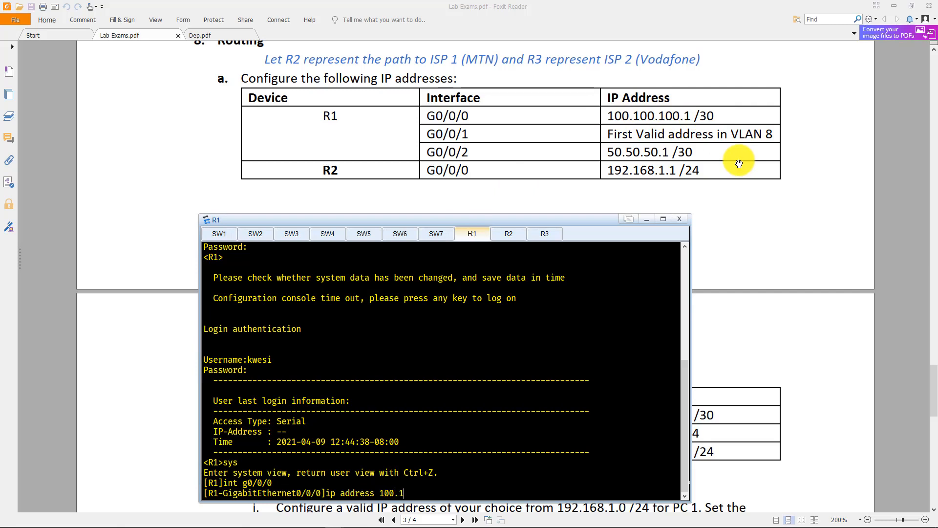
pyautogui.write('00.100.1 30')
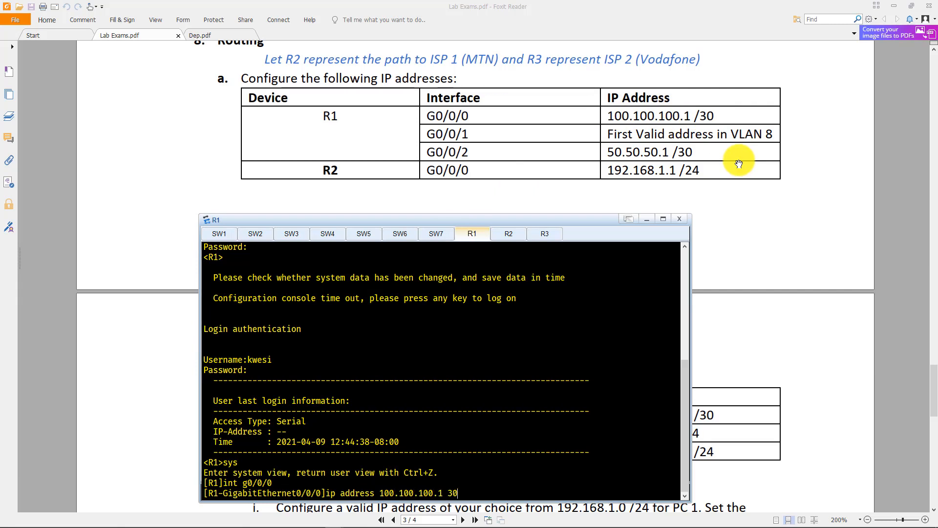
pyautogui.press('Return')
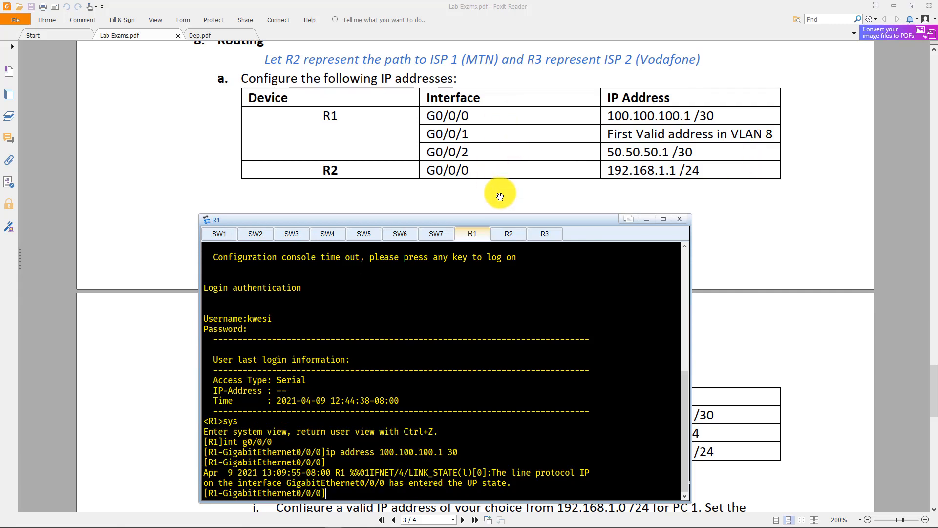
pyautogui.write('q')
pyautogui.press('Return')
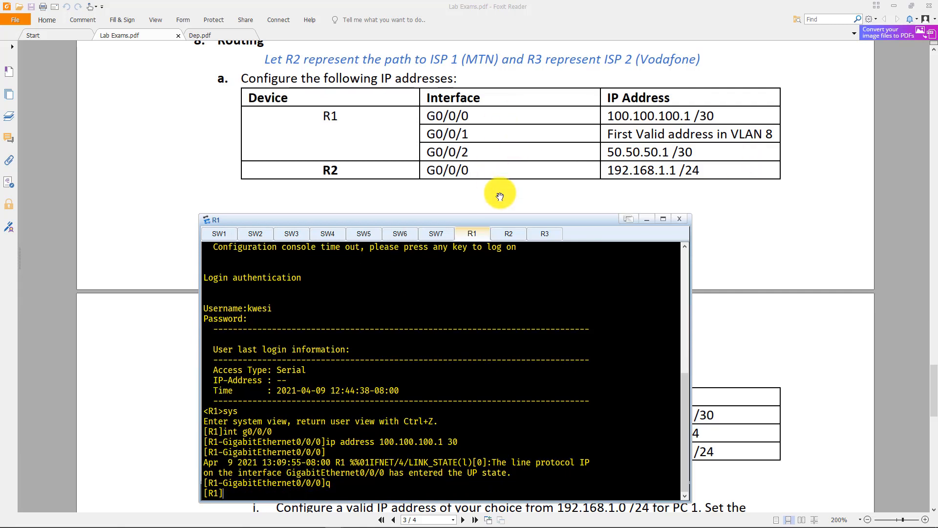
# - Enter the configuration view of interface G0/0/1 on R1
pyautogui.write('int g0/0/')
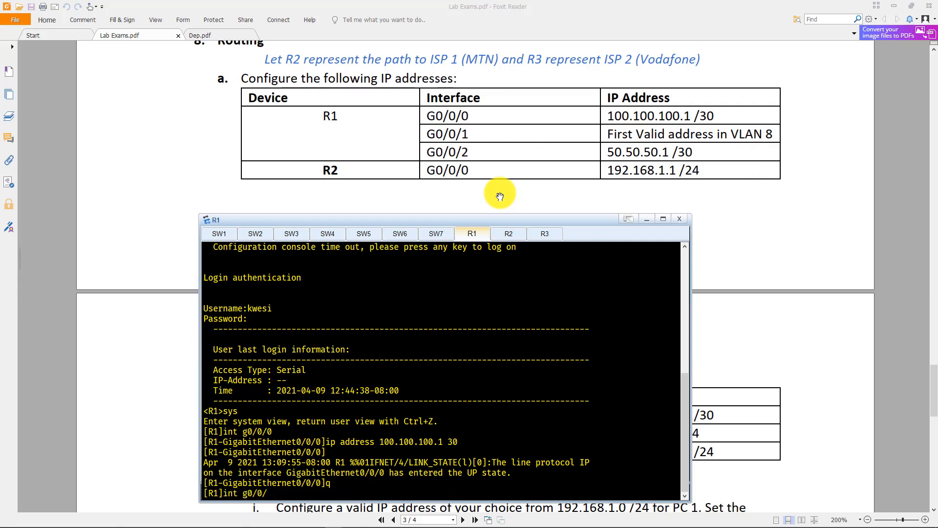
pyautogui.write('1')
pyautogui.press('Return')
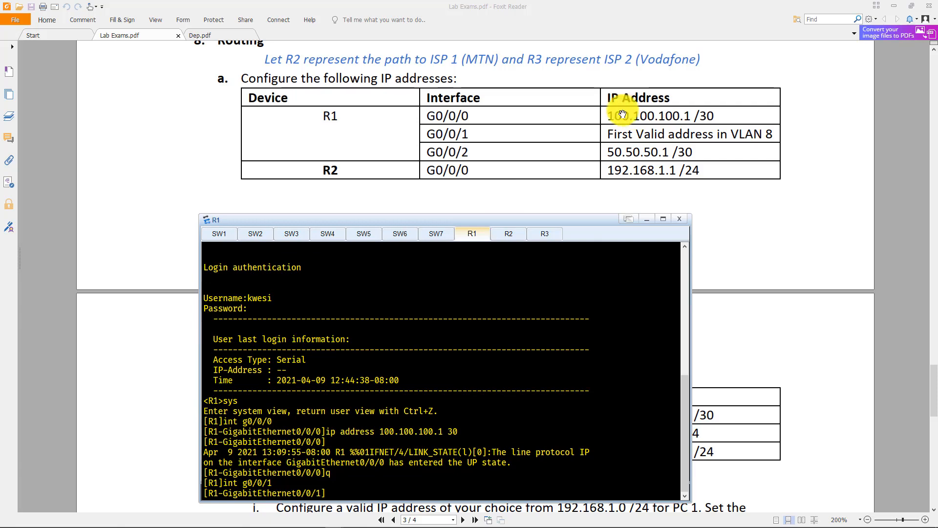
# - Look up the start address and mask length of VLAN 8 in Dep.pdf and return to Lab Exams.pdf
pyautogui.click(201, 36)
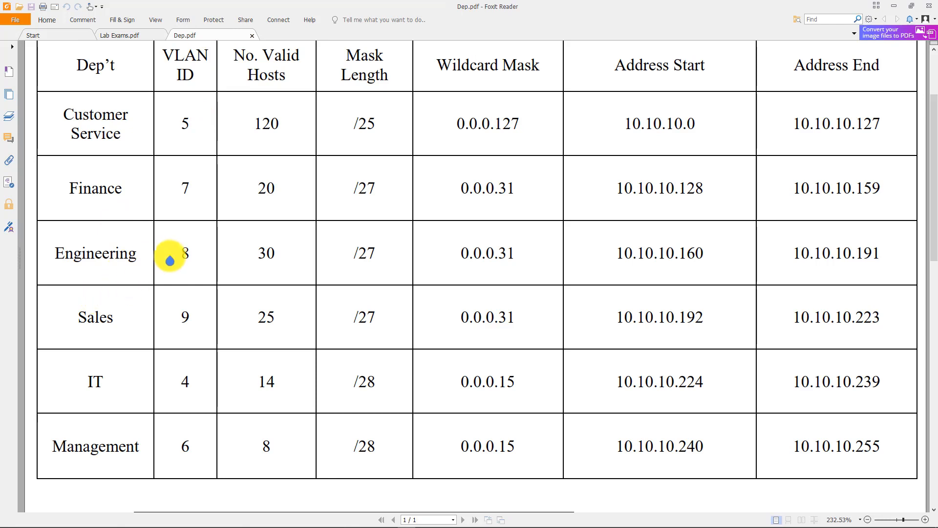
pyautogui.click(186, 258)
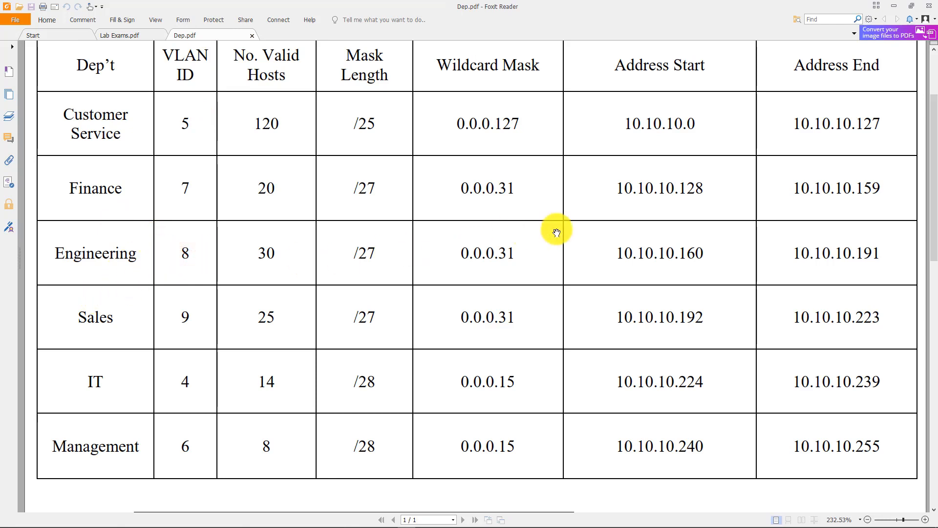
pyautogui.moveTo(618, 253); pyautogui.dragTo(702, 254)
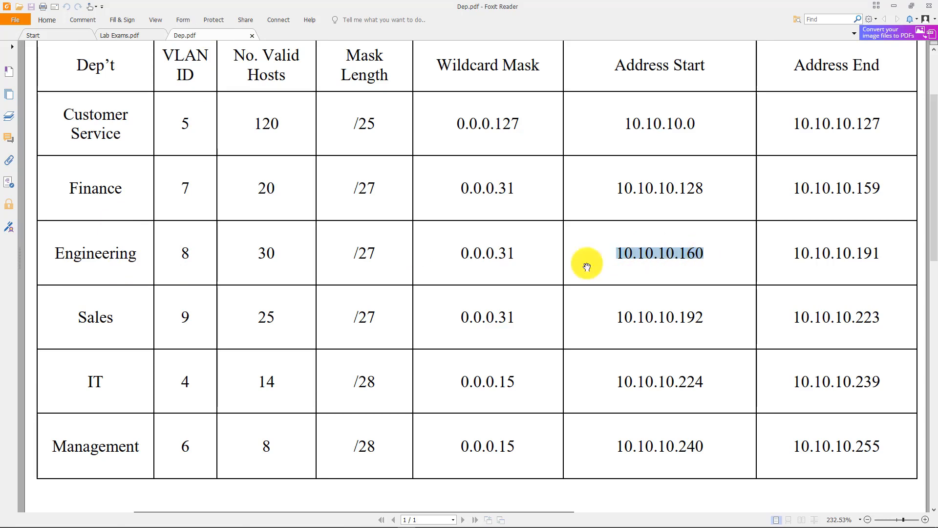
pyautogui.hotkey('alt', 'Tab')
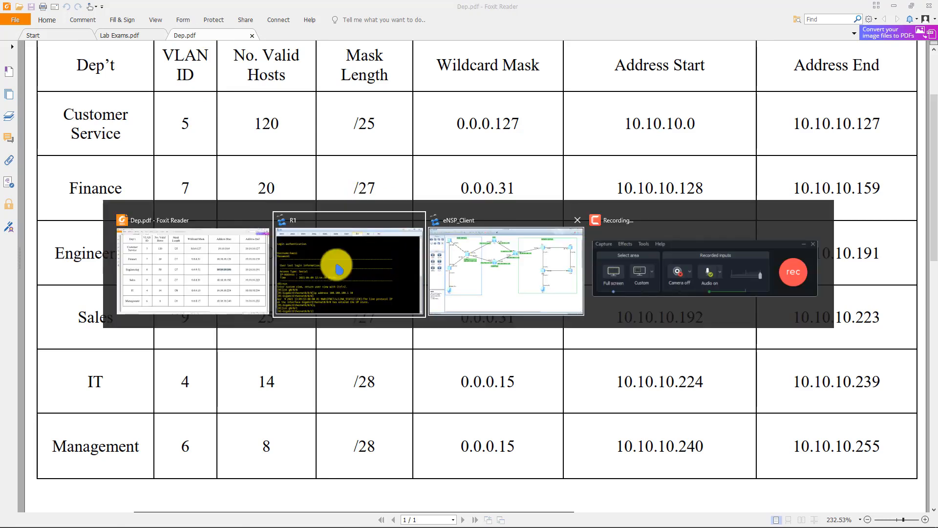
pyautogui.click(151, 269)
pyautogui.click(120, 35)
# - Switch to the R1 console and assign 10.10.10.161 with mask length 27 to interface G0/0/1
pyautogui.hotkey('alt', 'Tab')
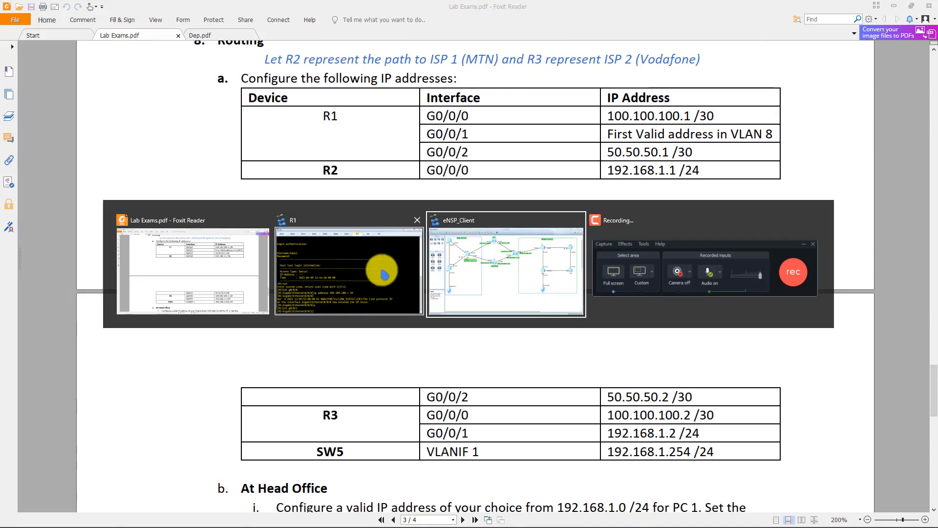
pyautogui.click(362, 272)
pyautogui.write('ip a')
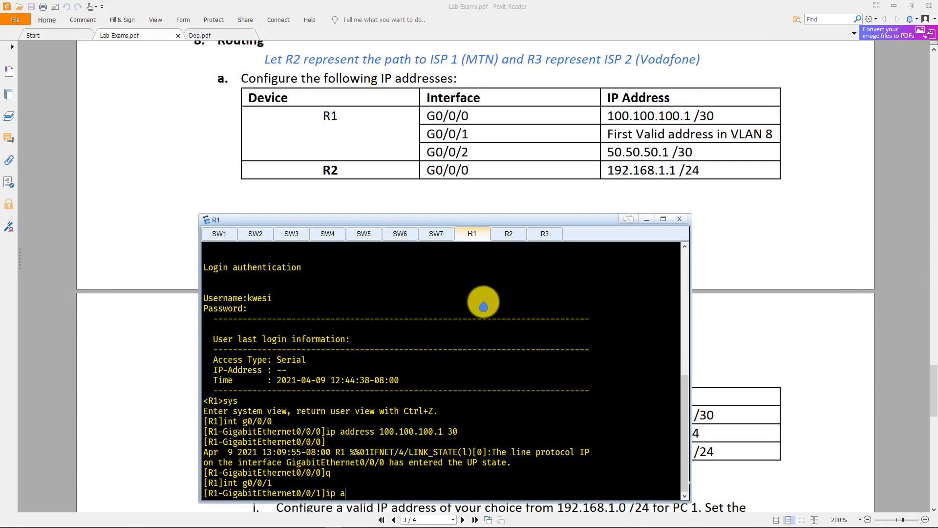
pyautogui.write('ddress 10.10.10.161 27')
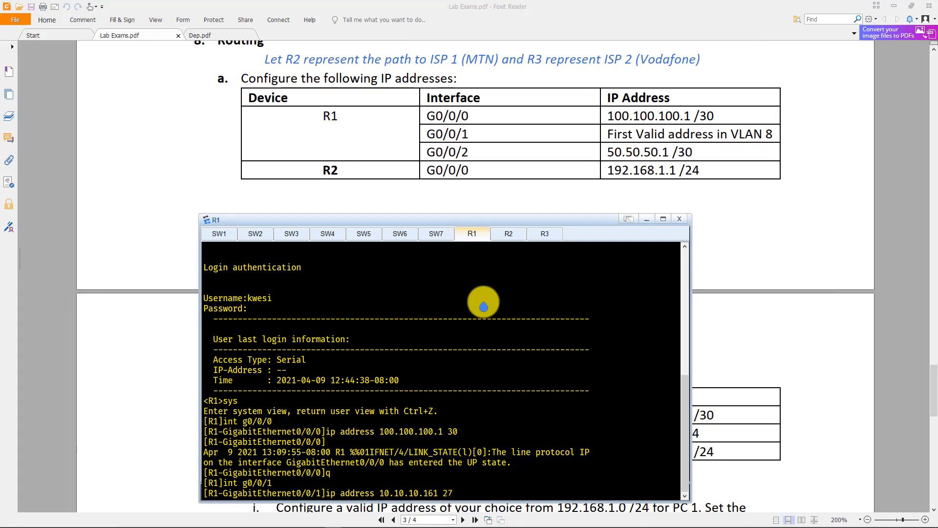
pyautogui.press('Return')
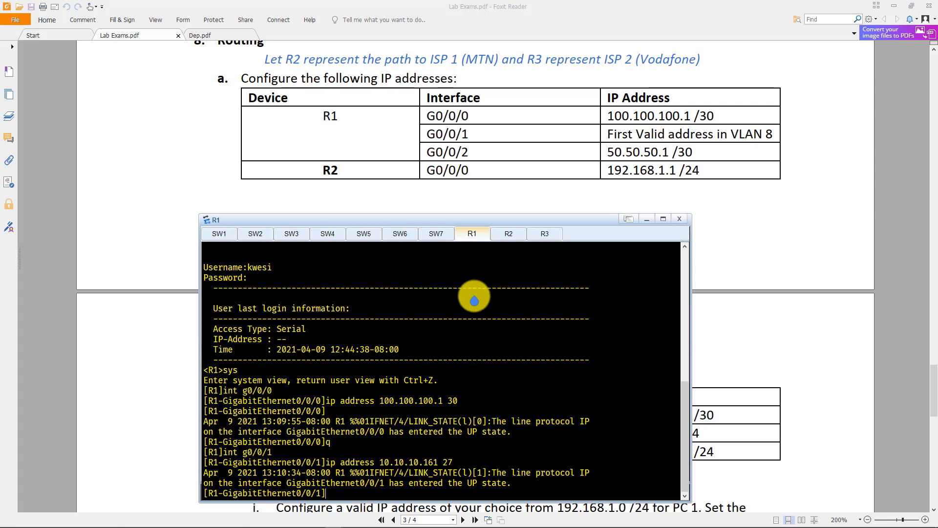
# - Check R1's interface address labels in the eNSP topology, return to the lab PDF with the console over it, and show the R2 console
pyautogui.hotkey('alt', 'Tab')
pyautogui.click(477, 248)
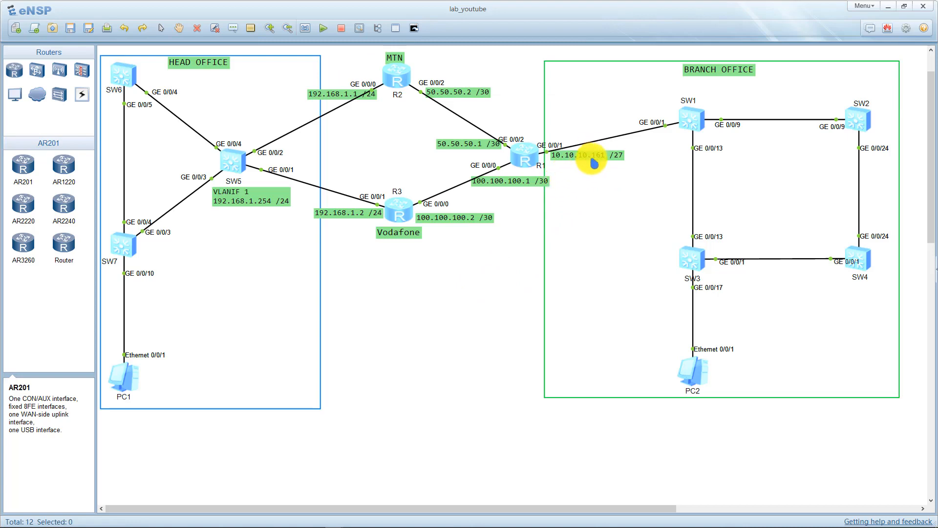
pyautogui.hotkey('alt', 'Tab')
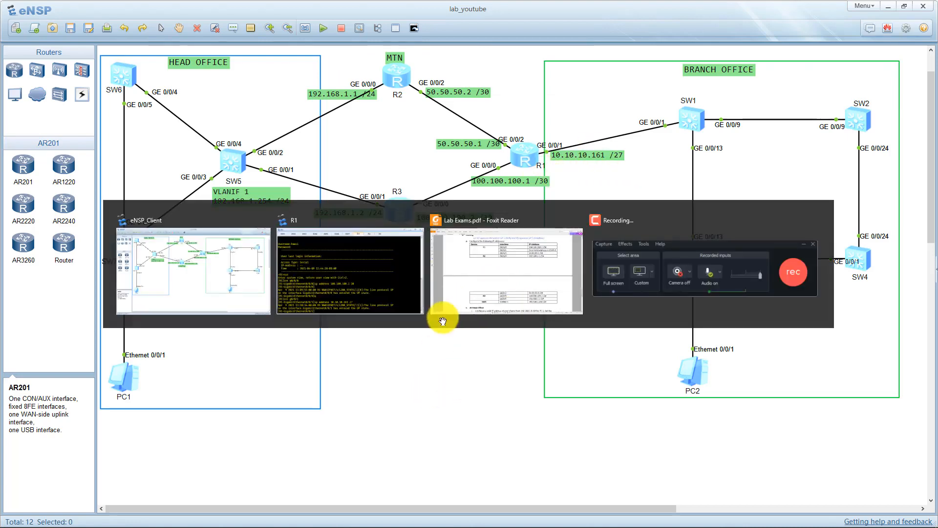
pyautogui.click(442, 313)
pyautogui.hotkey('alt', 'Tab')
pyautogui.press('Tab')
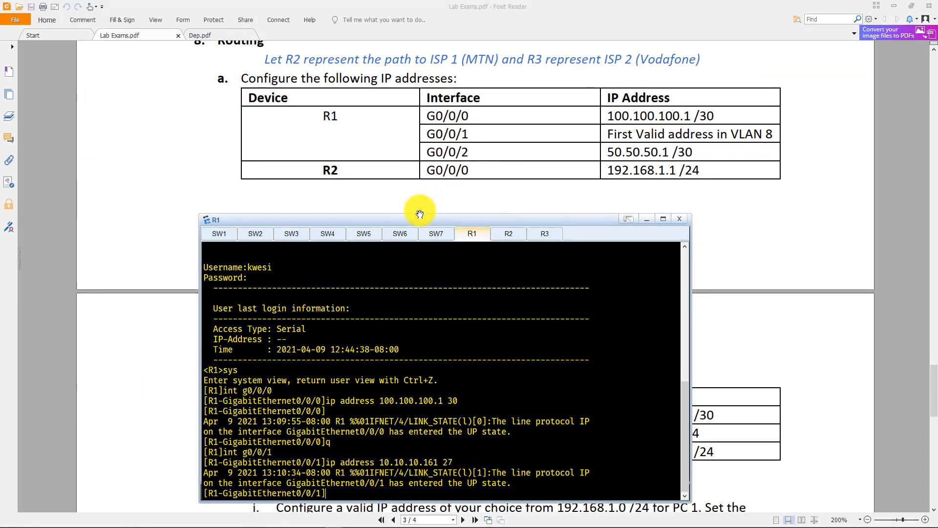
pyautogui.click(508, 233)
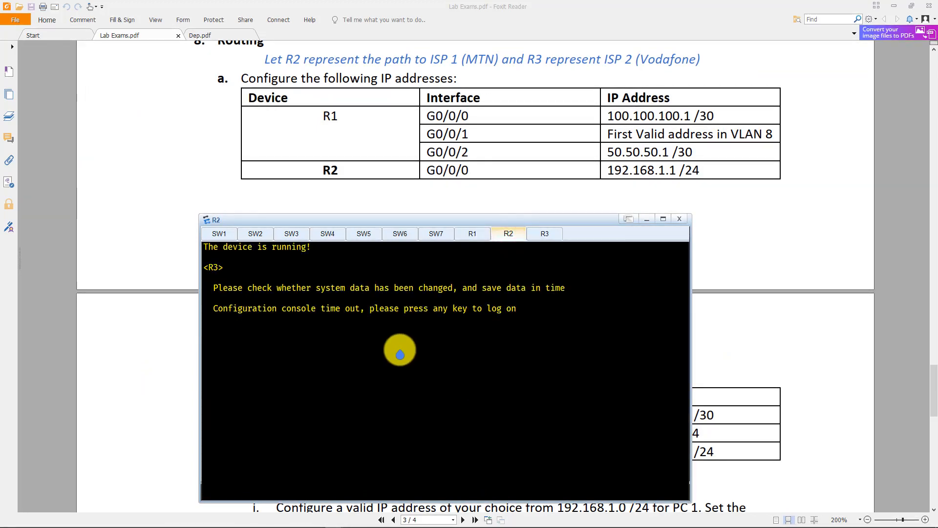
# - Log on to the R2 console, enter system view and open the configuration view of interface G0/0/0
pyautogui.press('Return')
pyautogui.write('sys')
pyautogui.press('Return')
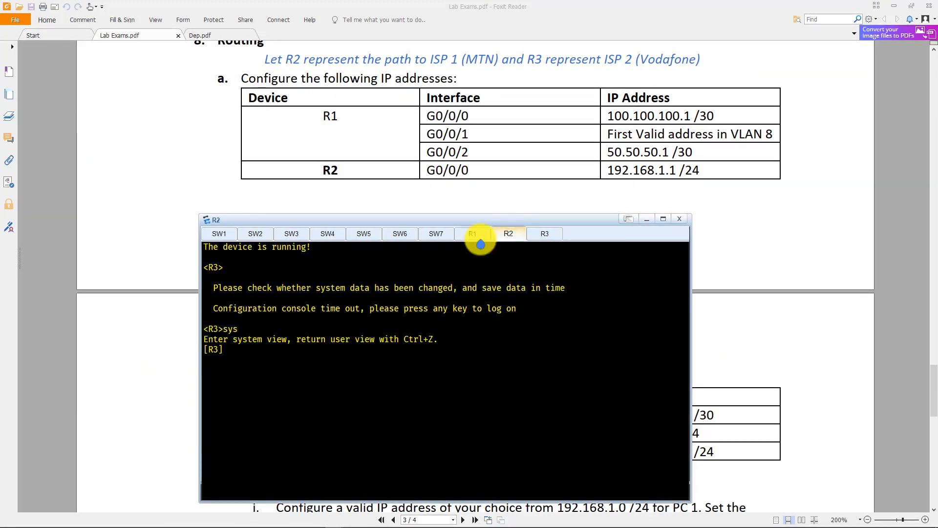
pyautogui.write('int ')
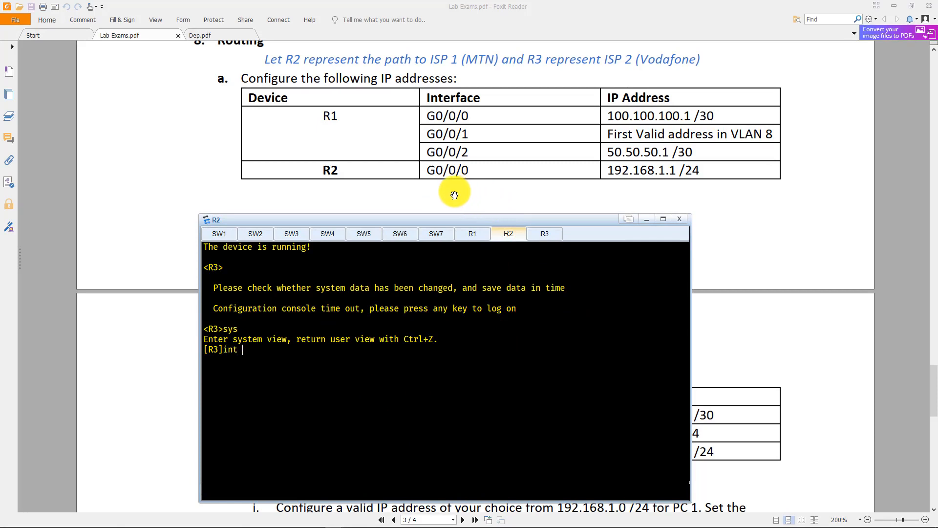
pyautogui.write('g0/0/0')
pyautogui.press('Return')
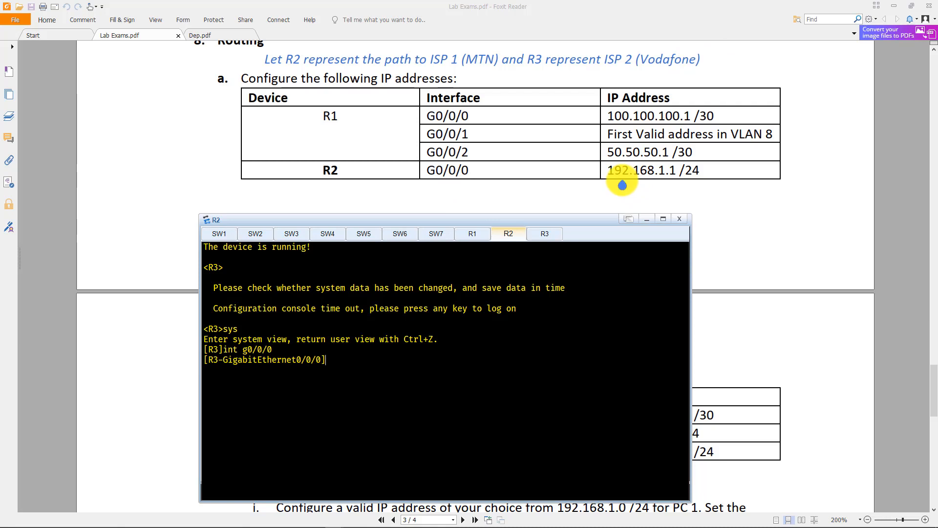
# - Switch to the R1 console and assign 50.50.50.1 with mask length 30 to interface G0/0/2
pyautogui.click(512, 248)
pyautogui.click(473, 234)
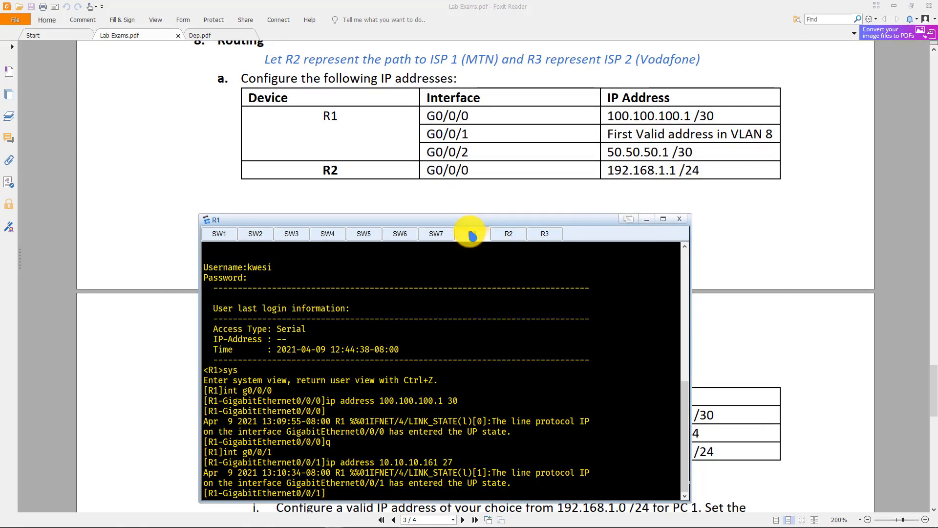
pyautogui.write('q')
pyautogui.press('Return')
pyautogui.write('in')
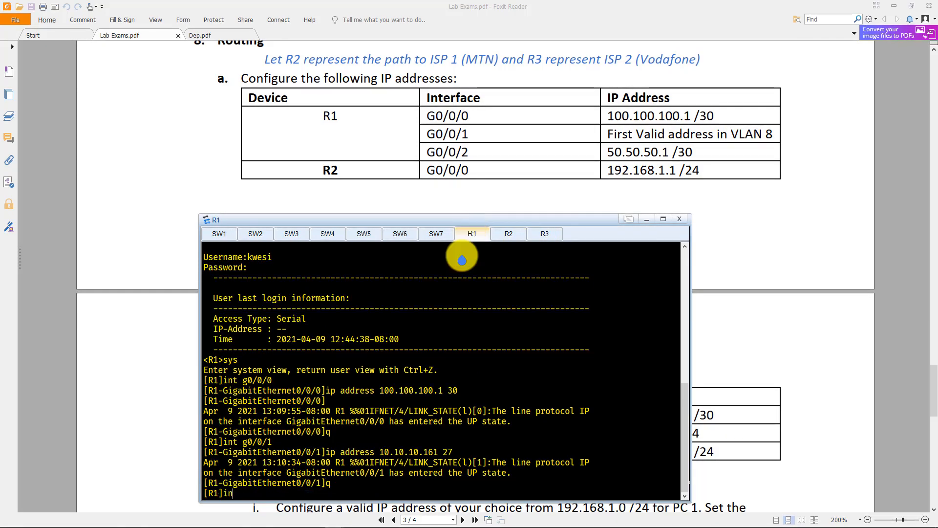
pyautogui.write('terface g0/0/2')
pyautogui.press('Return')
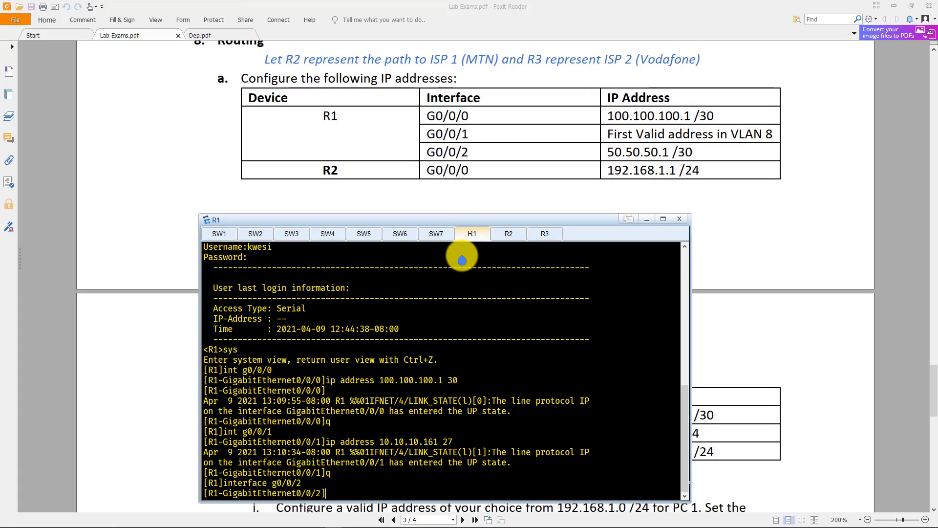
pyautogui.write('ip')
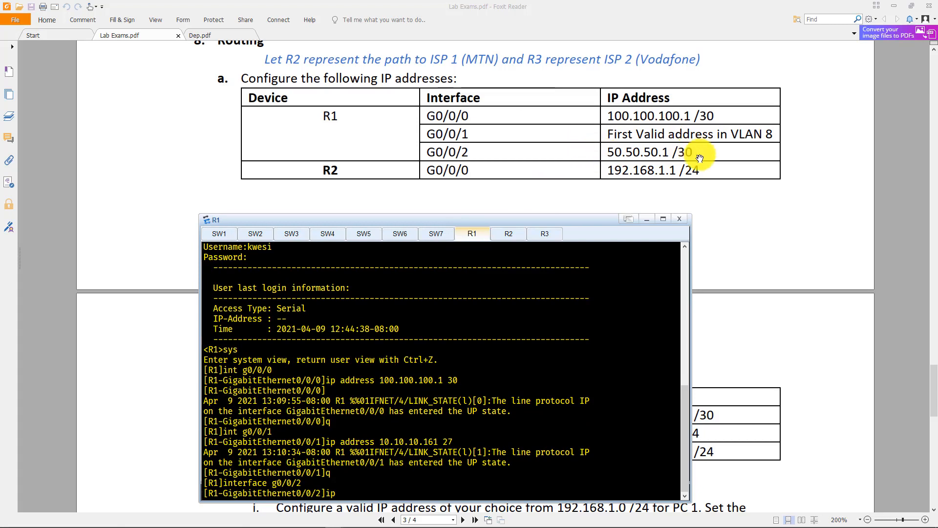
pyautogui.write(' add 50.50.50.1 3')
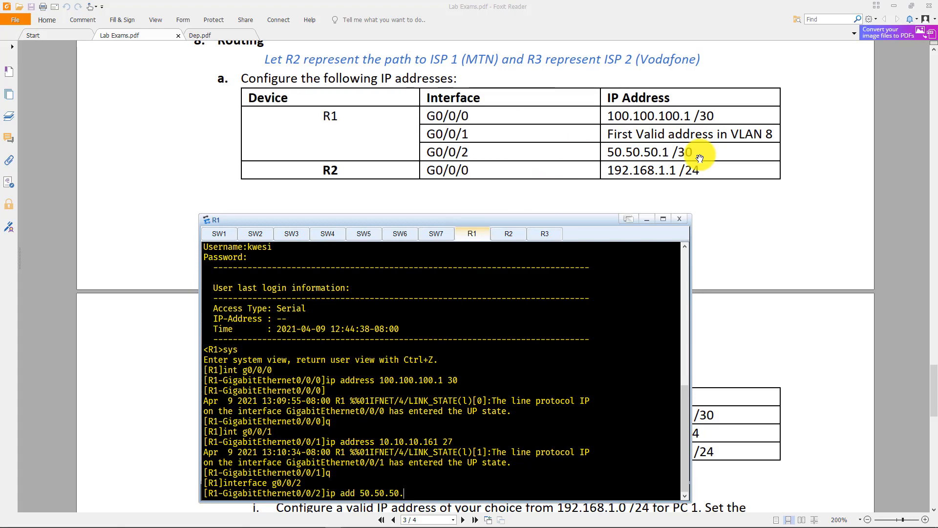
pyautogui.write('0')
pyautogui.press('Return')
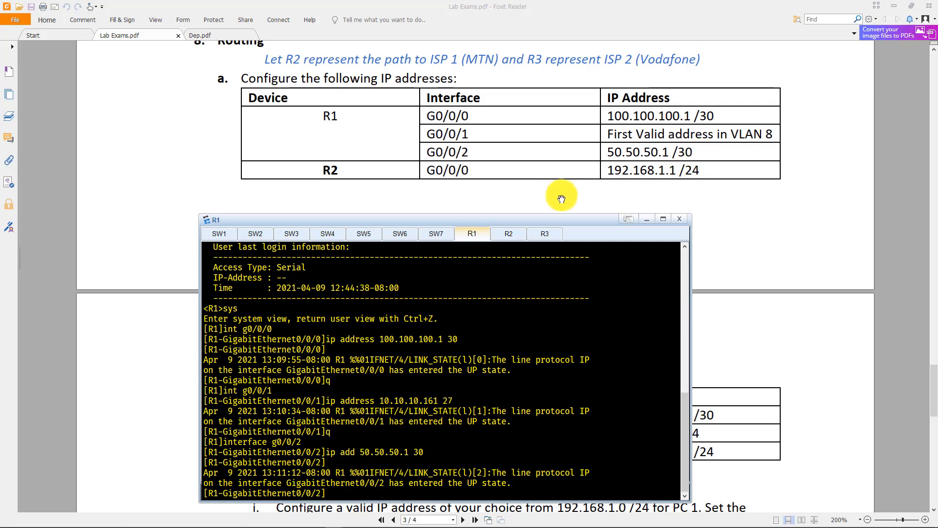
# - Switch back to the R2 console and assign 192.168.1.1 with mask length 24 to interface G0/0/0
pyautogui.click(508, 233)
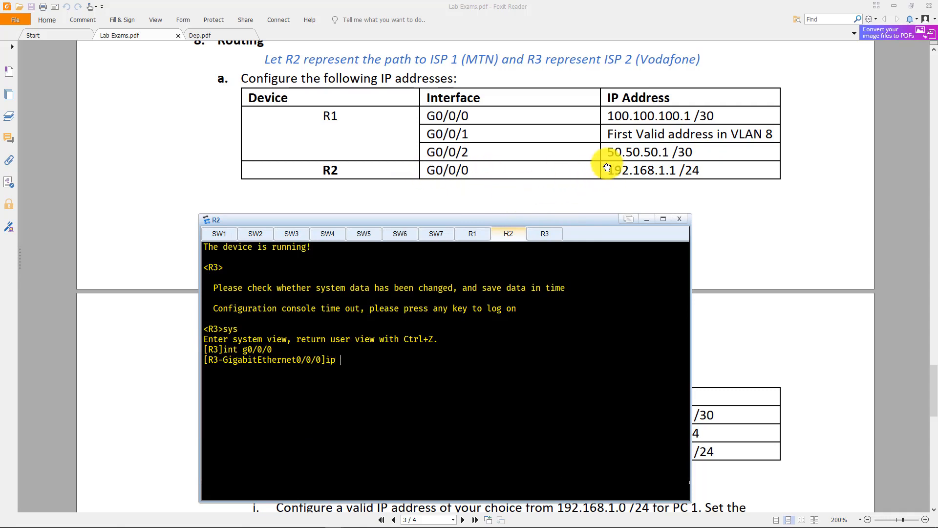
pyautogui.write('add 192.168.1.1 24')
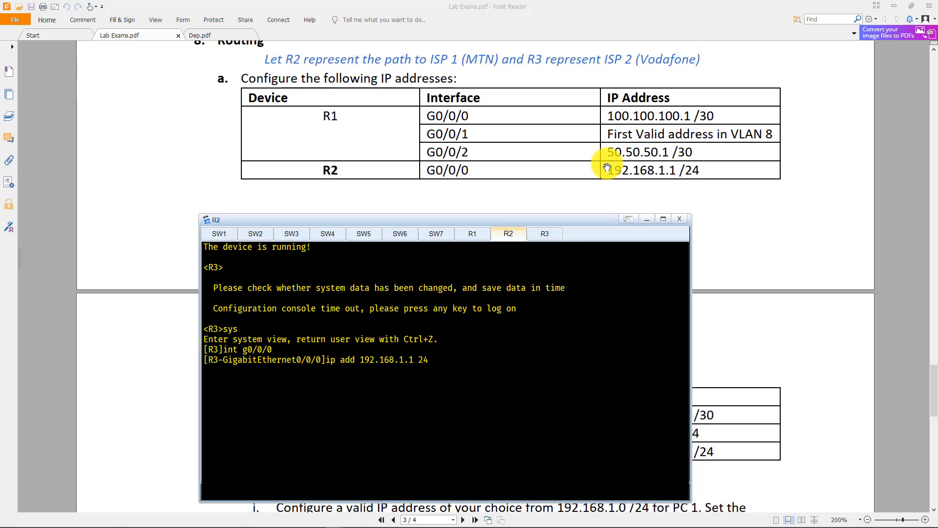
pyautogui.press('Return')
# - Look up R2's remaining address in Lab Exams.pdf and assign 50.50.50.2 with mask length 30 to its interface G0/0/2
pyautogui.click(597, 146)
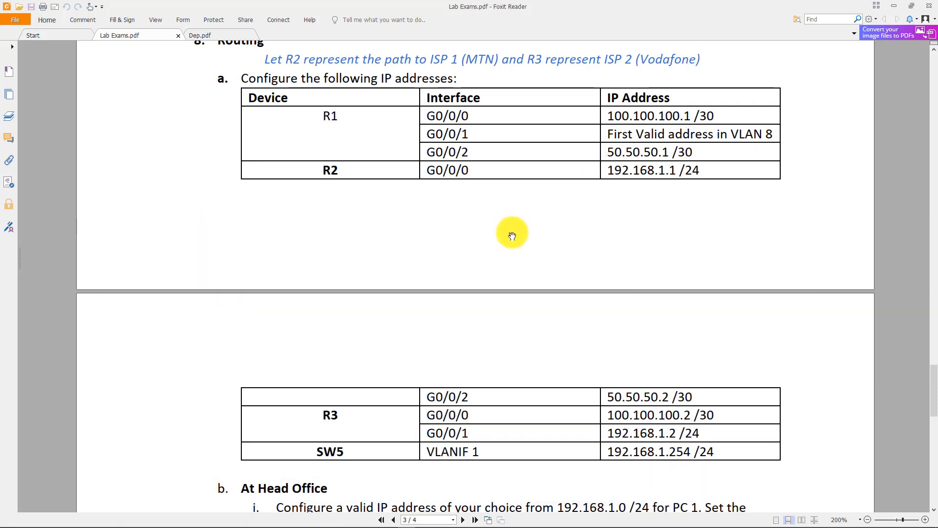
pyautogui.scroll(-8, 345, 184)
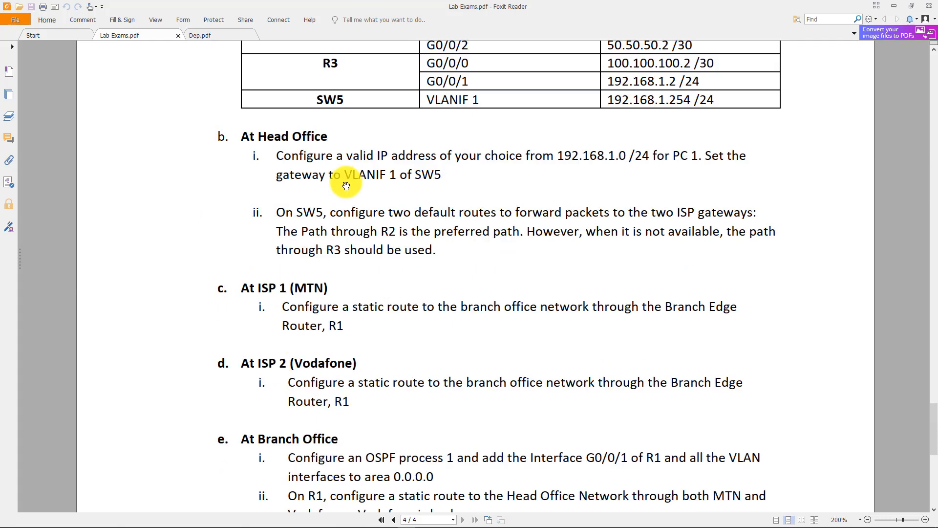
pyautogui.scroll(2, 346, 174)
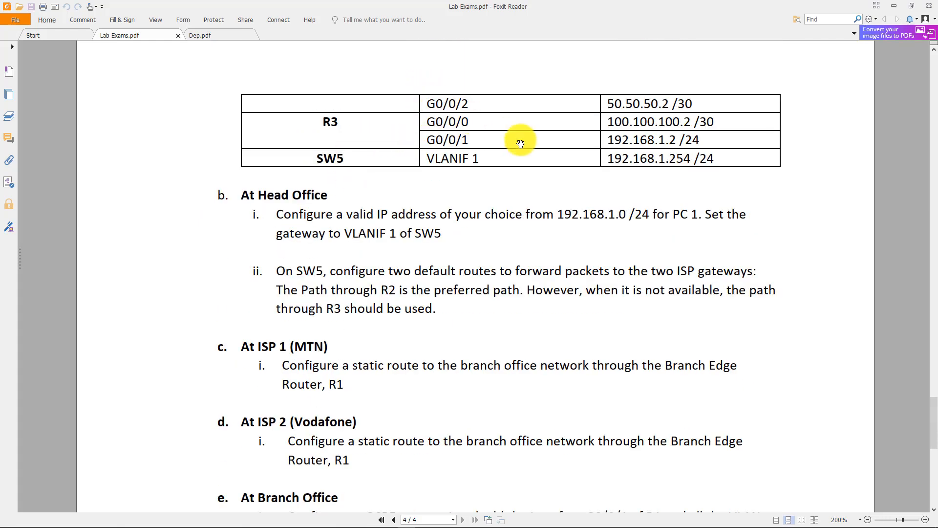
pyautogui.hotkey('alt', 'Tab')
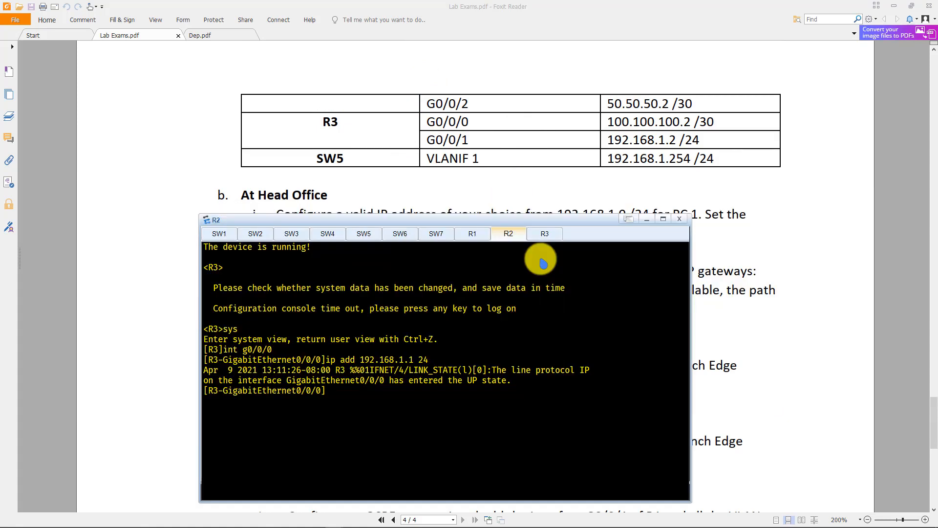
pyautogui.write('q')
pyautogui.press('Return')
pyautogui.write('int g0/0/2')
pyautogui.press('Return')
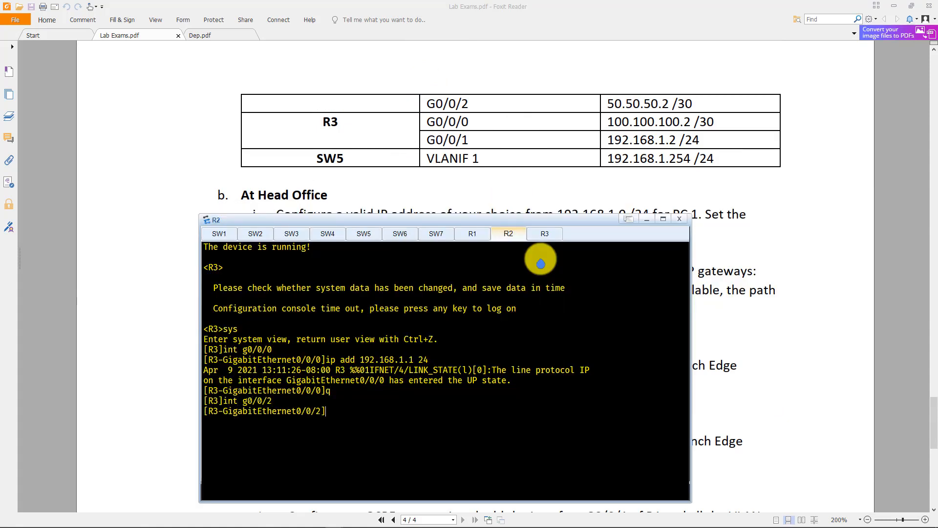
pyautogui.write('ip add 50.50.50.2')
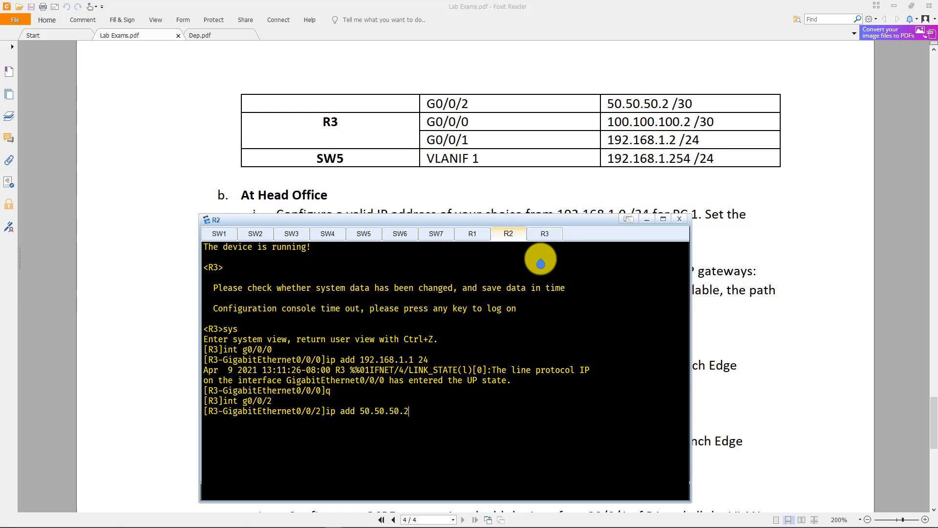
pyautogui.write(' 30')
pyautogui.press('Return')
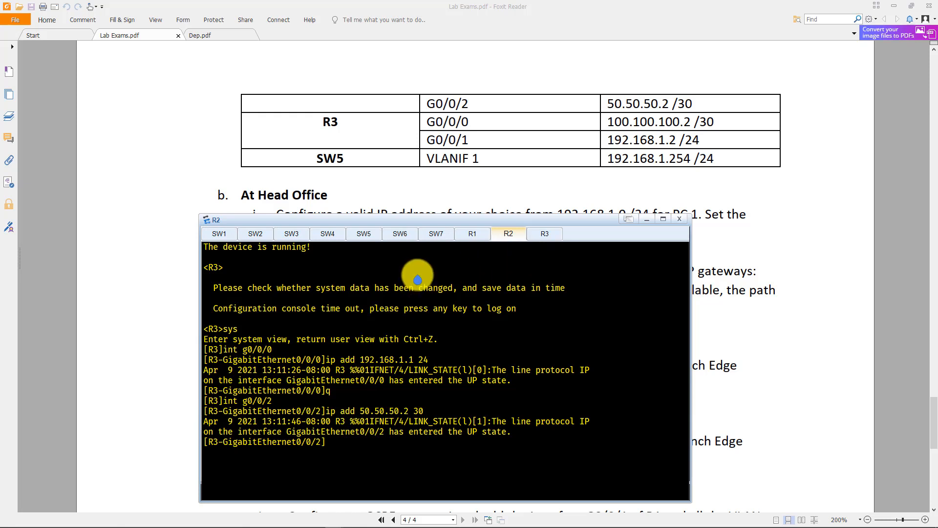
# - On the R3 console, enter system view and assign 100.100.100.2 with mask length 30 to interface G0/0/0, then leave the interface view
pyautogui.click(545, 233)
pyautogui.press('Return')
pyautogui.write('sys')
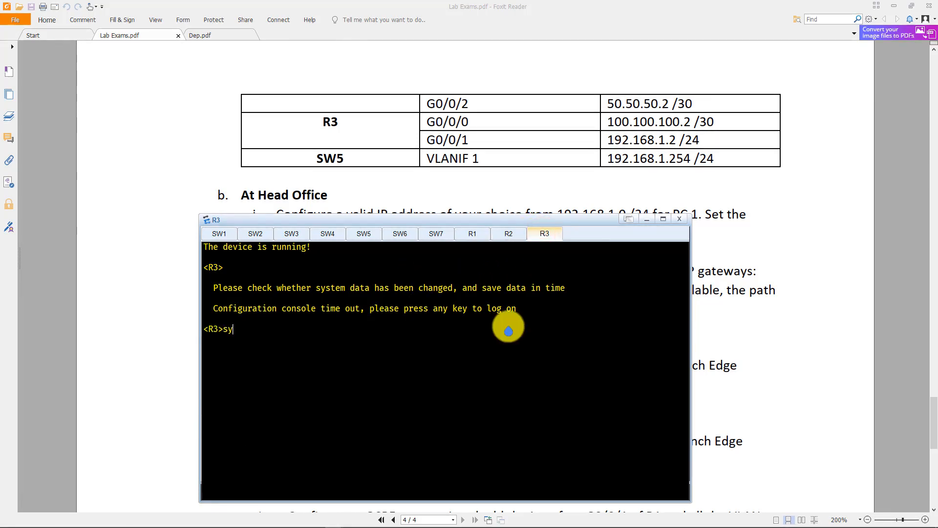
pyautogui.press('Return')
pyautogui.write('int g')
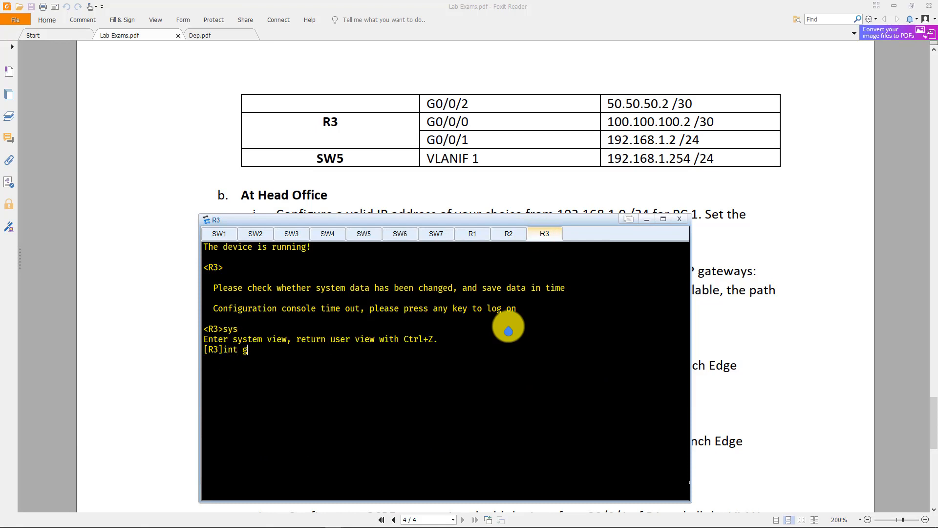
pyautogui.write('0/0/0')
pyautogui.press('Return')
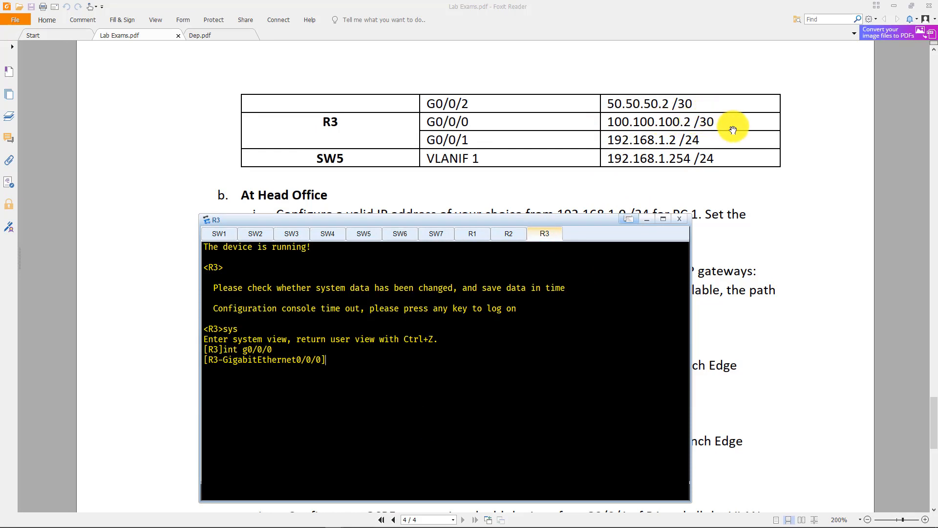
pyautogui.write('ip add 100.100.100.2 3')
pyautogui.write('0')
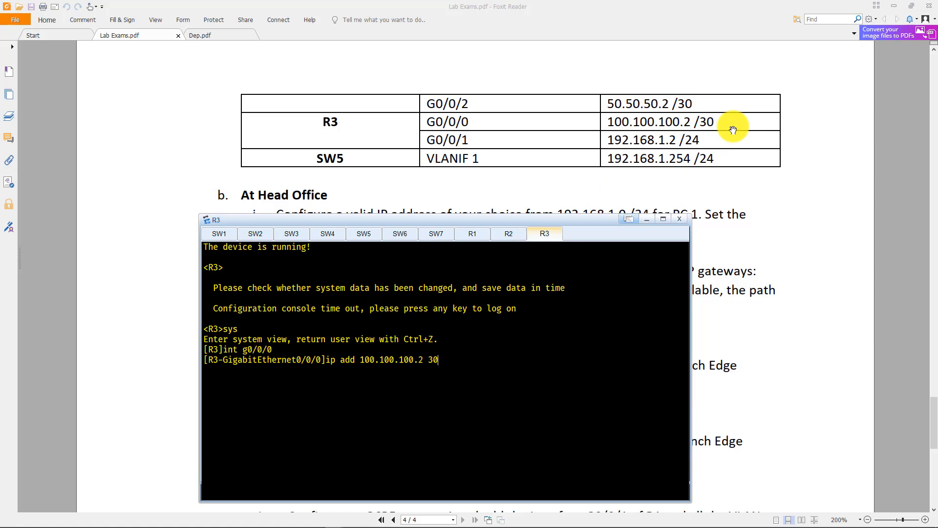
pyautogui.press('Return')
pyautogui.write('q')
pyautogui.press('Return')
# - Assign 192.168.1.2 with mask length 24 to interface G0/0/1 on R3 and return to system view
pyautogui.write('itn')
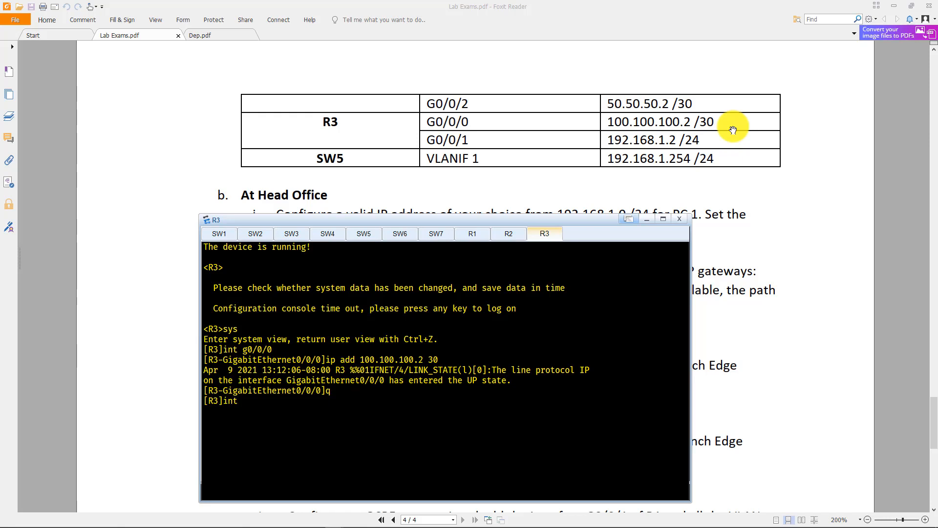
pyautogui.write(' g0/0/1')
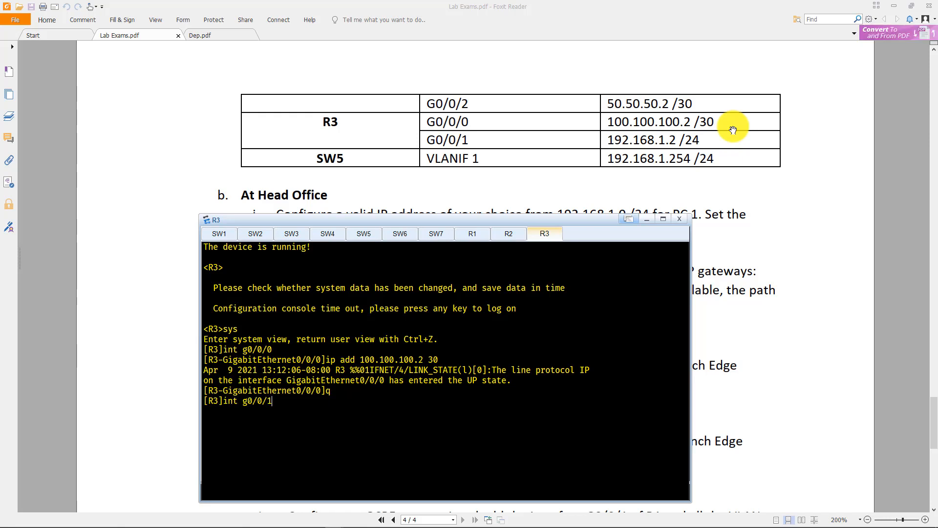
pyautogui.press('Return')
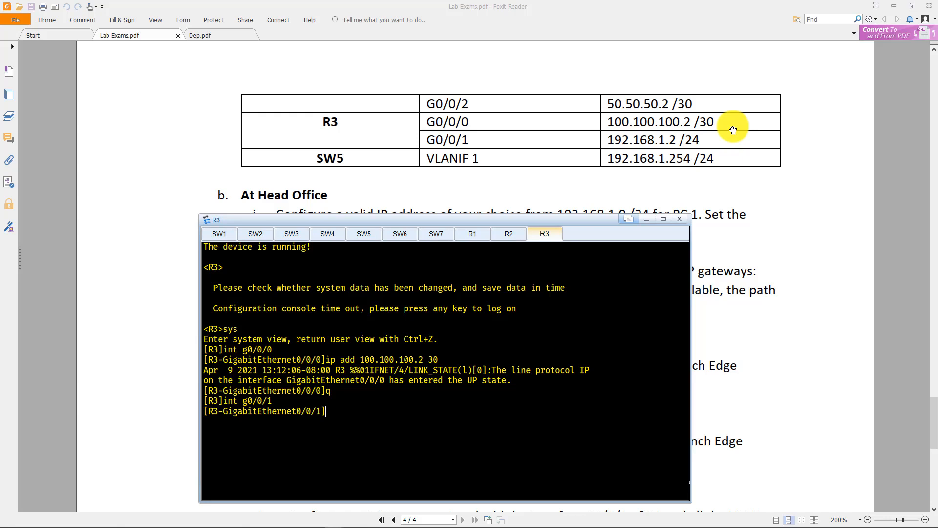
pyautogui.write('ip add 192.168.1.')
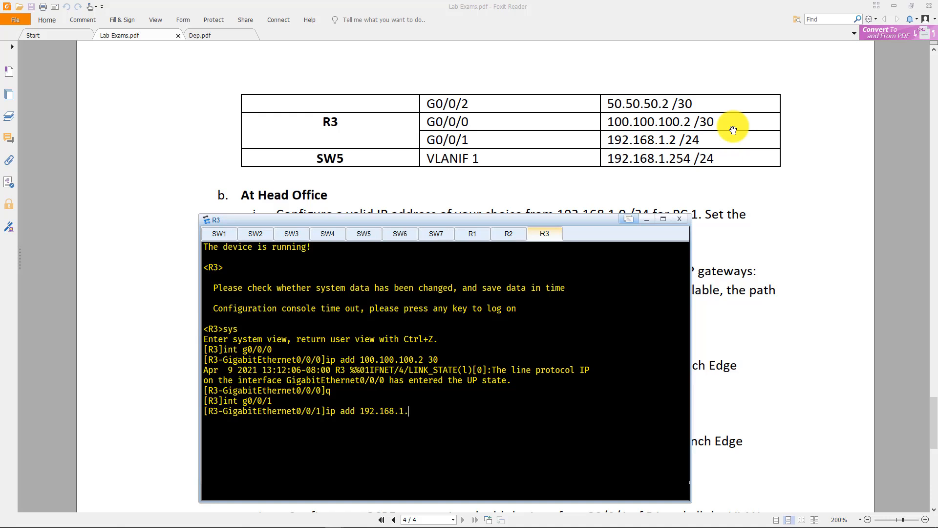
pyautogui.write('2 24')
pyautogui.press('Return')
pyautogui.write('q')
pyautogui.press('Return')
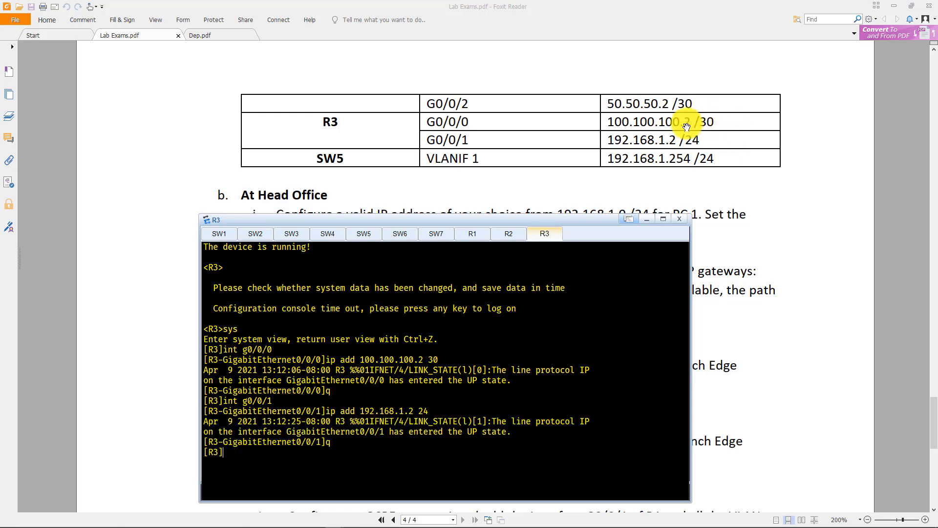
# - Switch to the SW5 console, assign 192.168.1.254 with mask length 24 to VLANIF 1, and return to system view
pyautogui.click(364, 234)
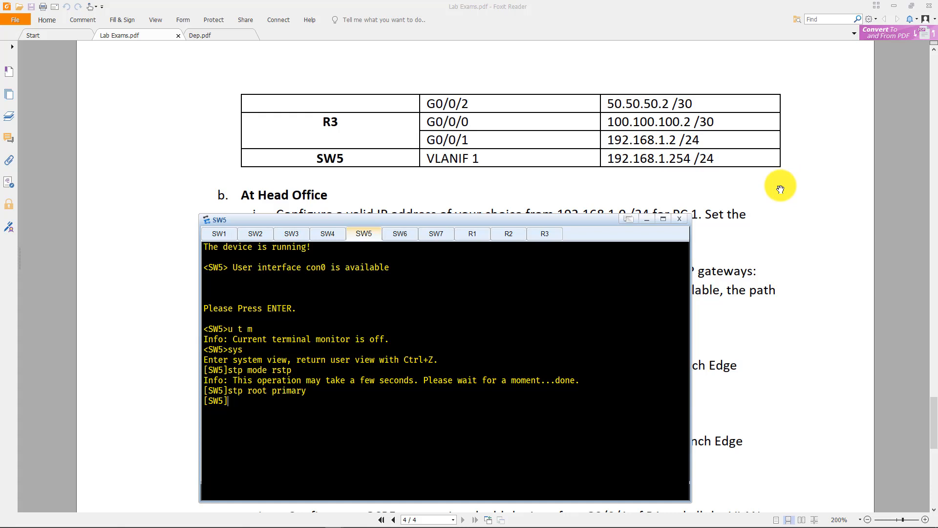
pyautogui.write('interface vlanif 1')
pyautogui.press('Return')
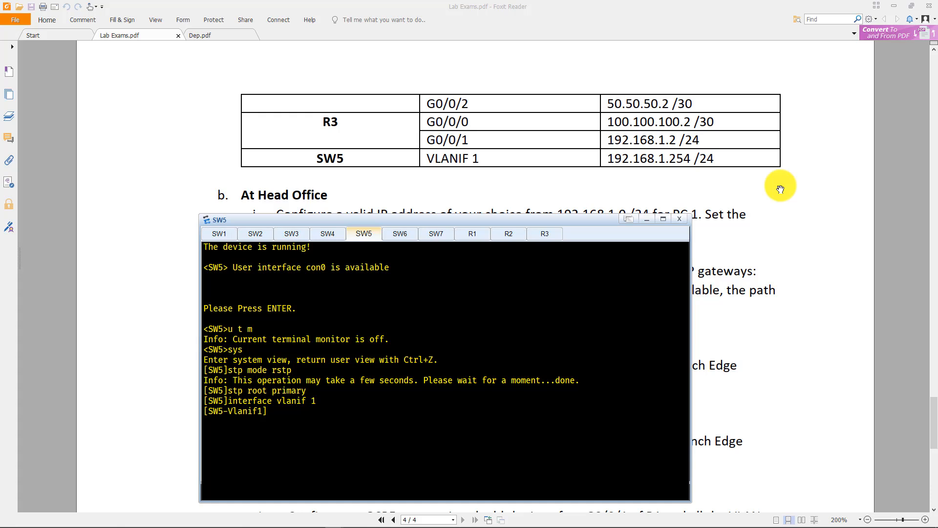
pyautogui.write('ip add 192.168')
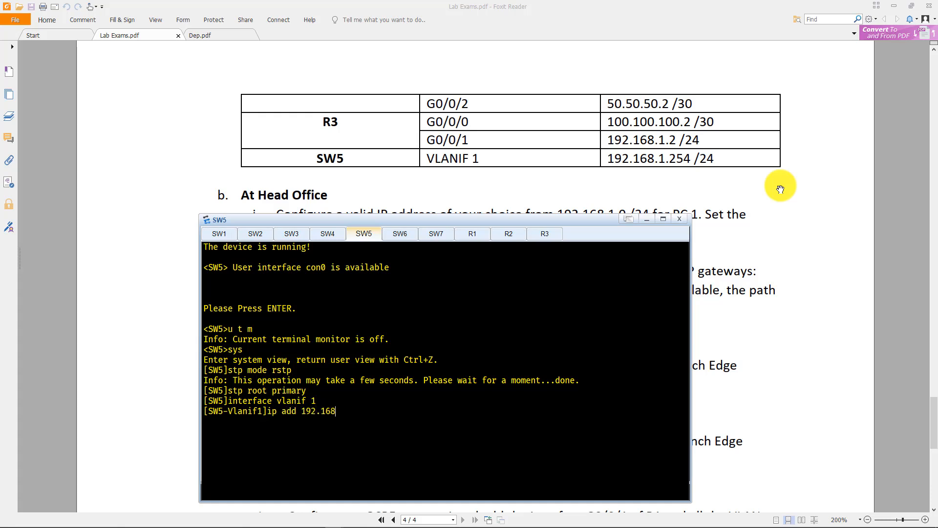
pyautogui.write('.1.254 24')
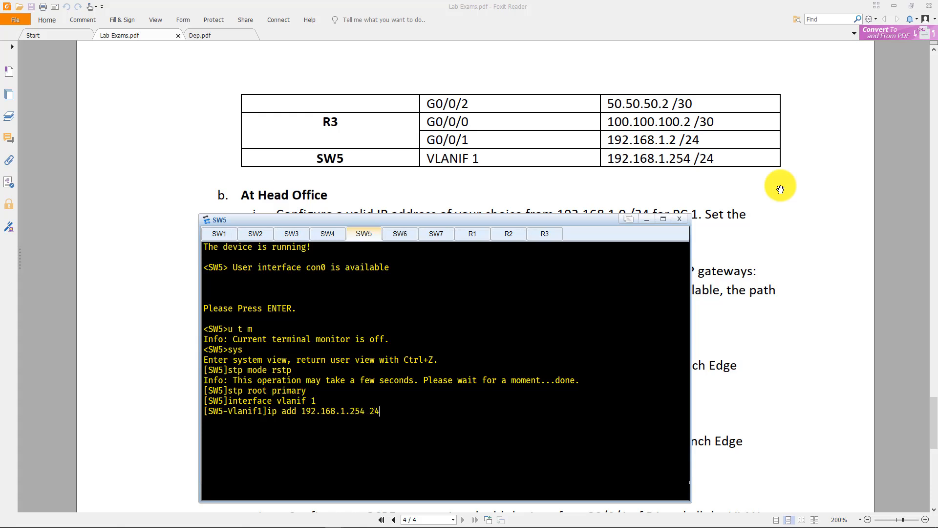
pyautogui.press('Return')
pyautogui.write('q')
pyautogui.press('Return')
# - Review the Head Office tasks for PC 1 and SW5 in Lab Exams.pdf against the eNSP topology
pyautogui.hotkey('alt', 'Tab')
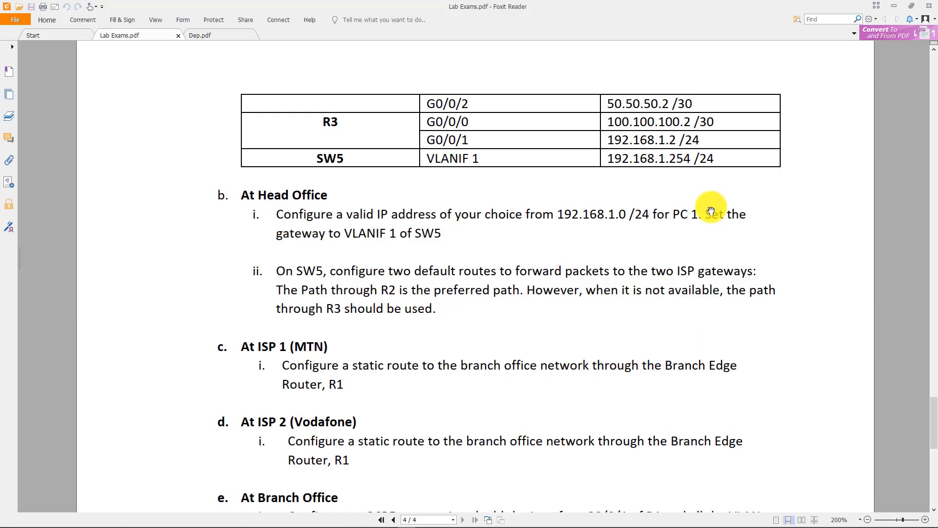
pyautogui.scroll(-3, 711, 211)
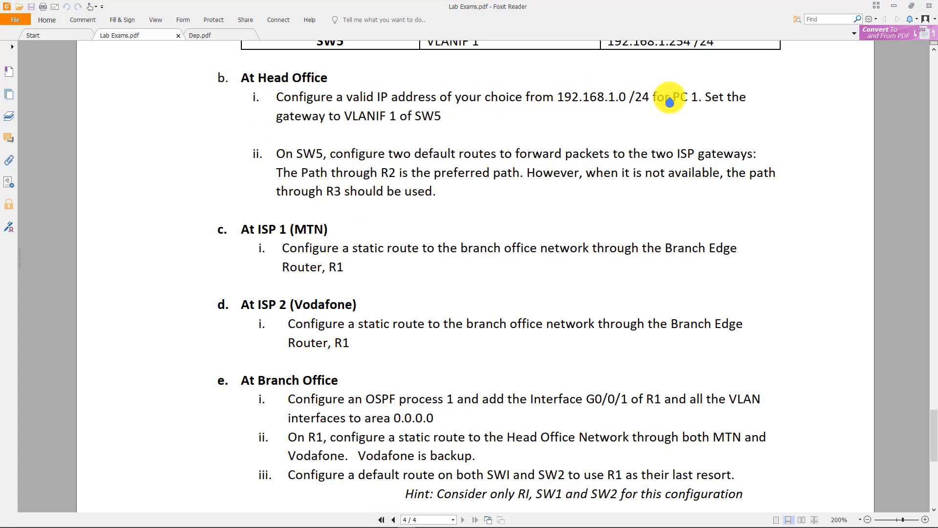
pyautogui.hotkey('alt', 'Tab')
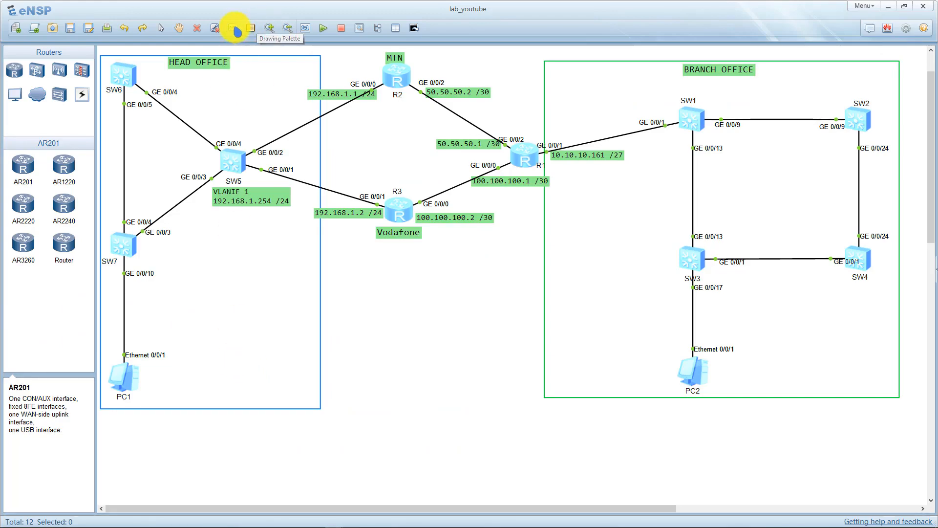
pyautogui.hotkey('alt', 'Tab')
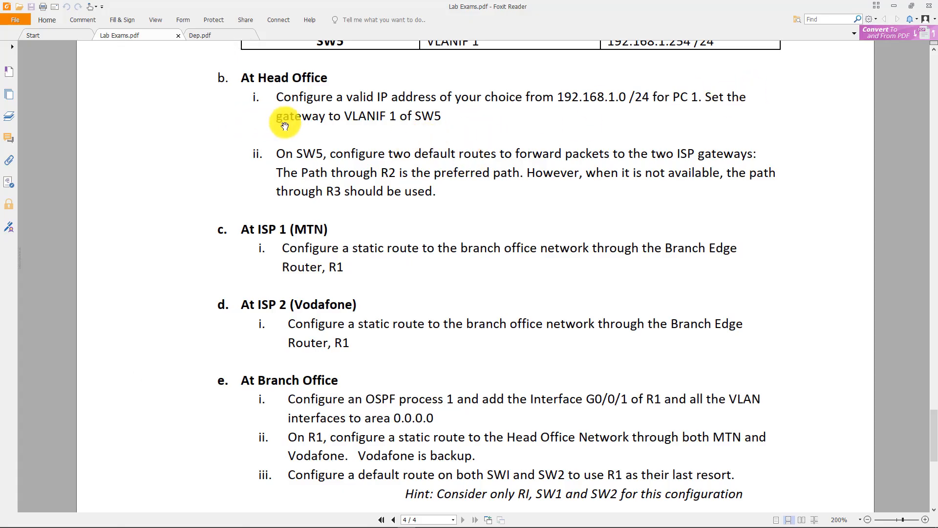
# - Switch to the eNSP topology and add a text label beside PC1 reading 192.168.1.10 with G: 192.168.1.254 on a second line
pyautogui.hotkey('alt', 'Tab')
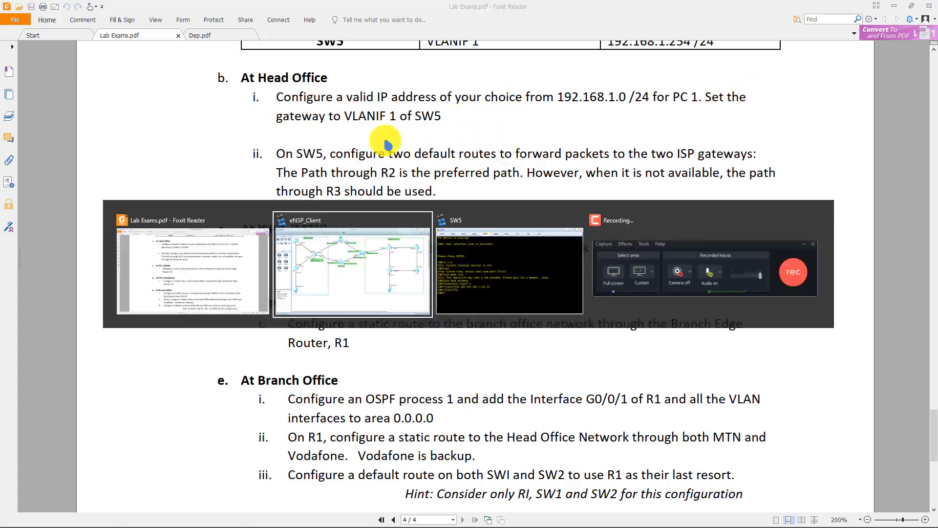
pyautogui.click(232, 28)
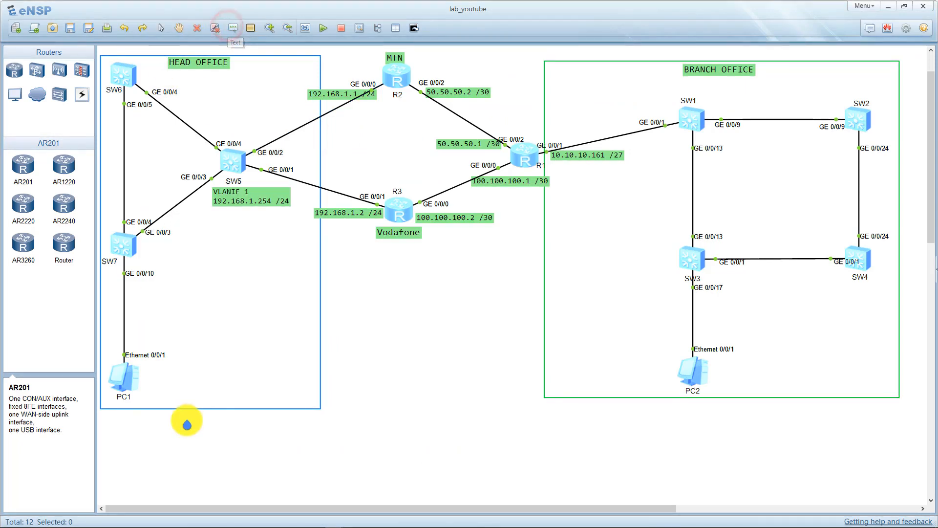
pyautogui.click(144, 374)
pyautogui.write('19')
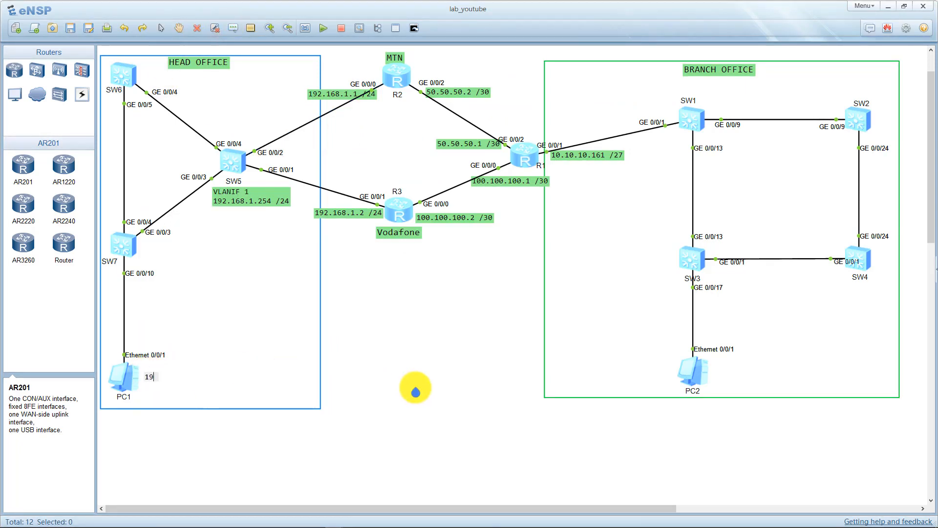
pyautogui.write('2.168.1.10')
pyautogui.press('Return')
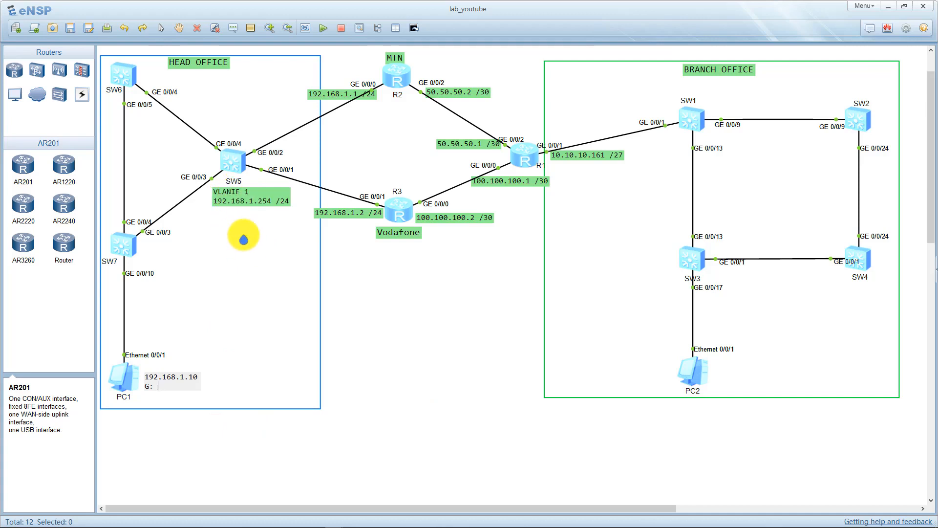
pyautogui.write('G: 192.168.1.254')
pyautogui.click(242, 235)
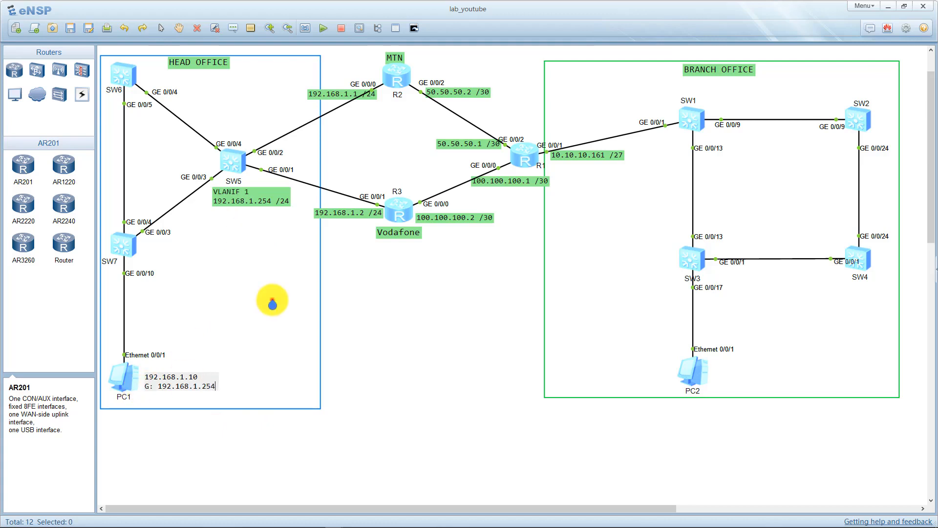
pyautogui.click(350, 332)
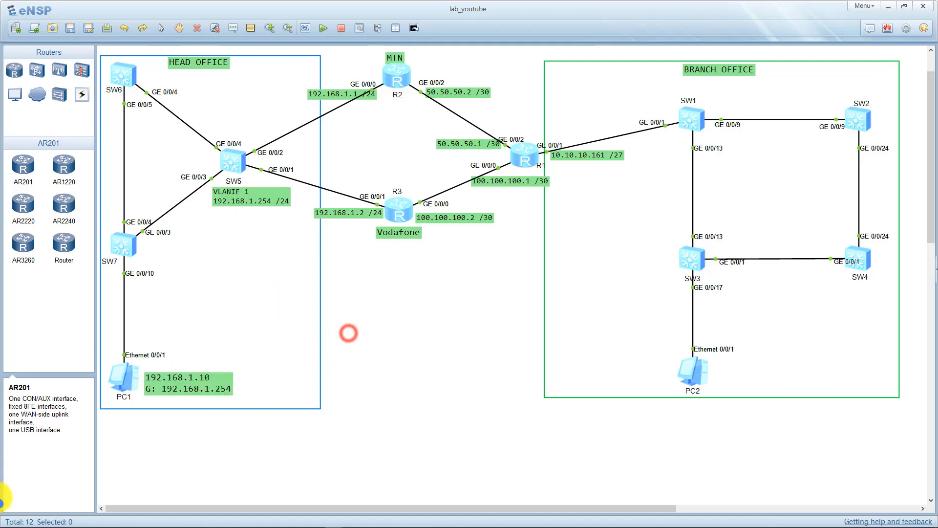
# - Configure PC1 with static IPv4 address 192.168.1.10, subnet mask 255.255.255.0 and gateway 192.168.1.254, apply the settings and close its configuration window
pyautogui.doubleClick(123, 379)
pyautogui.click(367, 242)
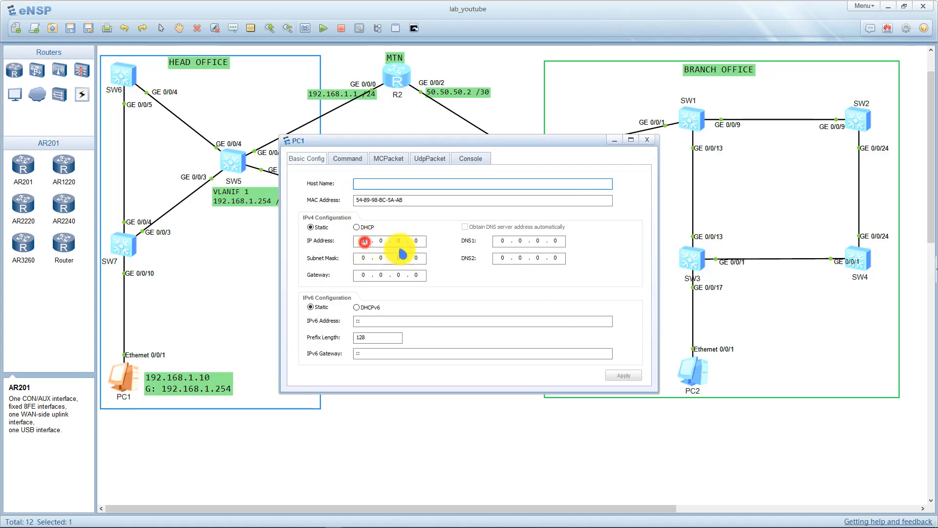
pyautogui.write('192168')
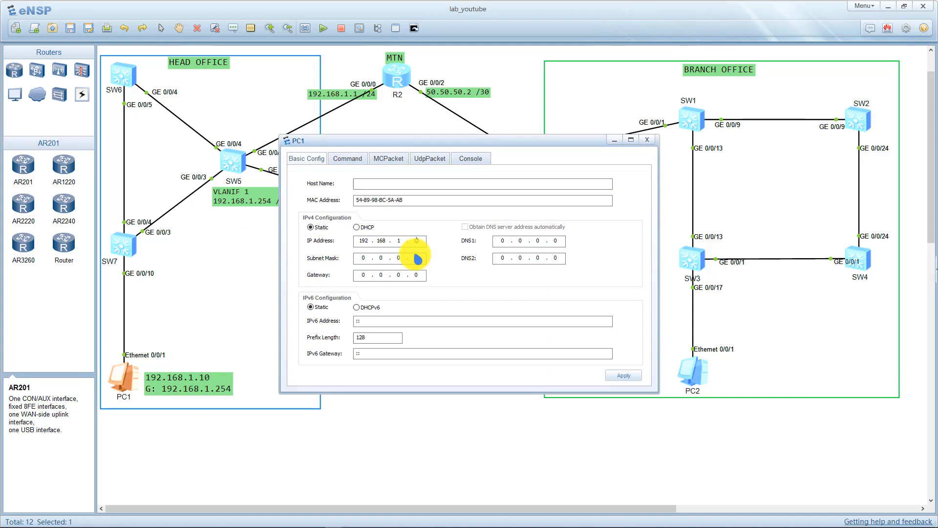
pyautogui.write('10')
pyautogui.click(364, 257)
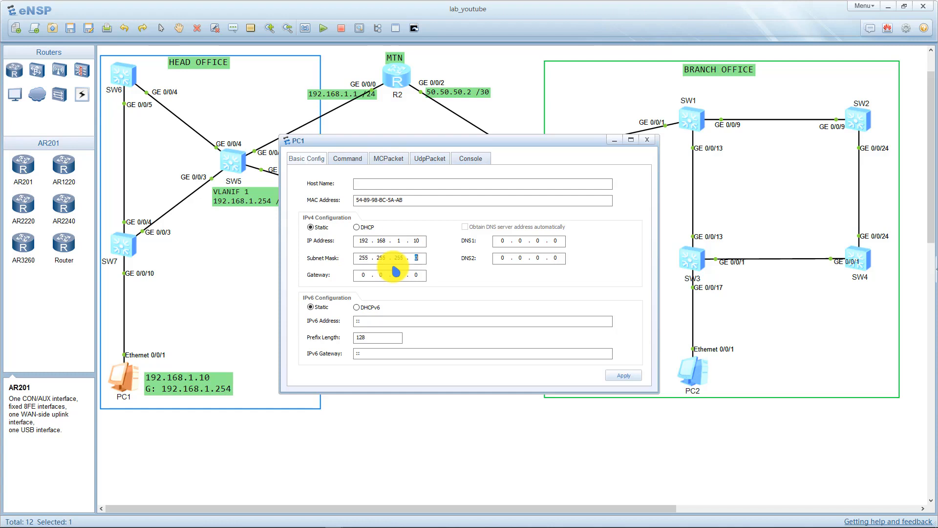
pyautogui.click(368, 275)
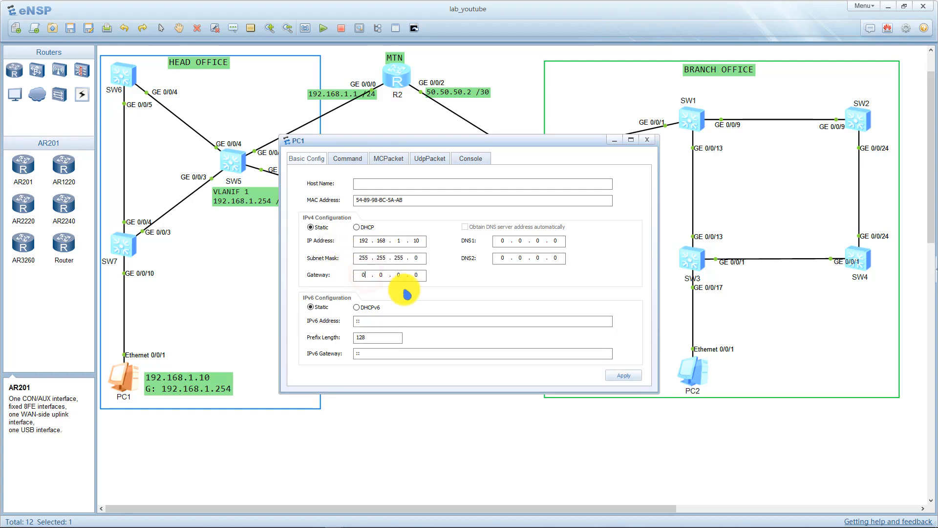
pyautogui.write('192 . 168')
pyautogui.click(620, 377)
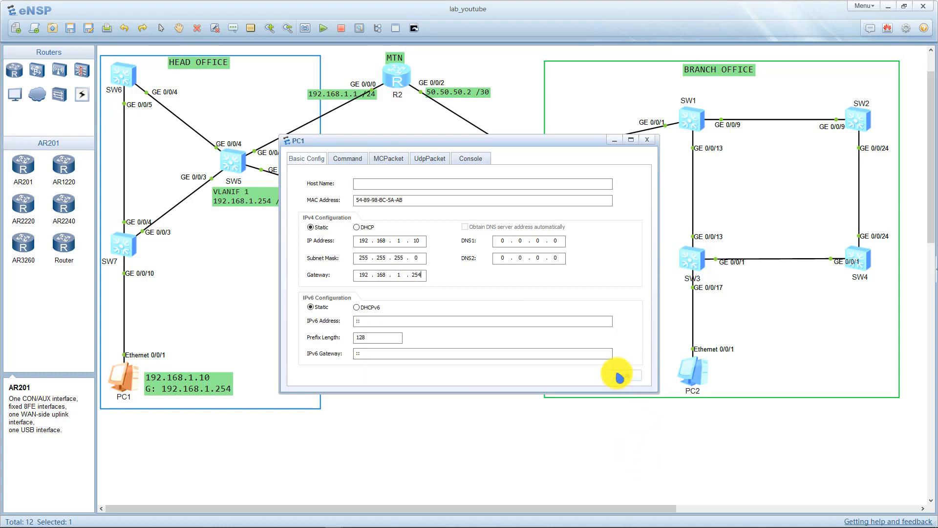
pyautogui.click(646, 141)
# - Review the SW5 default route task in Lab Exams.pdf and bring the SW5 console up in front of the eNSP topology
pyautogui.hotkey('alt', 'Tab')
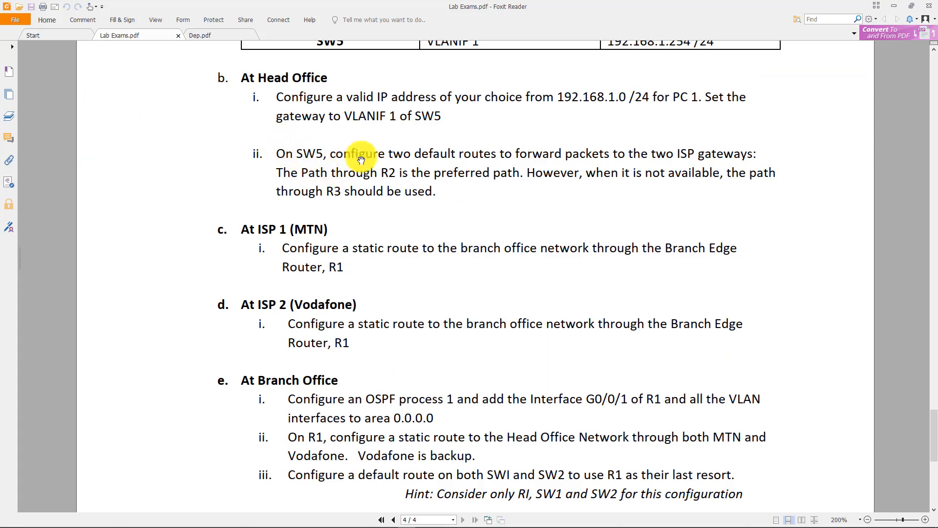
pyautogui.scroll(-3, 381, 164)
pyautogui.hotkey('alt', 'Tab')
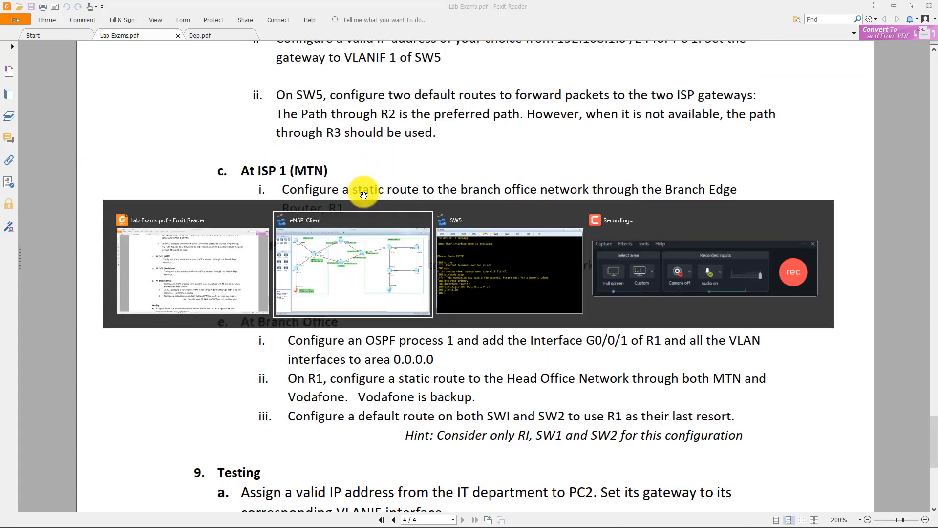
pyautogui.click(361, 234)
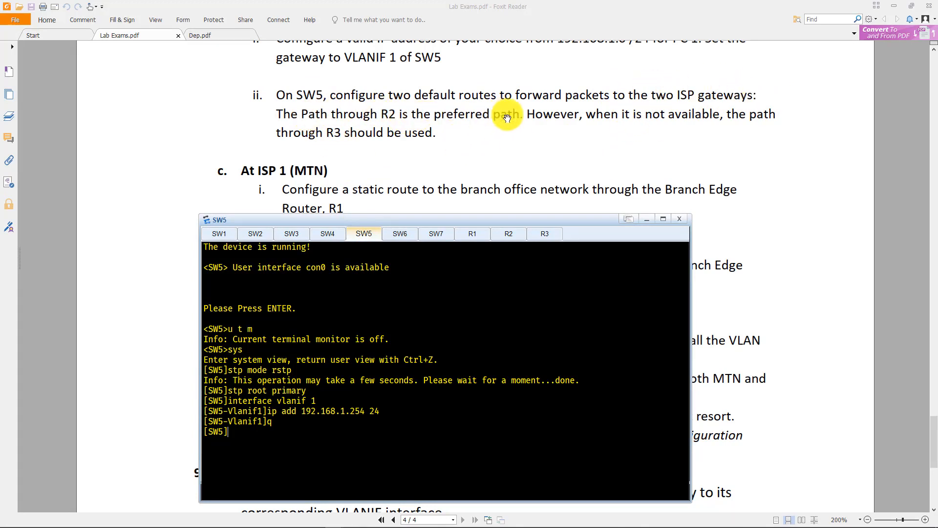
pyautogui.hotkey('alt', 'Tab')
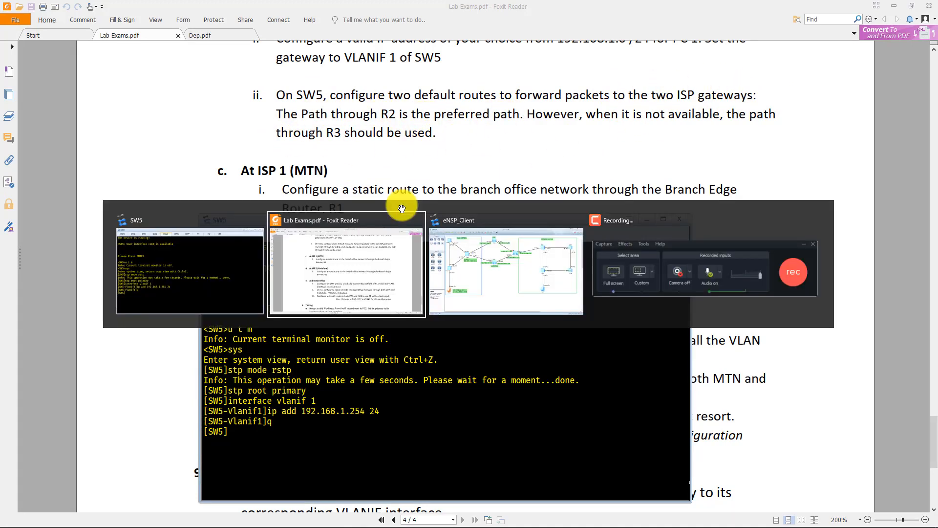
pyautogui.hotkey('alt', 'Tab')
pyautogui.hotkey('alt', 'Tab')
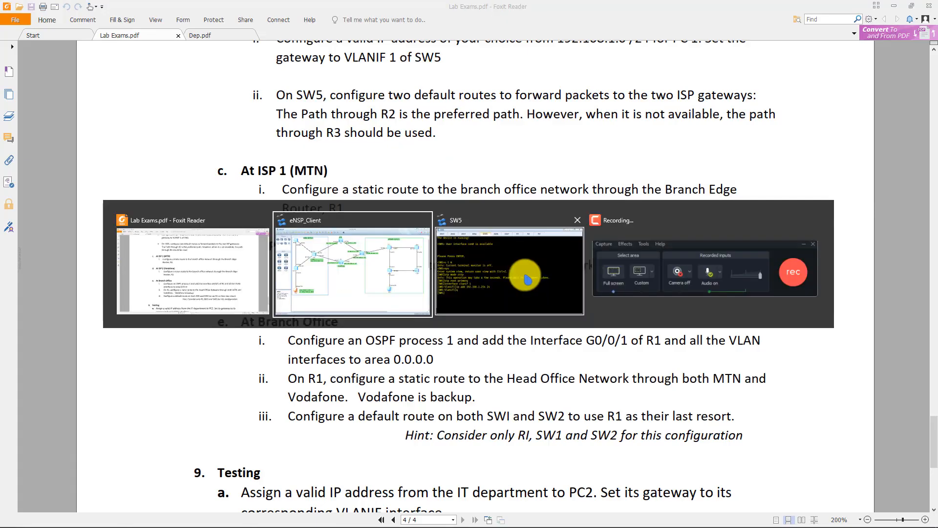
pyautogui.hotkey('alt', 'Tab')
pyautogui.hotkey('alt', 'Tab')
pyautogui.hotkey('alt', 'Tab')
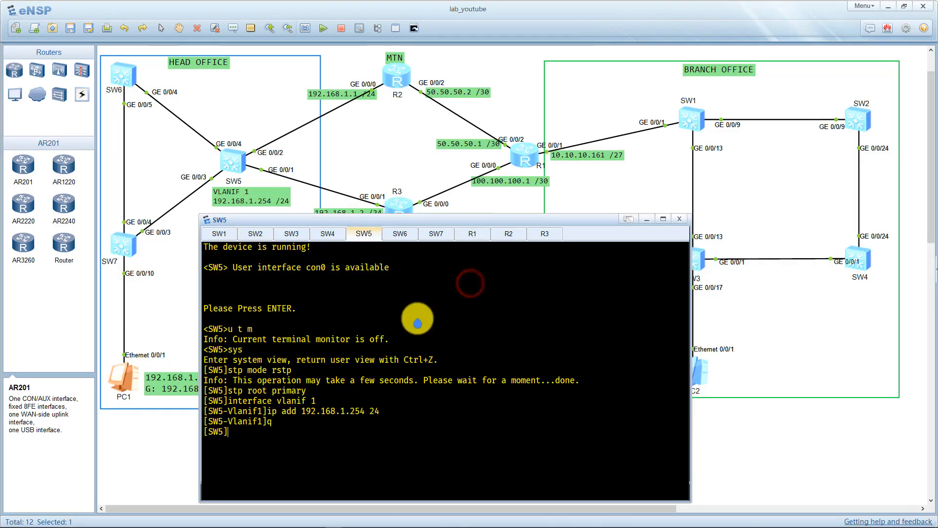
pyautogui.moveTo(438, 224); pyautogui.dragTo(442, 237)
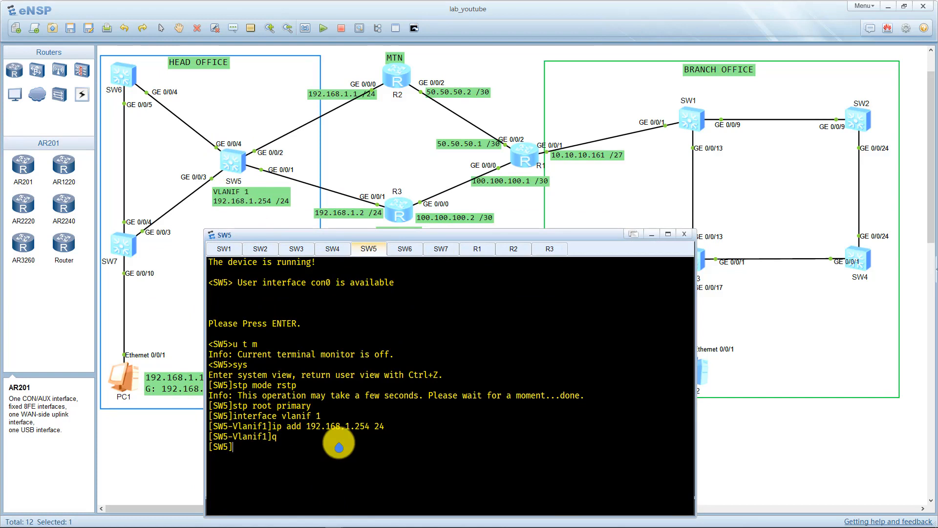
# - On SW5, add a static default route 0.0.0.0 0 through R2 with next hop 192.168.1.1
pyautogui.write('ip route-static')
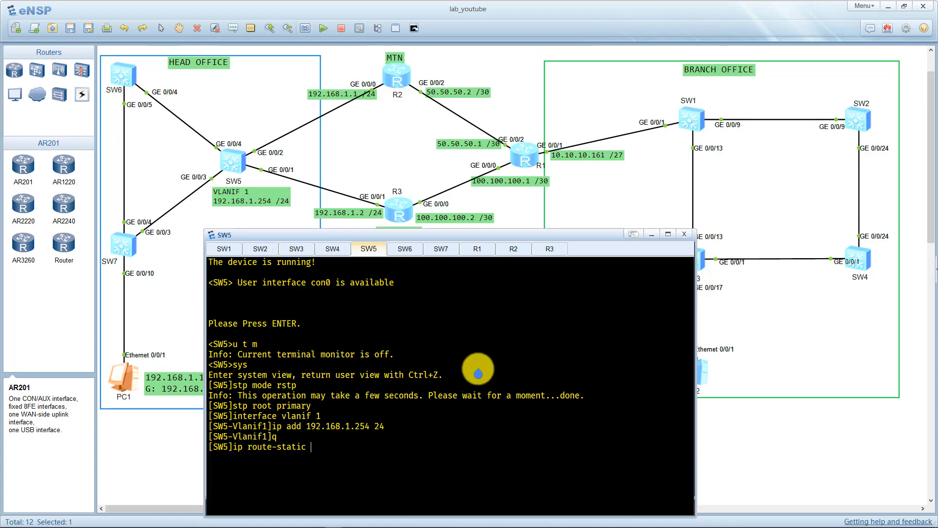
pyautogui.write(' 0.0.0.0 0')
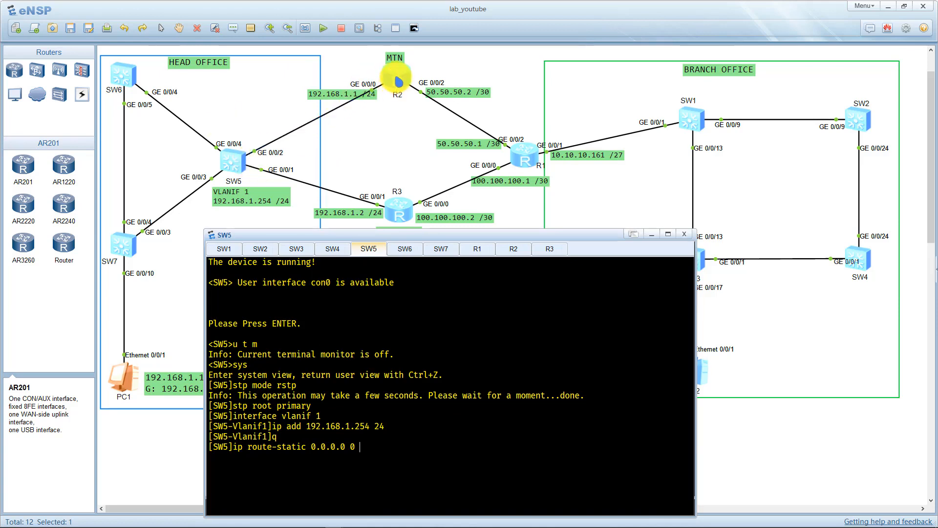
pyautogui.write('192.168.1.1')
pyautogui.press('Return')
# - Add a backup default route on SW5 through R3 with next hop 192.168.1.2 and preference 80
pyautogui.press('Up')
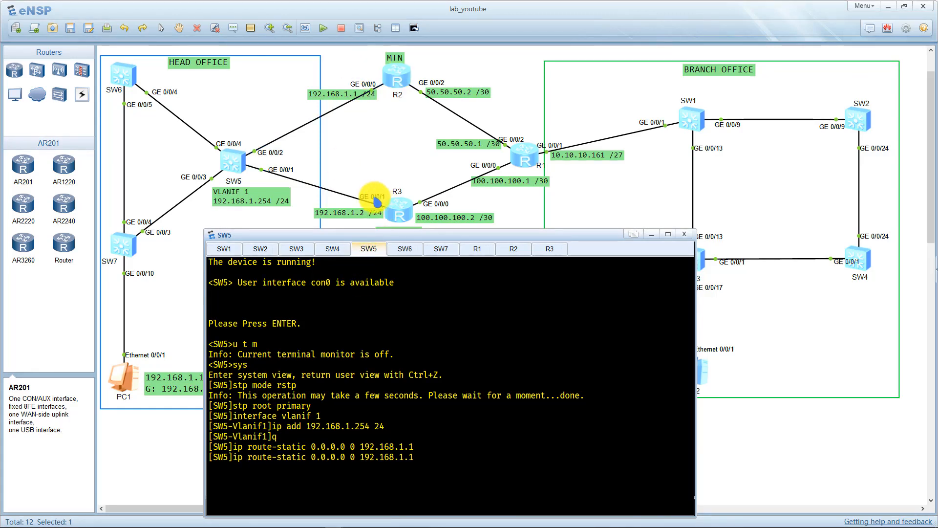
pyautogui.press('BackSpace')
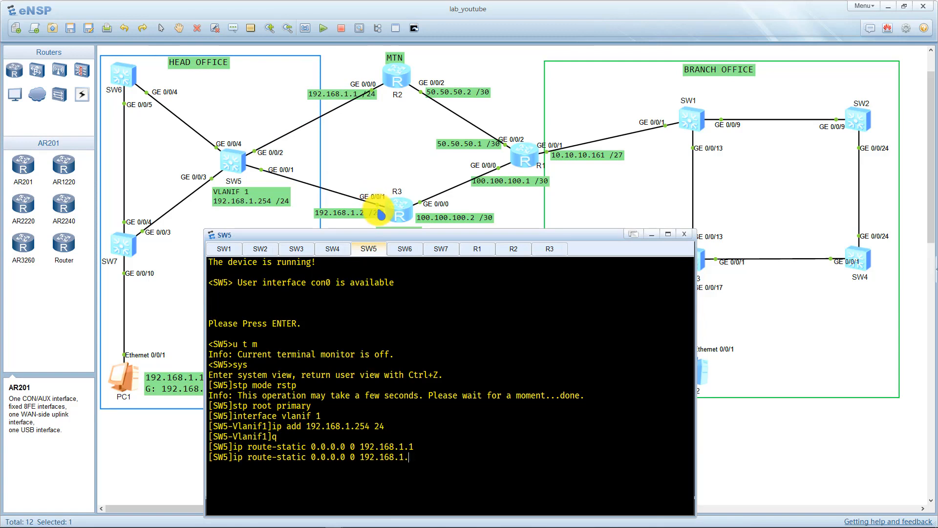
pyautogui.write('2 preference 80')
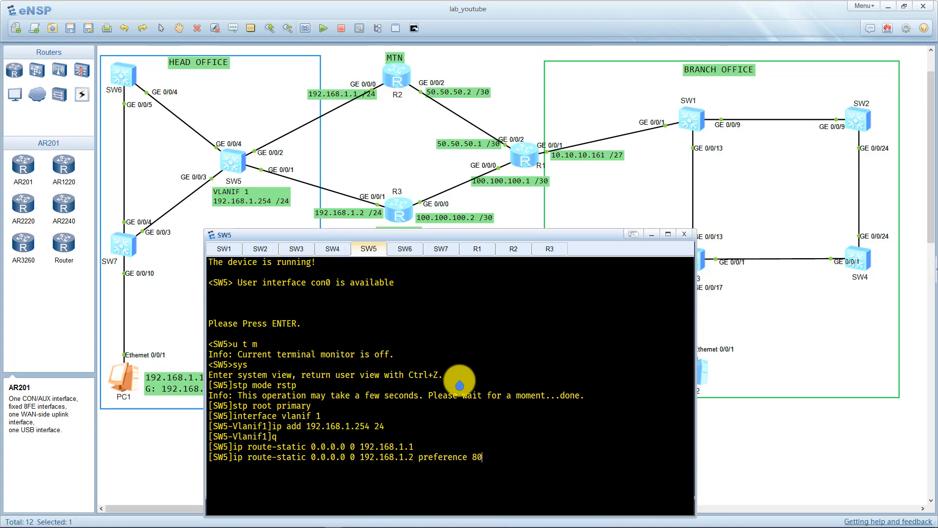
pyautogui.press('Return')
# - Display the IP routing table on SW5 and examine the default route's protocol, destination and next hop
pyautogui.write('dis ip rout')
pyautogui.press('Tab')
pyautogui.press('Return')
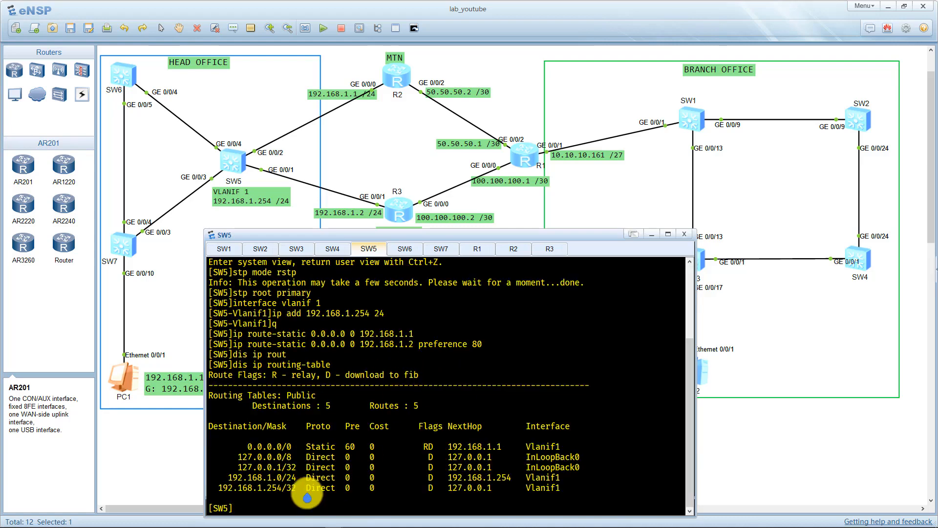
pyautogui.doubleClick(325, 446)
pyautogui.click(324, 446)
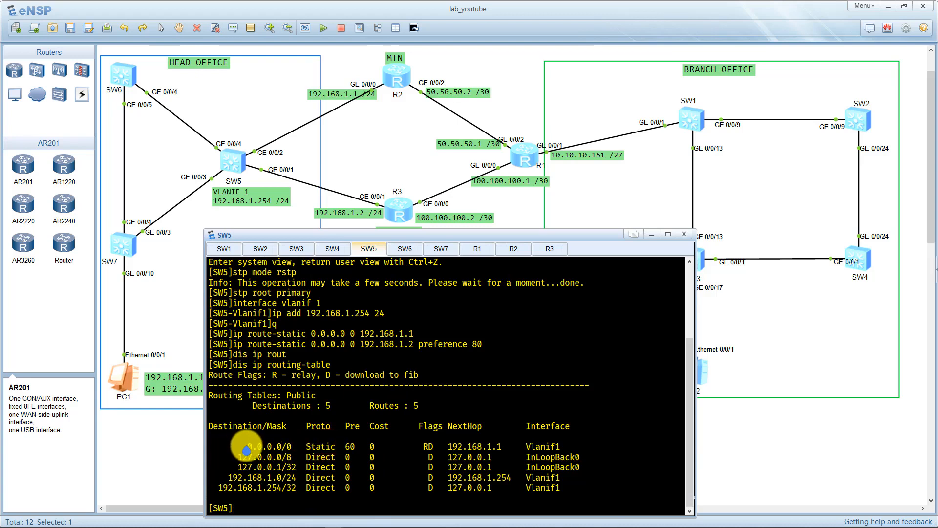
pyautogui.moveTo(247, 447); pyautogui.dragTo(292, 446)
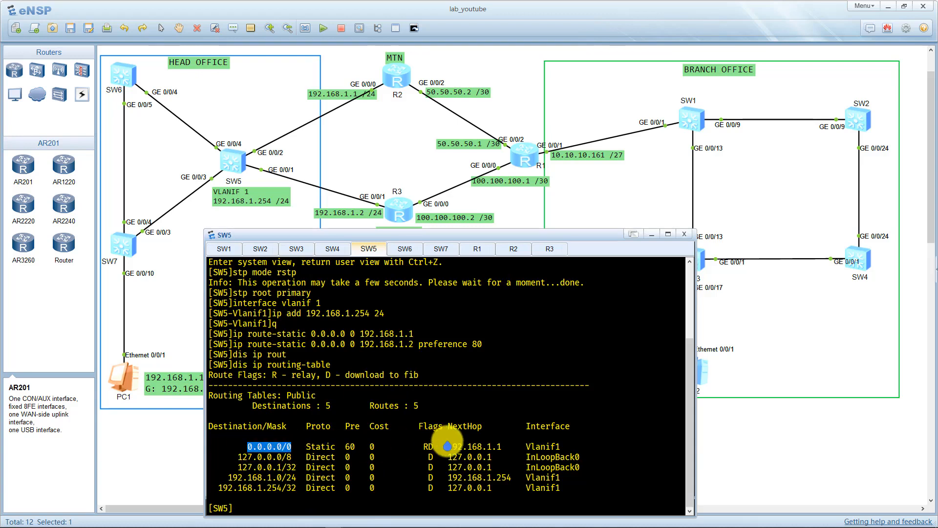
pyautogui.moveTo(448, 446); pyautogui.dragTo(502, 451)
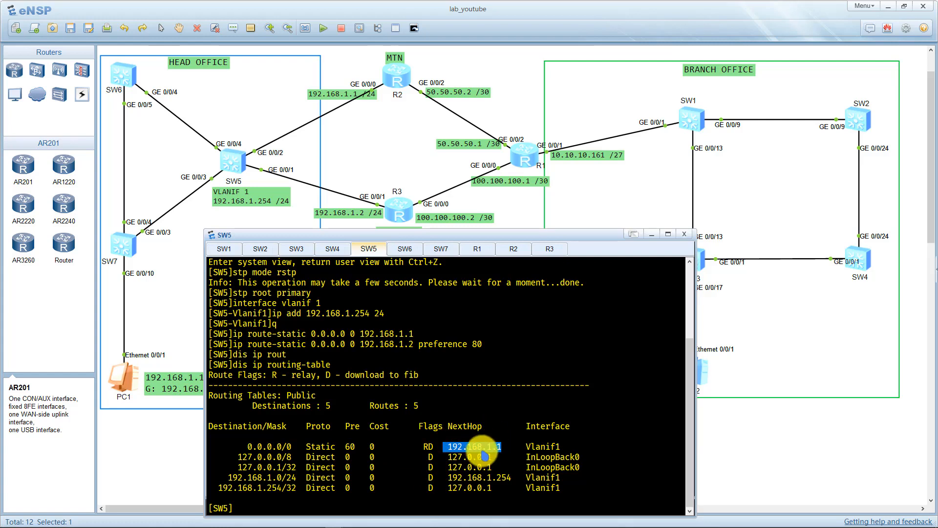
pyautogui.click(481, 452)
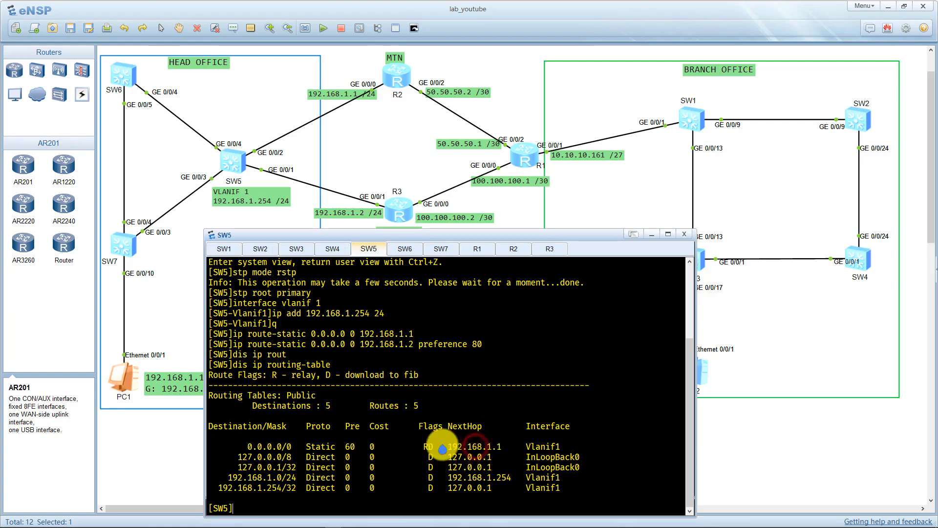
# - Review the ISP 1 (MTN) static route task in Lab Exams.pdf against R2, R1 and the branch office network in the eNSP topology
pyautogui.hotkey('alt', 'Tab')
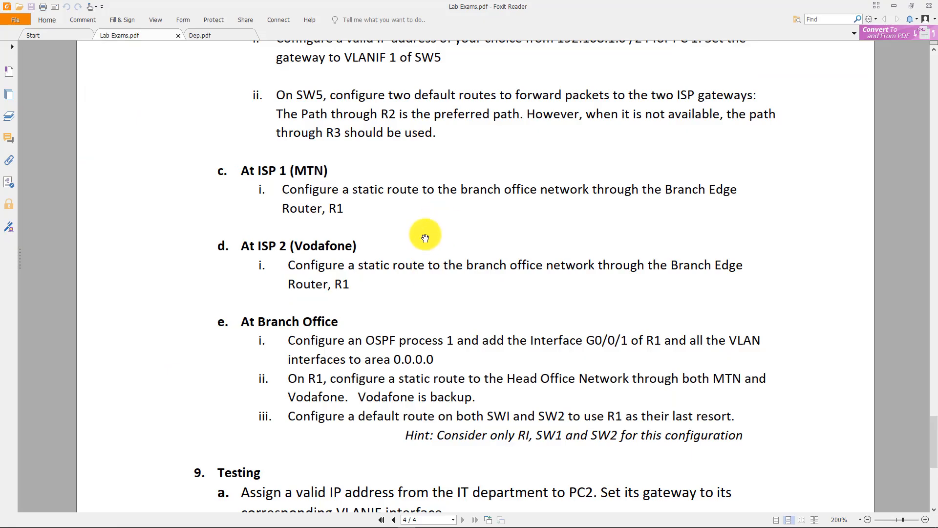
pyautogui.scroll(-2, 360, 182)
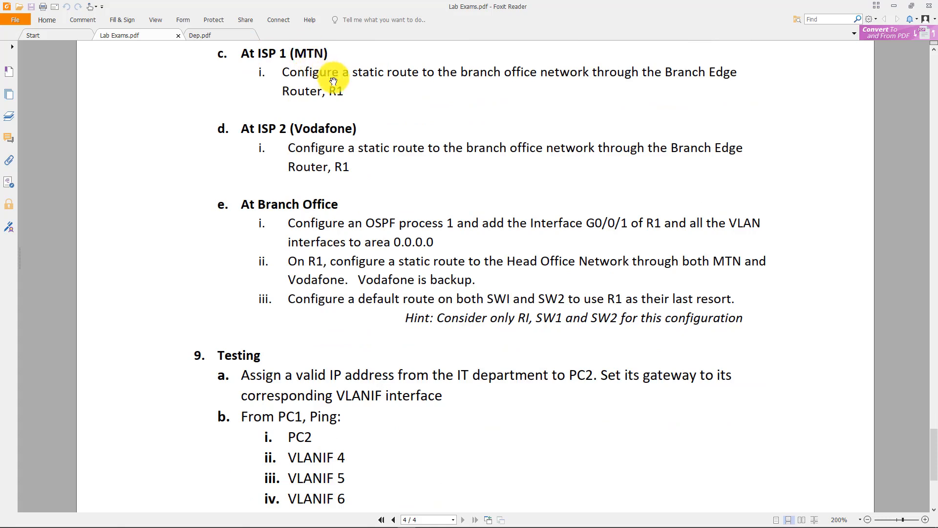
pyautogui.hotkey('alt', 'Tab')
pyautogui.press('Escape')
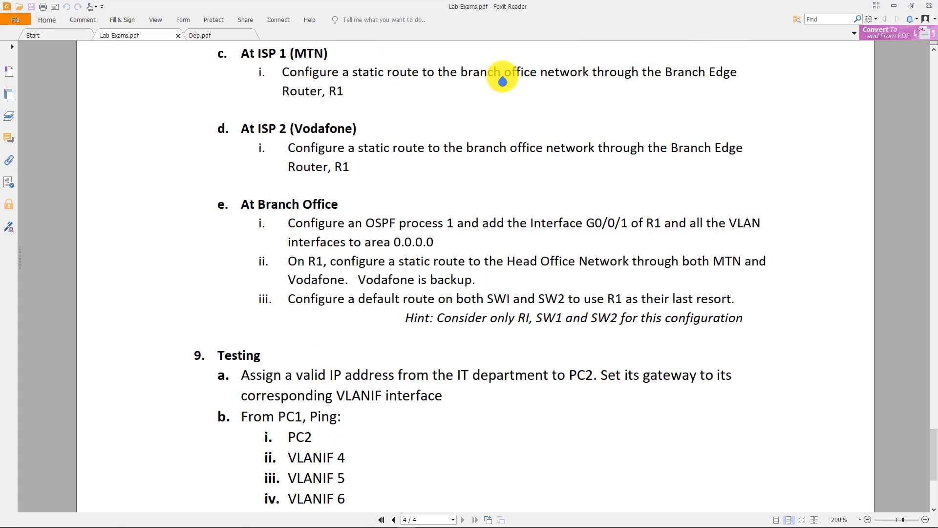
pyautogui.hotkey('alt', 'Tab')
pyautogui.click(504, 337)
pyautogui.hotkey('alt', 'Tab')
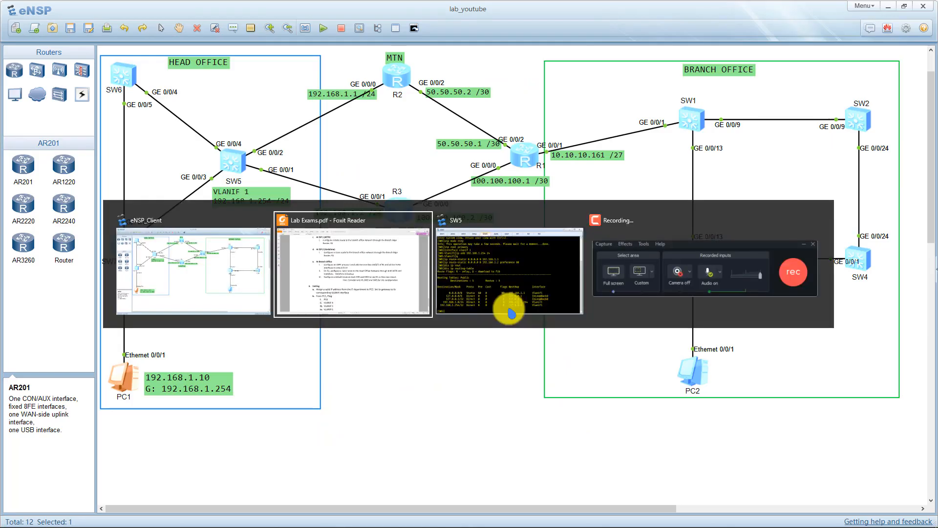
pyautogui.click(482, 248)
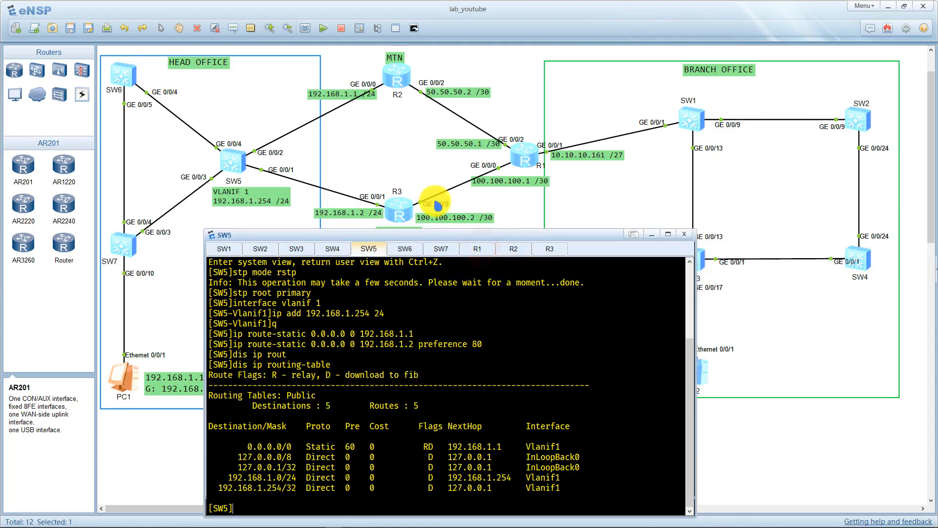
pyautogui.click(398, 81)
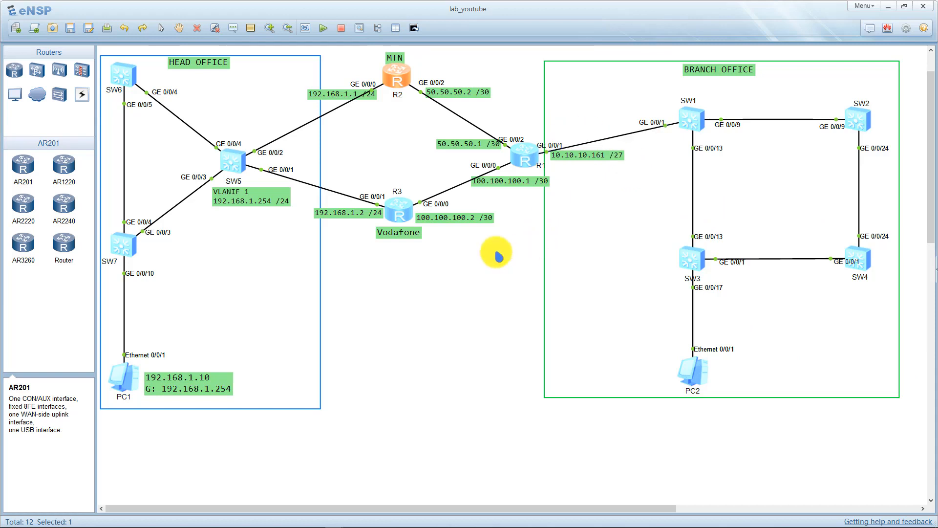
pyautogui.click(470, 254)
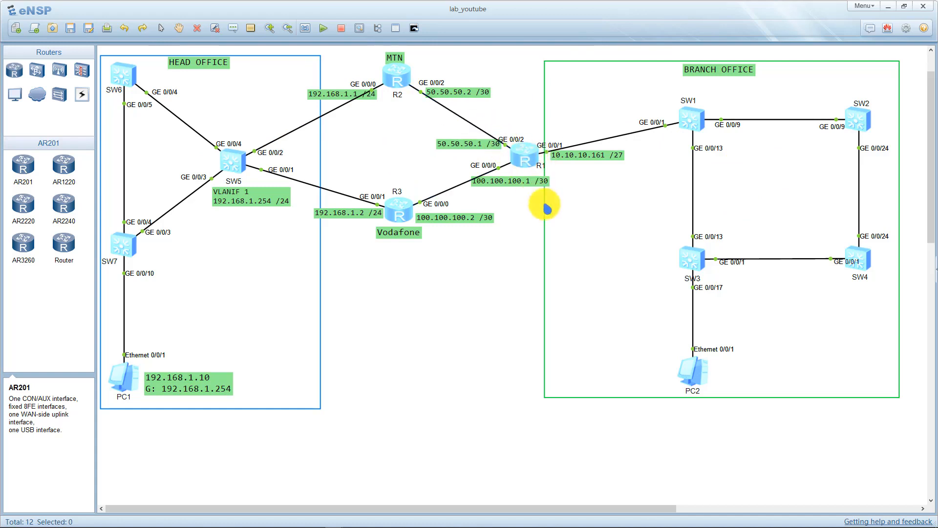
# - On R2, add a static route to the branch office network 10.10.10.0 24 with next hop 50.50.50.1
pyautogui.hotkey('alt', 'Tab')
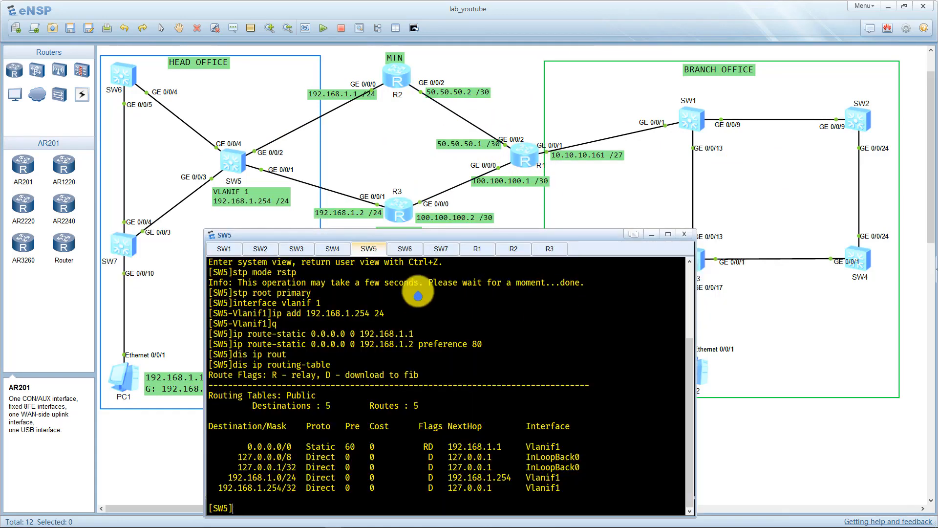
pyautogui.click(512, 250)
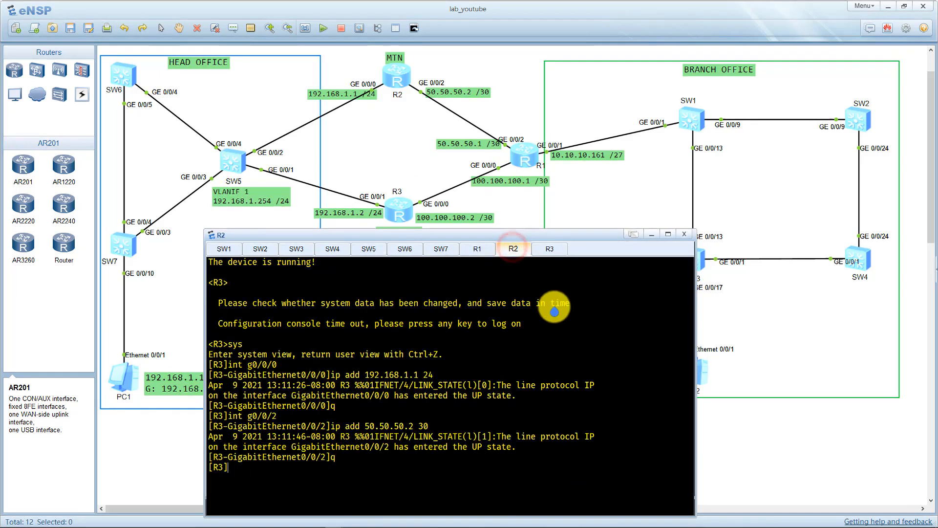
pyautogui.write('ip route')
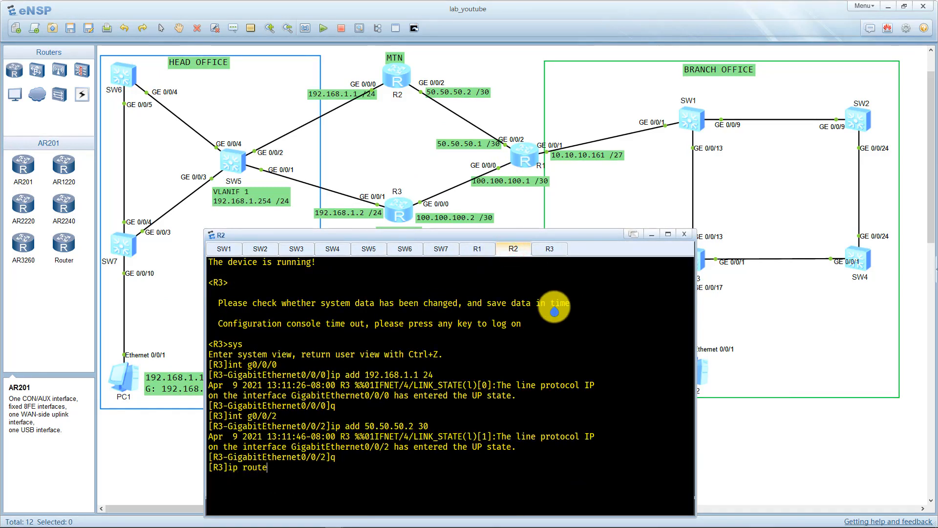
pyautogui.write('-static 10.10.10.0 24')
pyautogui.write('50.50.50.1')
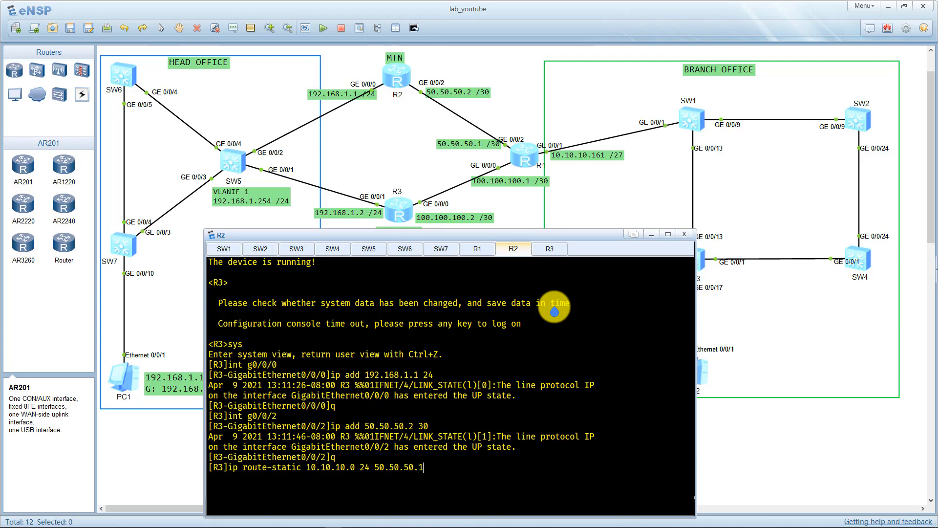
pyautogui.press('Return')
# - On R3, add the ISP 2 (Vodafone) static route to the branch network 10.10.10.0 24 through R1 with next hop 100.100.100.1
pyautogui.hotkey('alt', 'Tab')
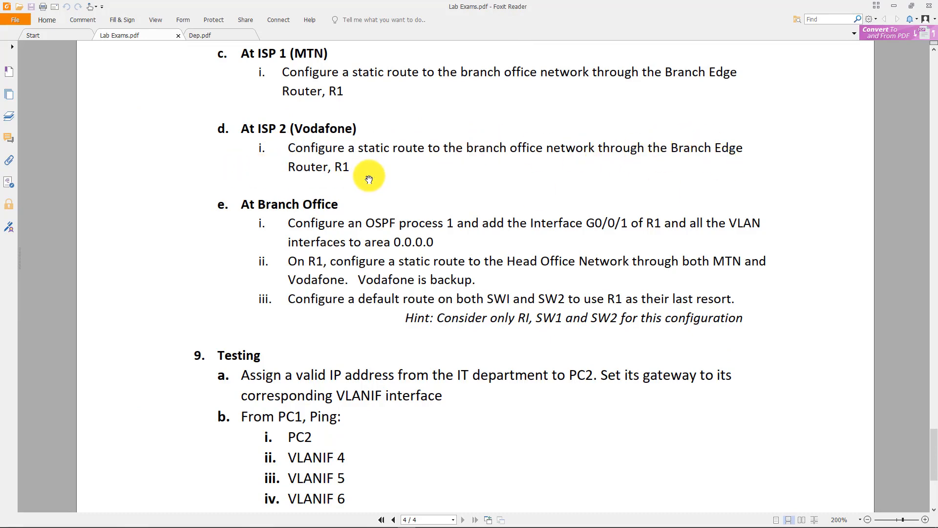
pyautogui.hotkey('alt', 'Tab')
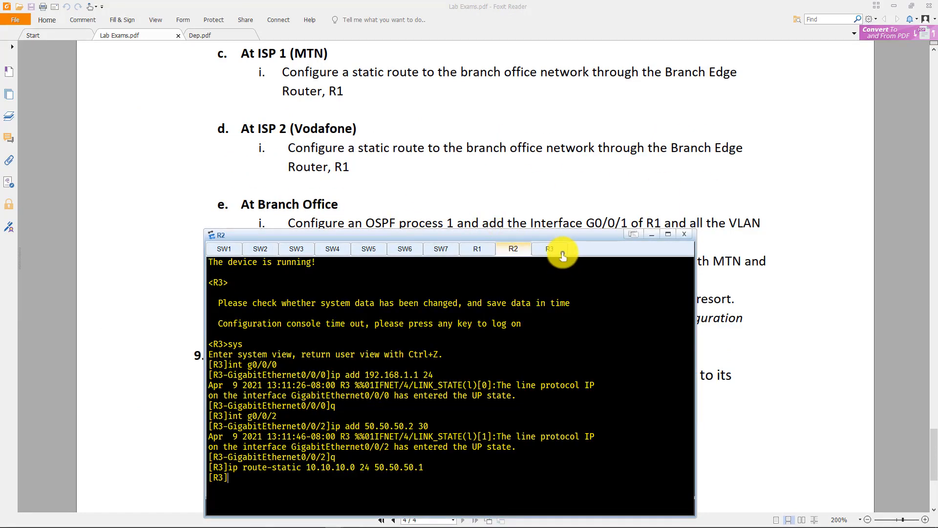
pyautogui.click(562, 252)
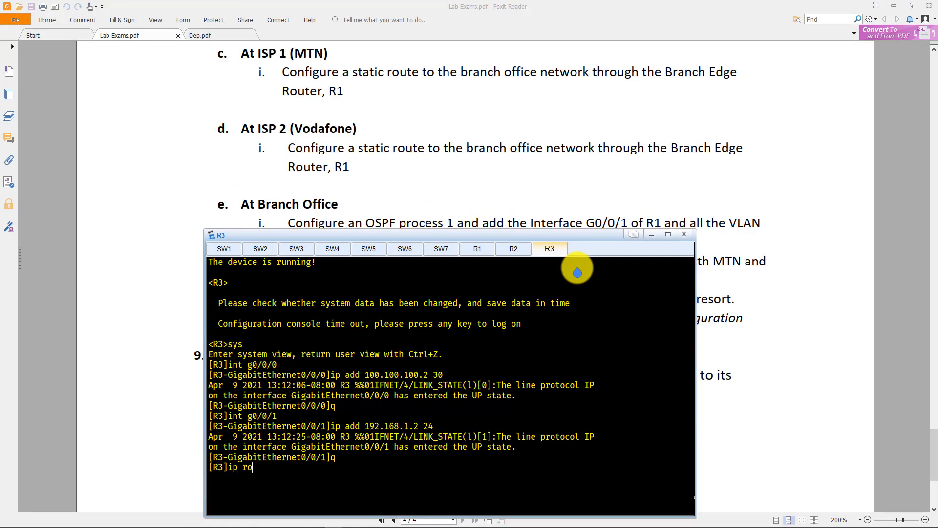
pyautogui.write('ip route-static 10.10.10.0 24')
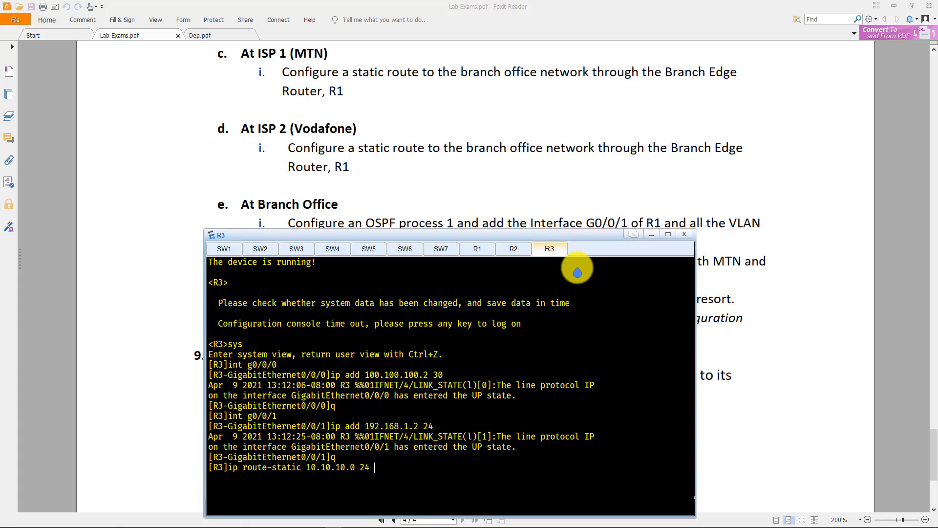
pyautogui.hotkey('alt', 'Tab')
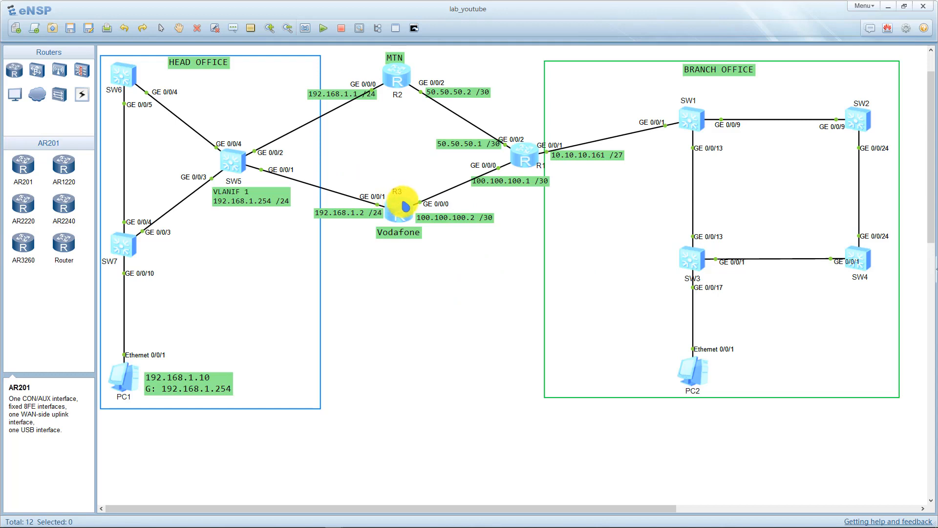
pyautogui.click(406, 207)
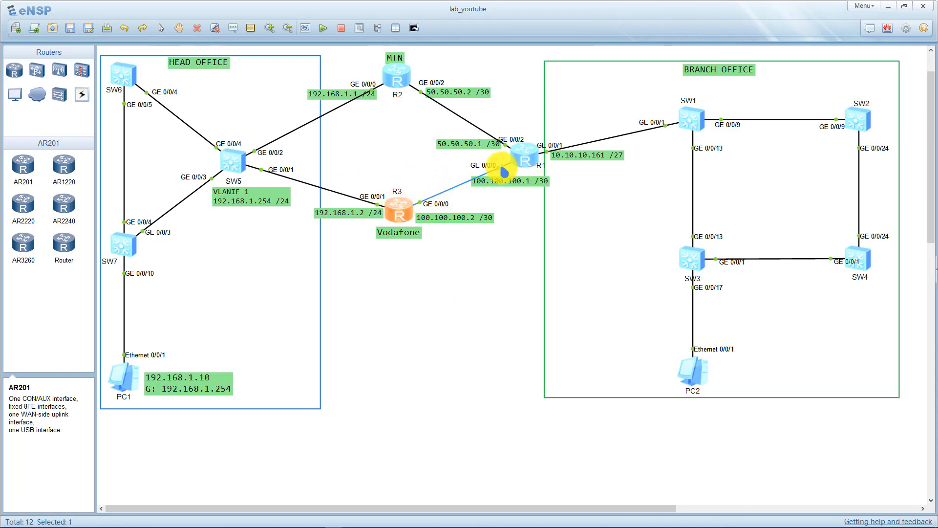
pyautogui.click(501, 191)
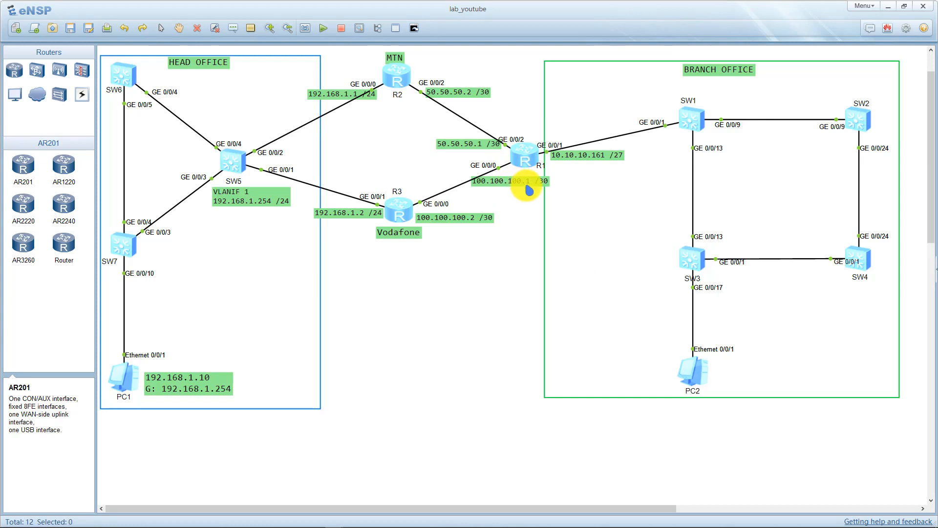
pyautogui.hotkey('alt', 'Tab')
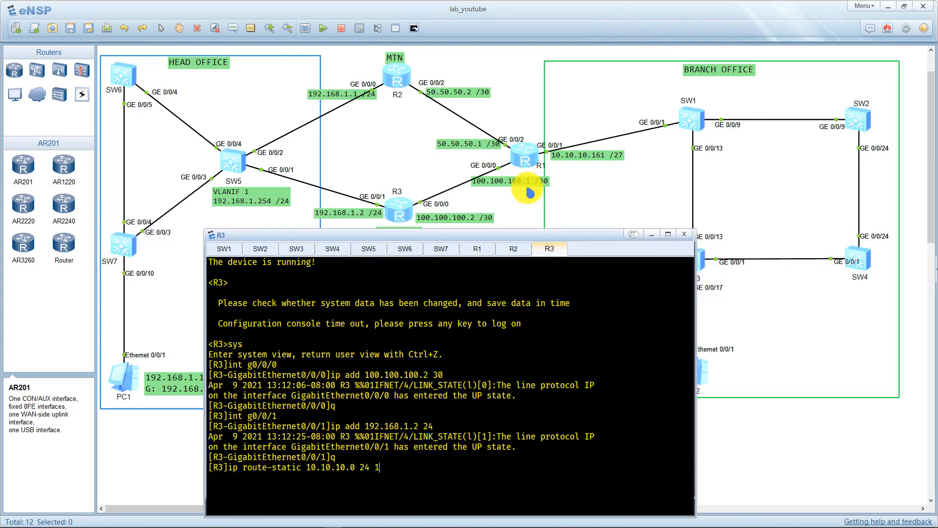
pyautogui.write('00.100.100.1')
pyautogui.press('Return')
# - Read the At Branch Office routing tasks in Lab Exams.pdf, including the hint on which devices to consider
pyautogui.hotkey('alt', 'Tab')
pyautogui.press('Tab')
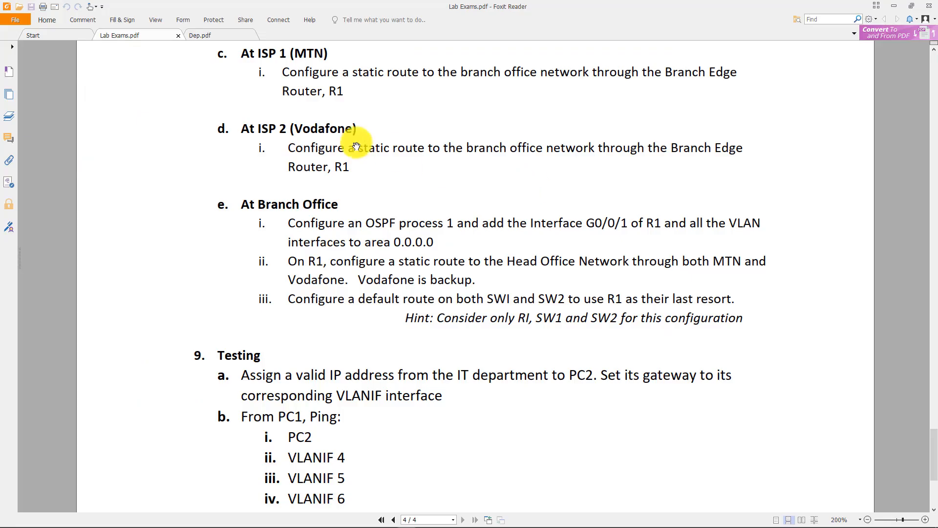
pyautogui.scroll(-2, 322, 148)
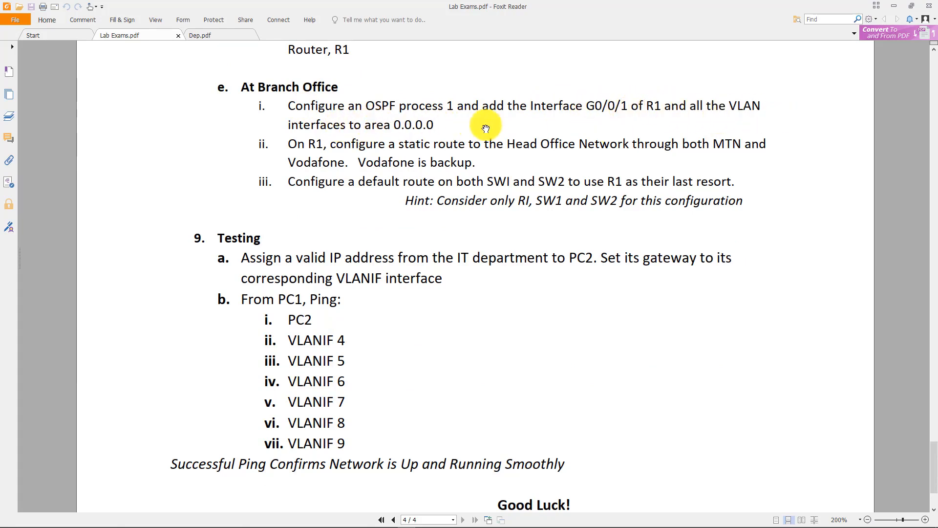
pyautogui.hotkey('alt', 'Tab')
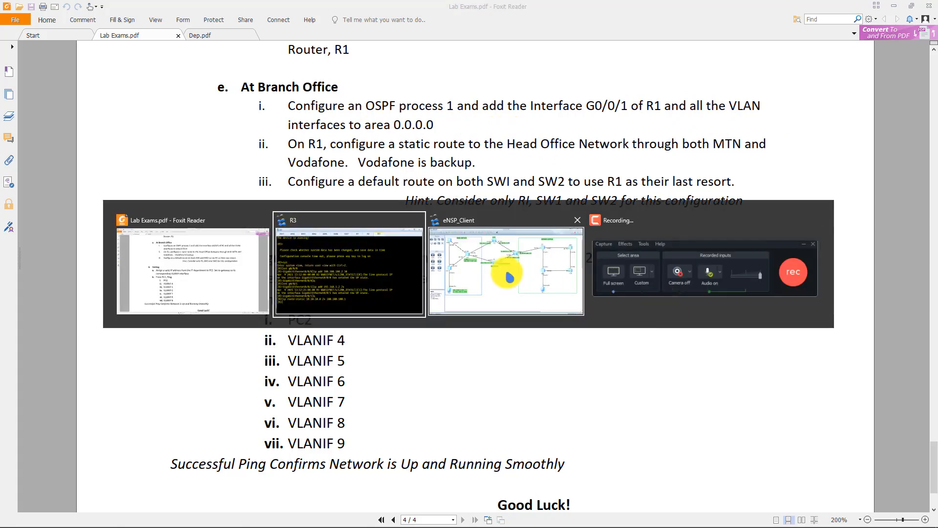
pyautogui.press('Escape')
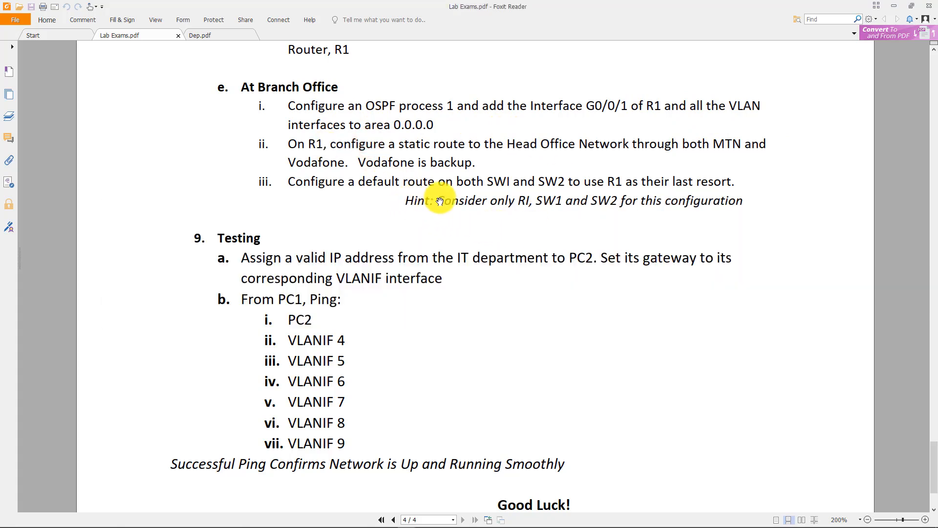
pyautogui.moveTo(437, 200); pyautogui.dragTo(750, 213)
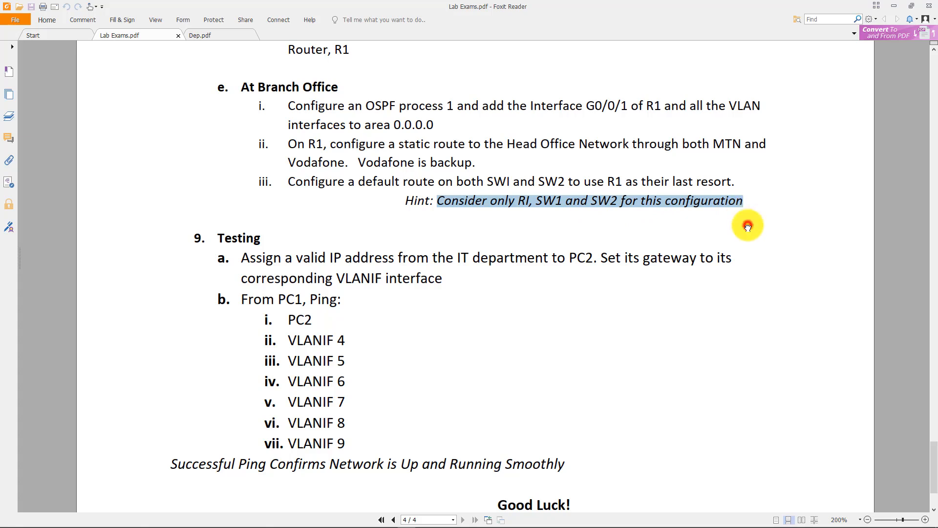
pyautogui.click(746, 222)
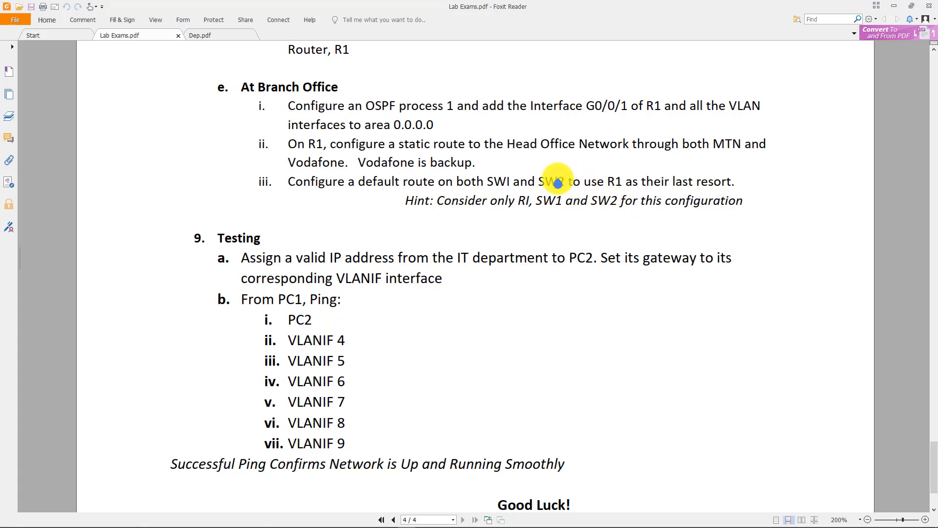
# - Switch to eNSP and, on R1, leave the interface view and create OSPF process 1 with area 0
pyautogui.hotkey('alt', 'Tab')
pyautogui.click(513, 237)
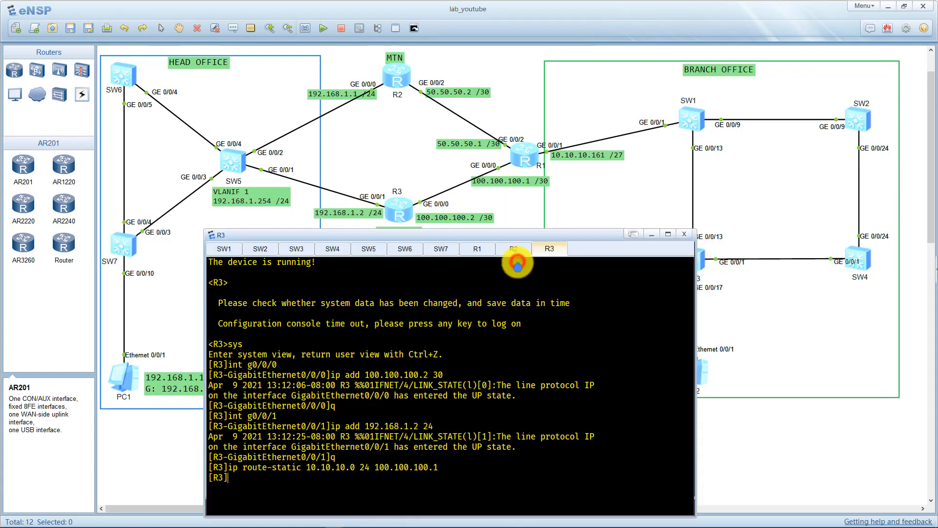
pyautogui.click(476, 250)
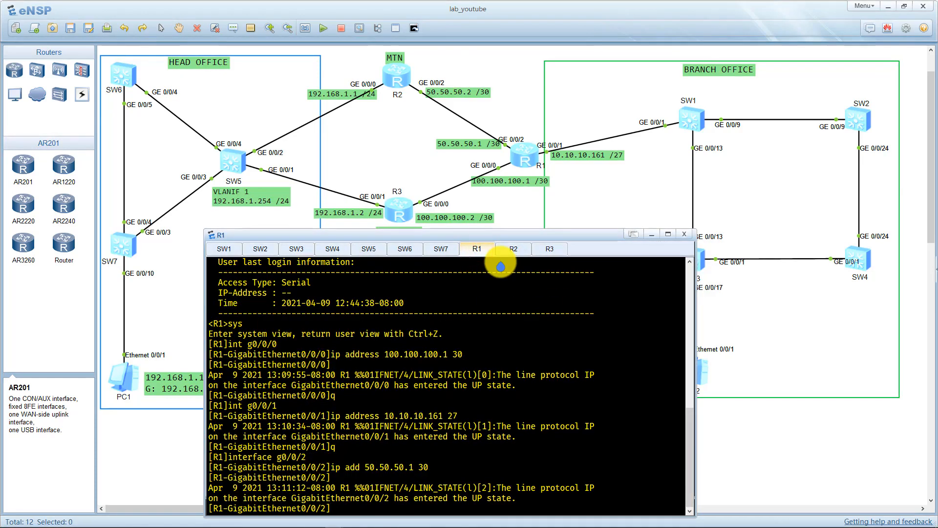
pyautogui.press('Return')
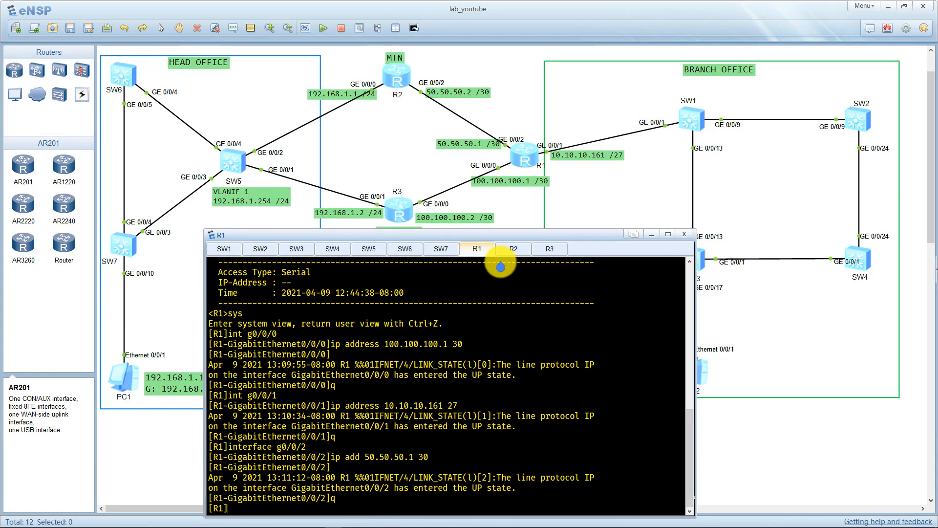
pyautogui.write('ospf 1')
pyautogui.press('Return')
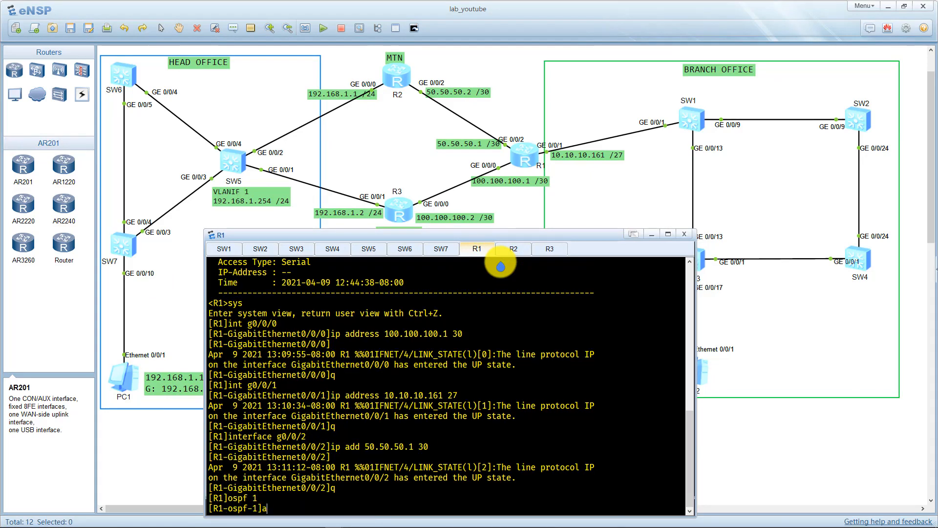
pyautogui.write('area 0')
pyautogui.press('Return')
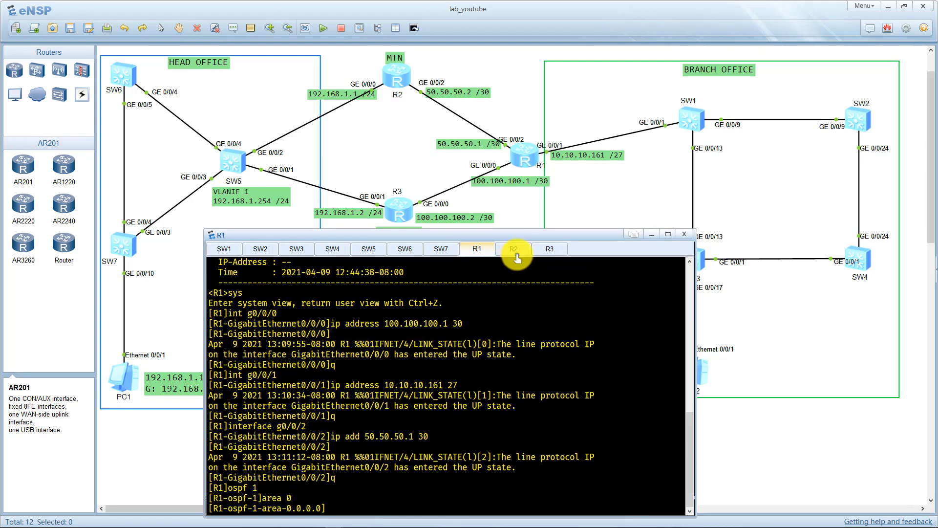
# - On SW1, turn off terminal monitoring and create OSPF process 1 with area 0 from the system view
pyautogui.click(513, 249)
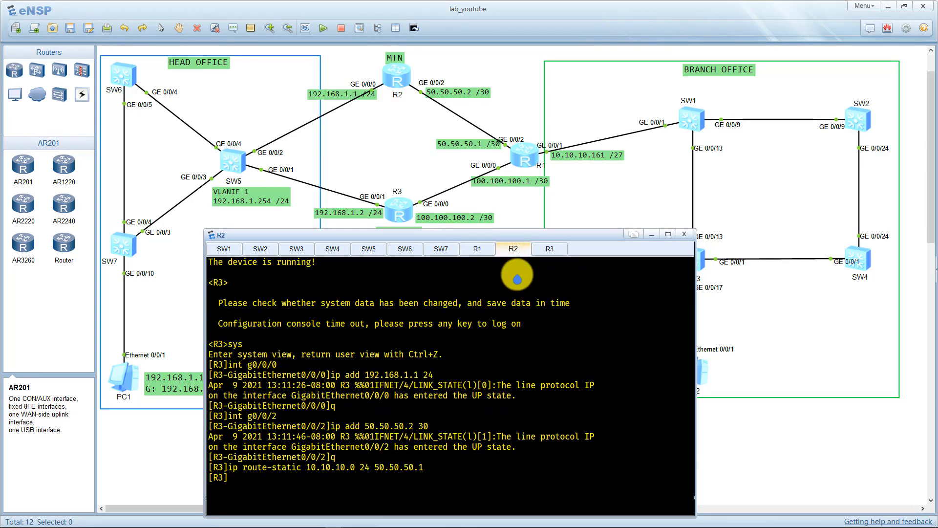
pyautogui.click(227, 248)
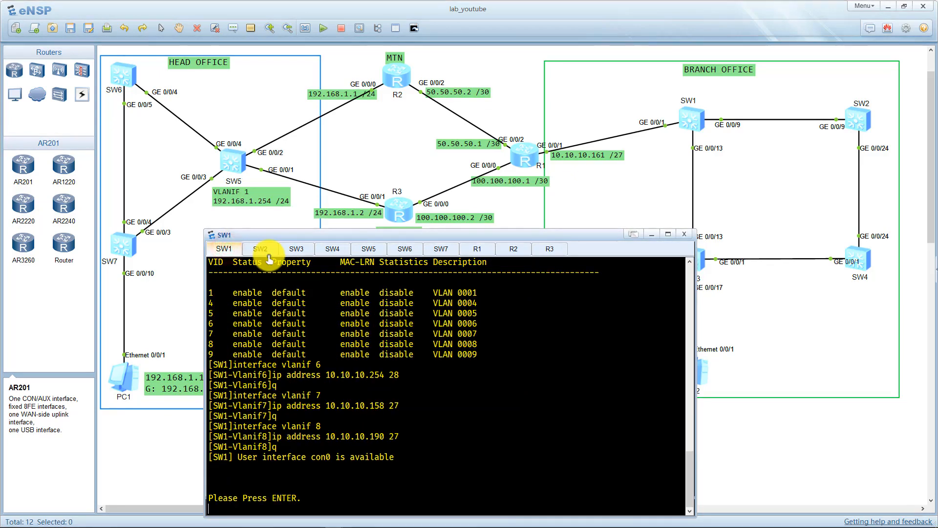
pyautogui.press('Return')
pyautogui.write('u t m')
pyautogui.press('Return')
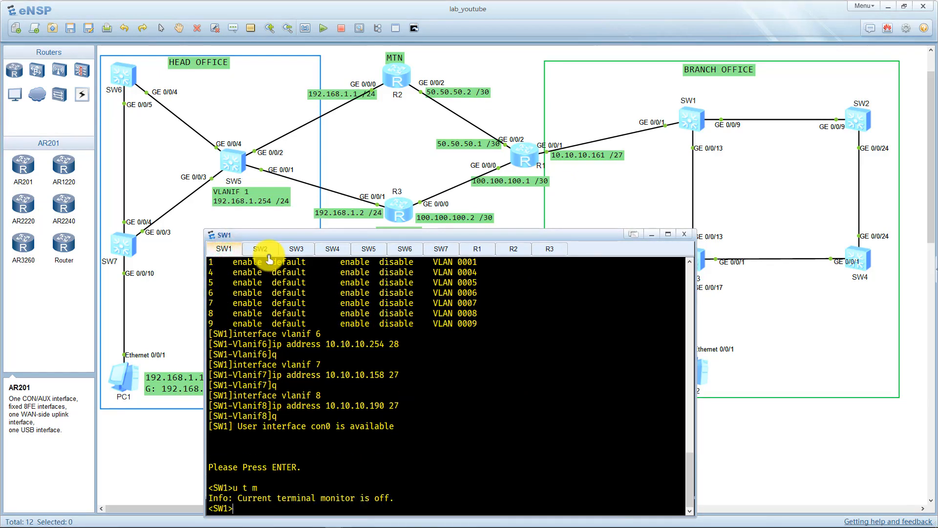
pyautogui.write('sys')
pyautogui.press('Return')
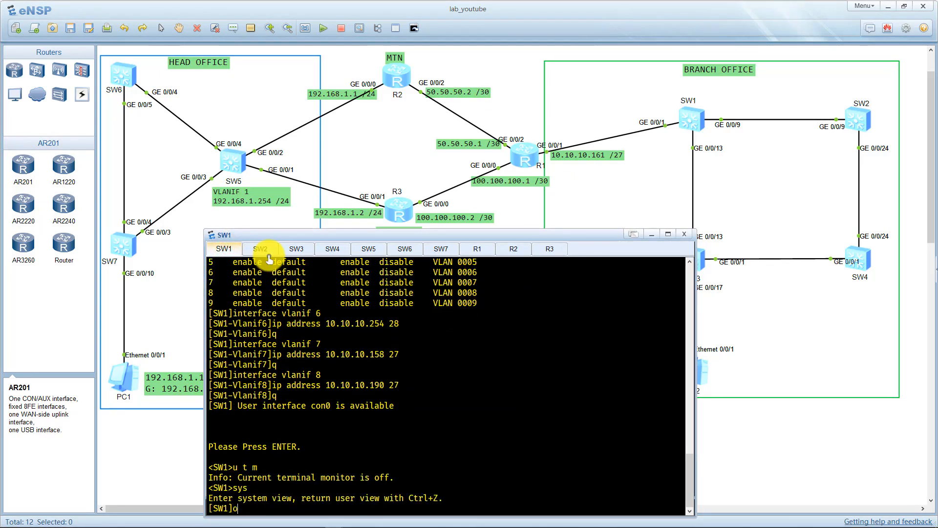
pyautogui.write('ospf 1')
pyautogui.press('Return')
pyautogui.write('ar')
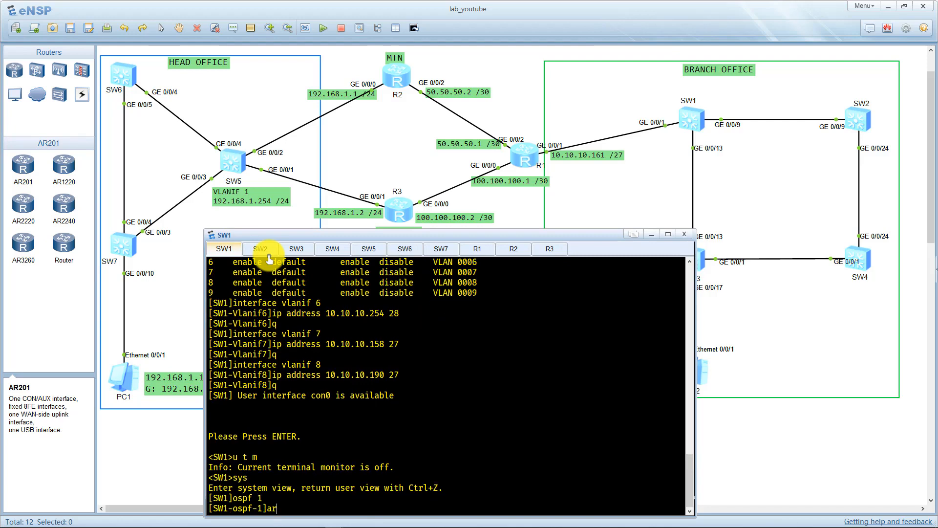
pyautogui.write('ea 0')
pyautogui.press('Return')
# - On SW2, turn off terminal monitoring and create OSPF process 1 with area 0 from the system view
pyautogui.click(270, 259)
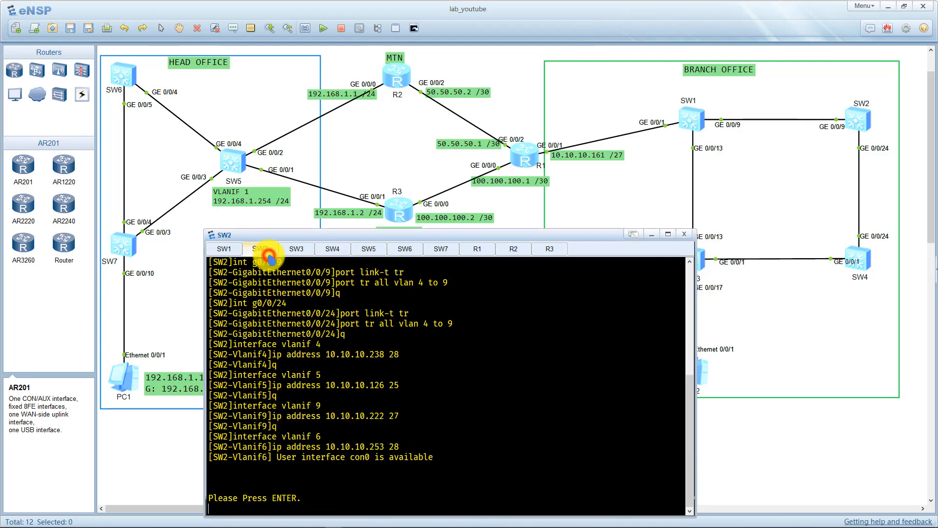
pyautogui.press('Return')
pyautogui.write('u t ')
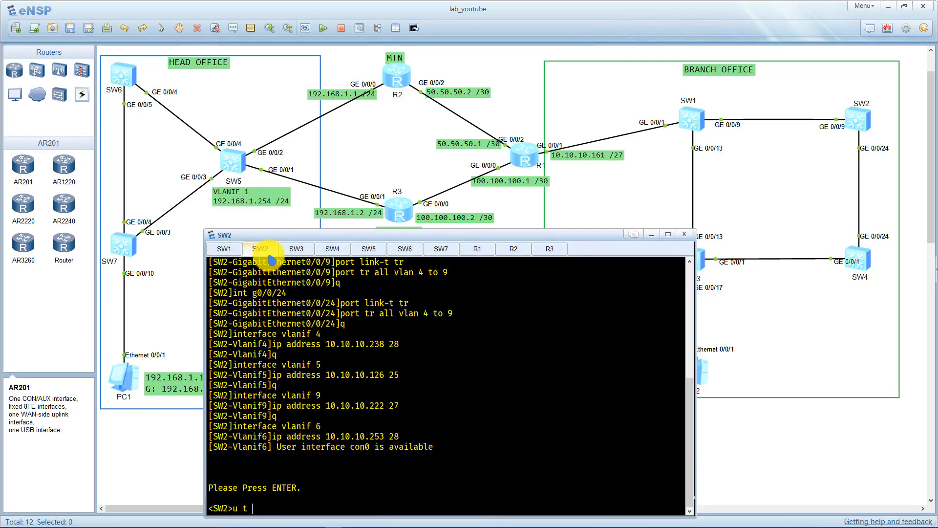
pyautogui.write('m')
pyautogui.press('Return')
pyautogui.write('sys')
pyautogui.press('Return')
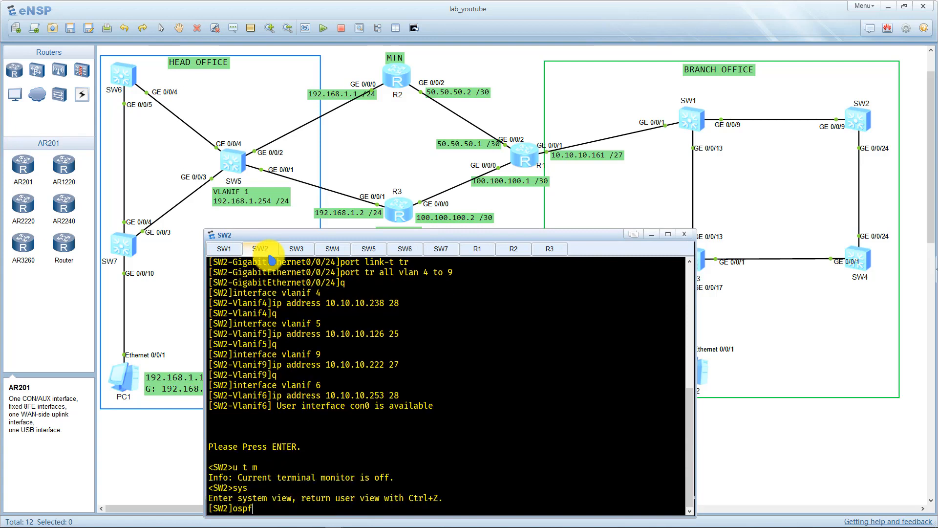
pyautogui.write('ospf 1')
pyautogui.press('Return')
pyautogui.write('area')
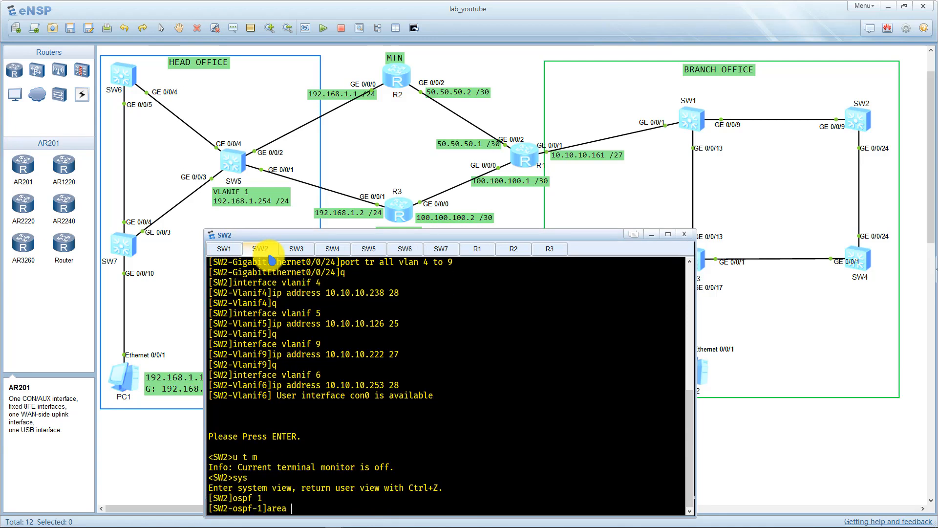
pyautogui.write(' 0')
pyautogui.press('Return')
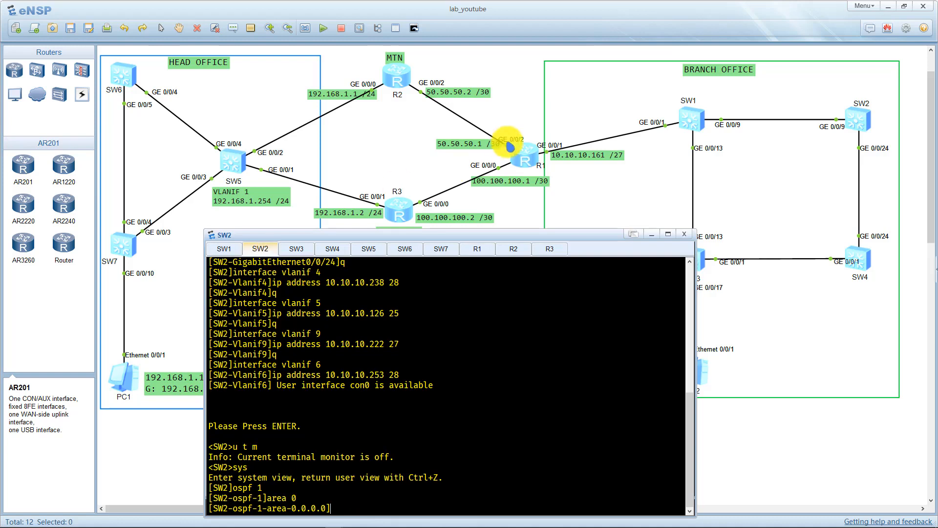
# - Compare R1's branch-side address in the topology with the Engineering VLAN 8 address range in Dep.pdf
pyautogui.click(583, 187)
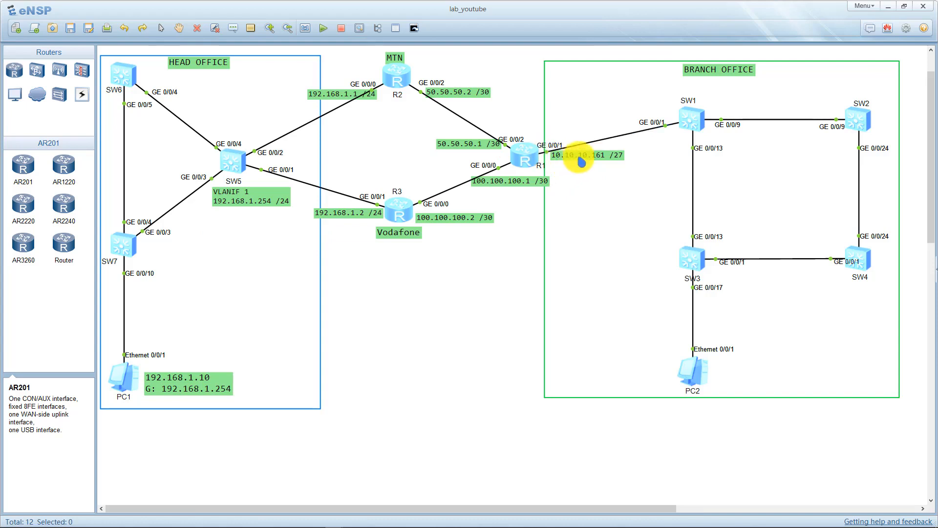
pyautogui.hotkey('alt', 'Tab')
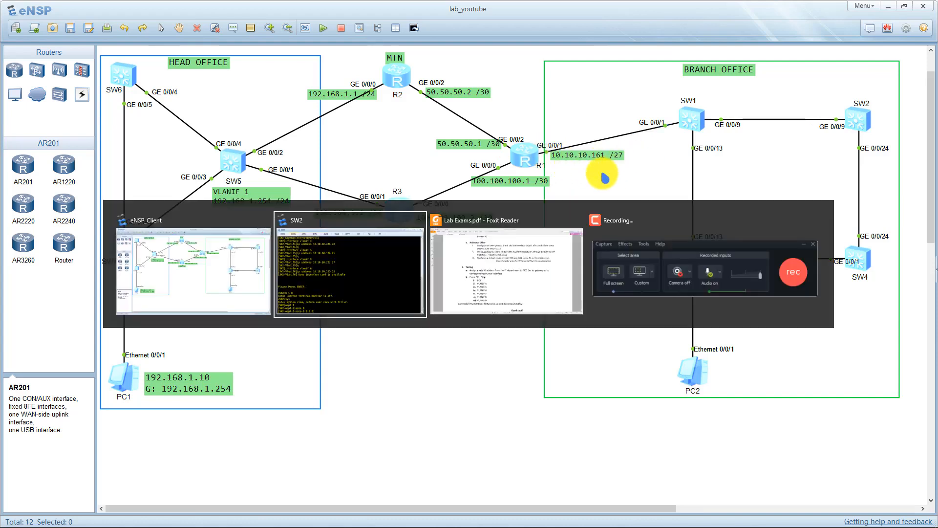
pyautogui.click(434, 252)
pyautogui.click(201, 35)
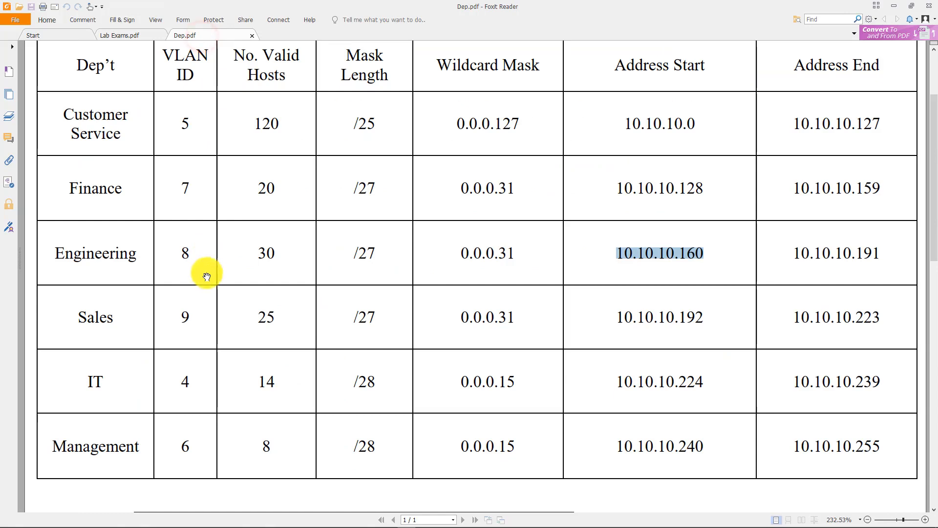
pyautogui.click(178, 252)
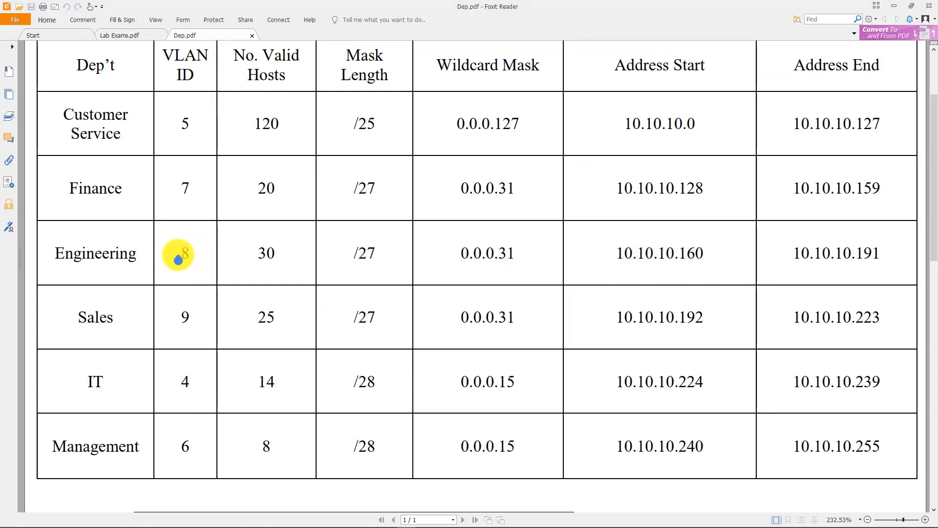
pyautogui.click(876, 255)
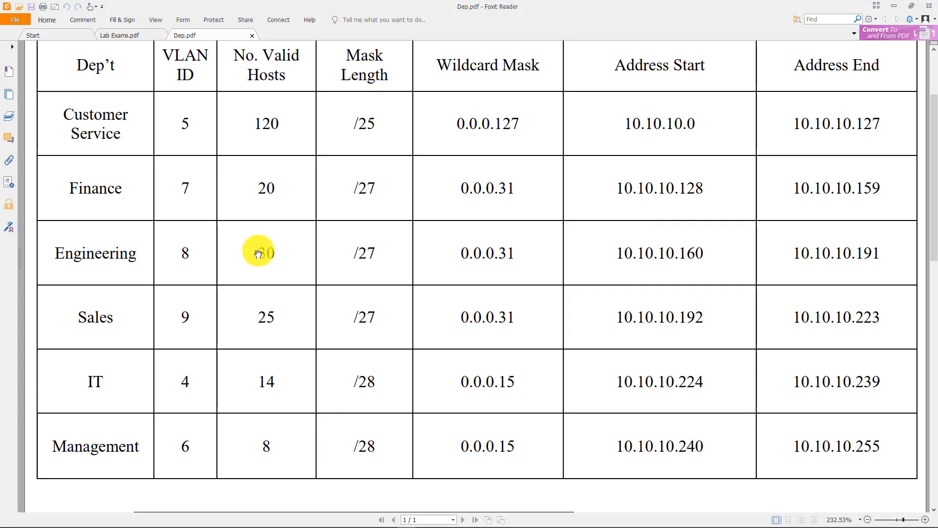
# - Reread the At Branch Office OSPF task in Lab Exams.pdf
pyautogui.hotkey('alt', 'Tab')
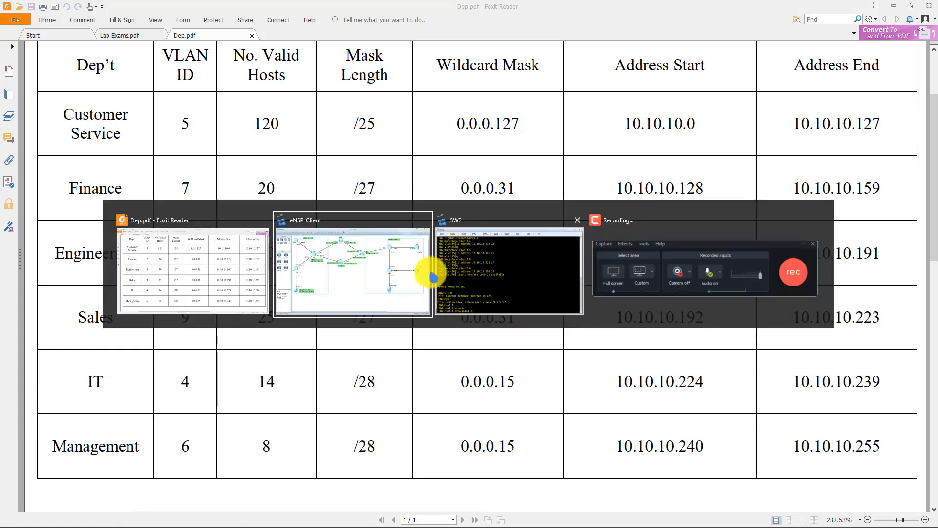
pyautogui.click(206, 278)
pyautogui.click(113, 35)
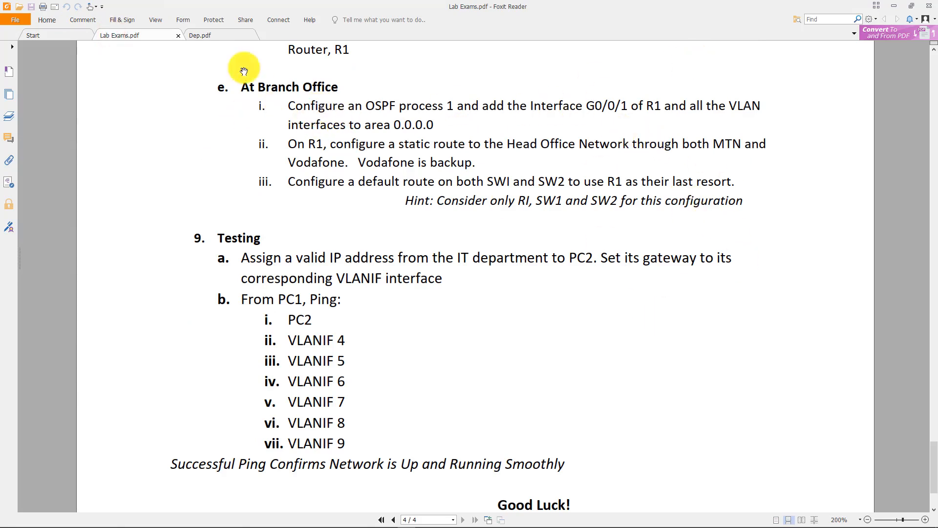
# - Review the start addresses of each department's subnet and the VLANIF address table in Dep.pdf
pyautogui.click(200, 35)
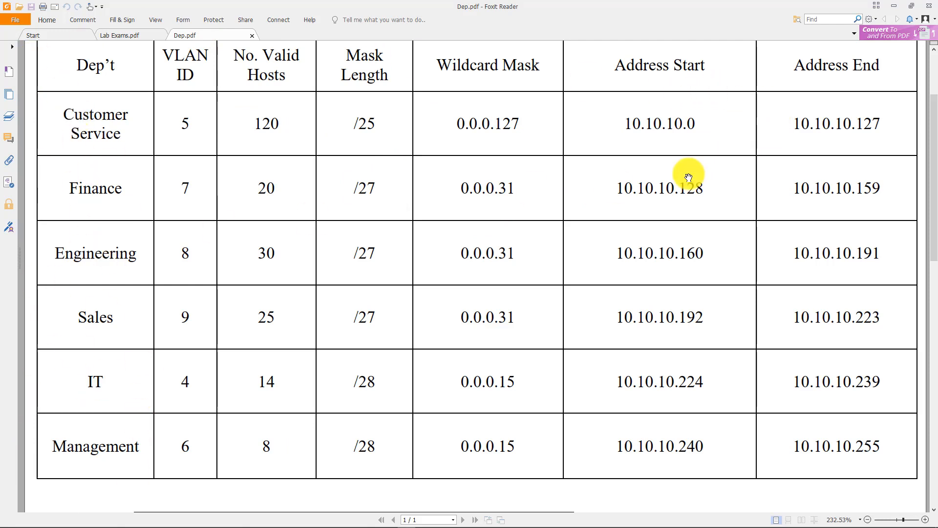
pyautogui.scroll(-6, 689, 243)
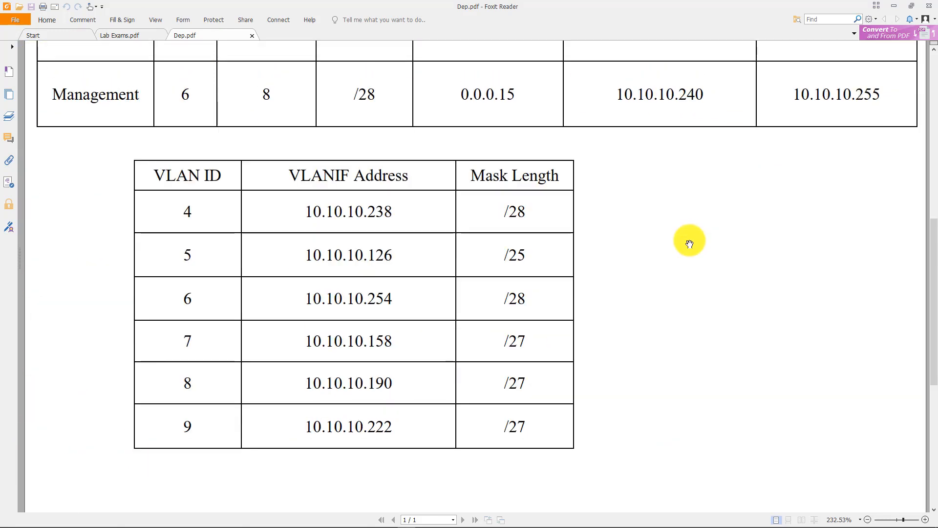
pyautogui.scroll(8, 690, 243)
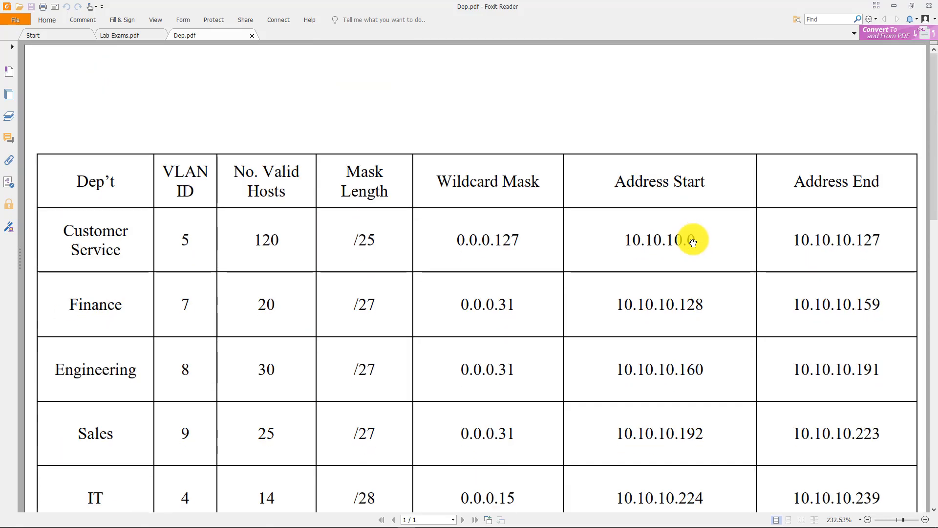
pyautogui.scroll(-2, 689, 243)
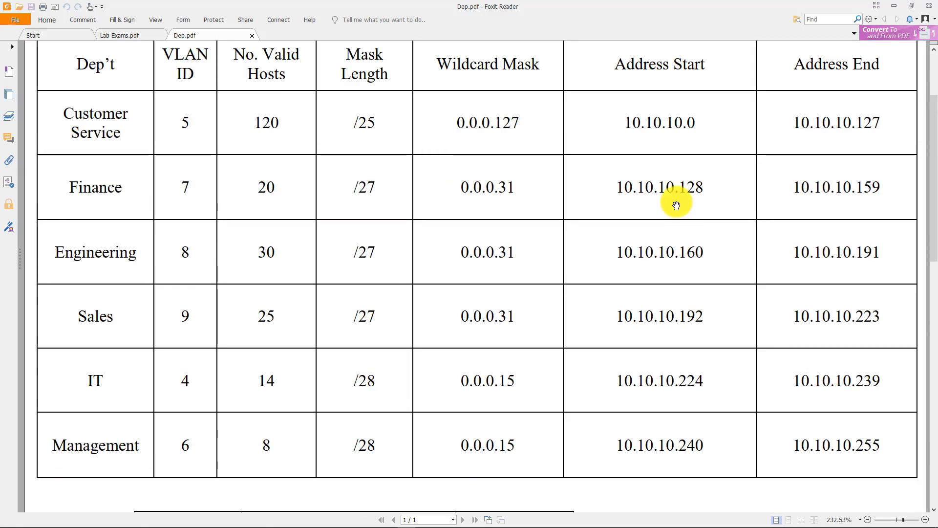
pyautogui.click(658, 119)
pyautogui.click(676, 189)
pyautogui.click(693, 261)
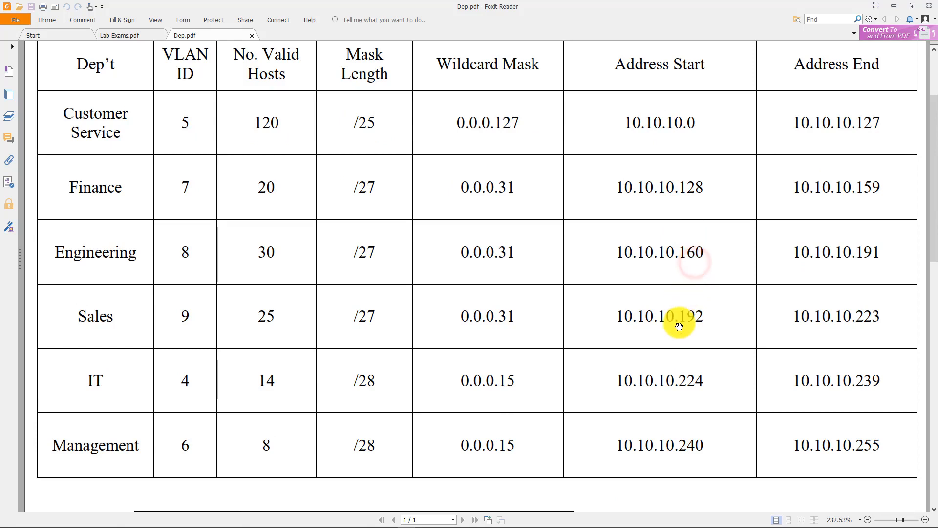
pyautogui.click(676, 320)
pyautogui.click(670, 373)
# - Switch to the R1 console in eNSP, narrow its window, and place it beside the address columns of Dep.pdf
pyautogui.hotkey('alt', 'Tab')
pyautogui.hotkey('alt', 'Tab')
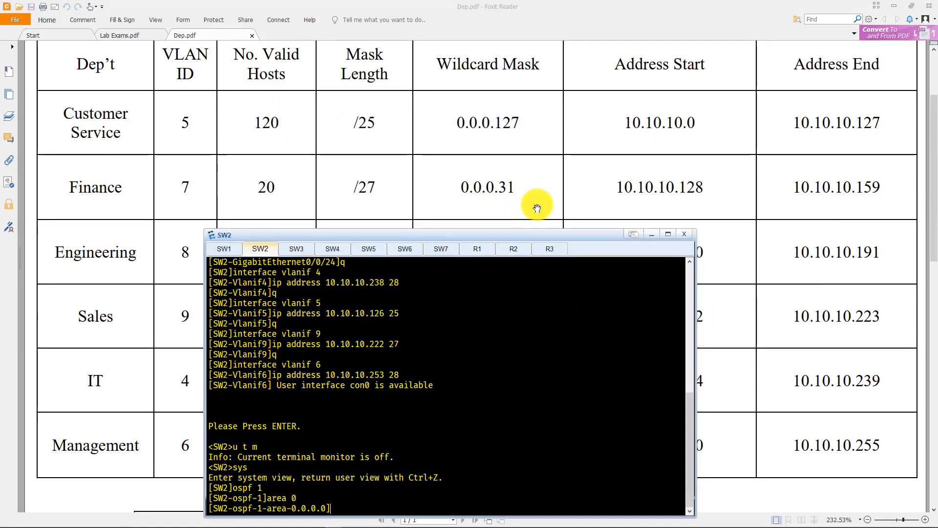
pyautogui.moveTo(513, 235); pyautogui.dragTo(342, 173)
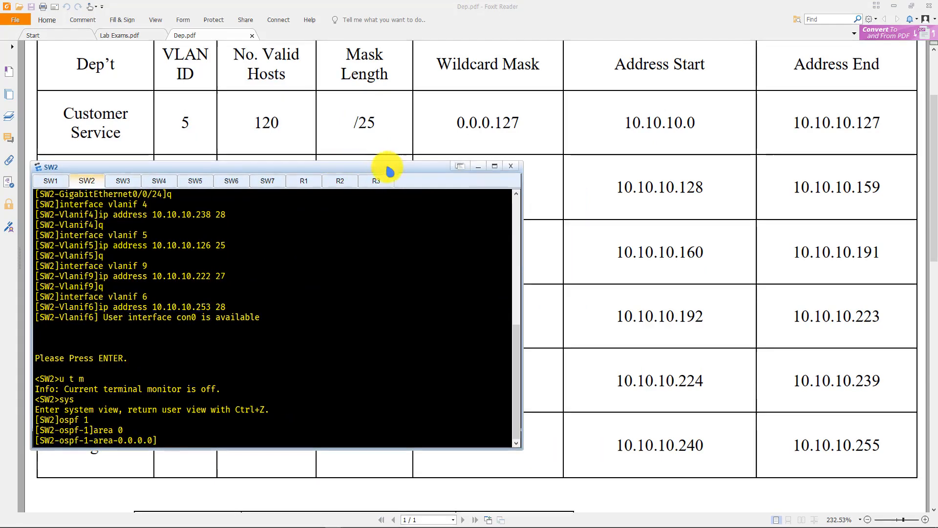
pyautogui.click(303, 181)
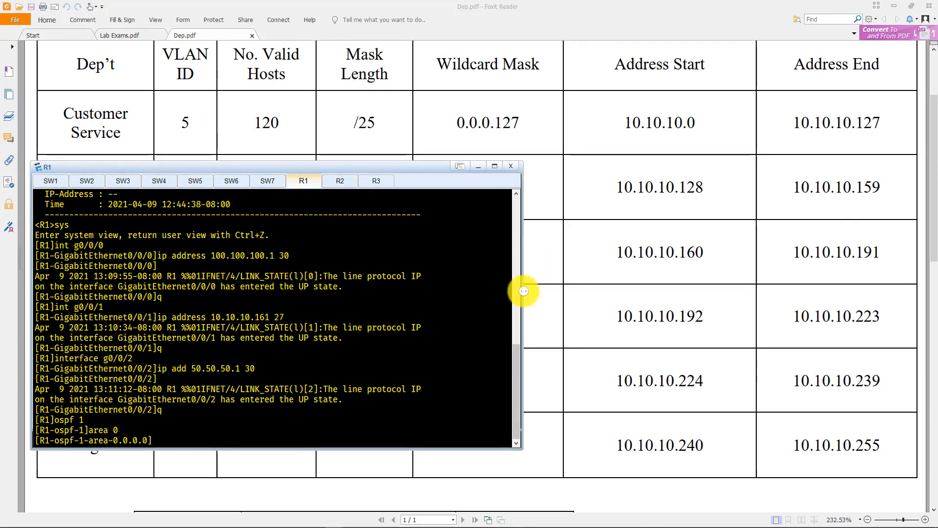
pyautogui.moveTo(516, 296); pyautogui.dragTo(516, 296)
pyautogui.click(802, 274)
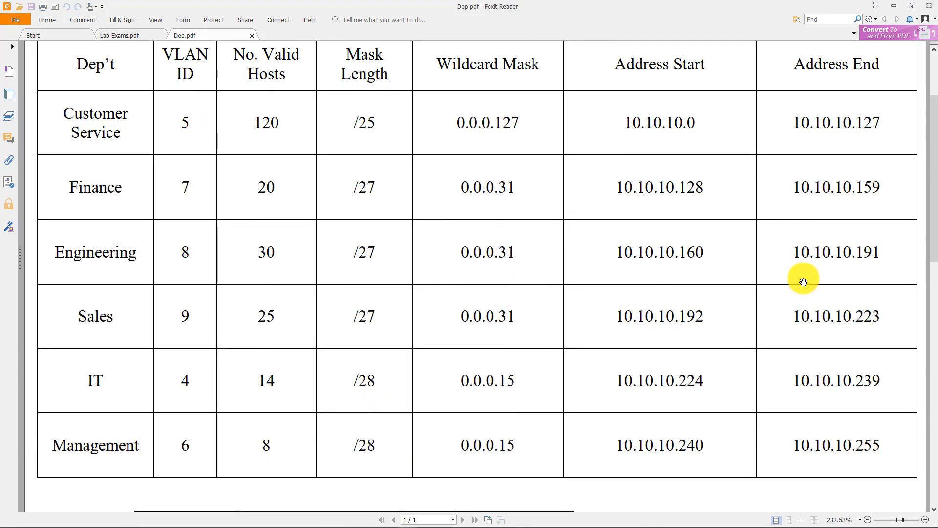
pyautogui.scroll(-1, 804, 282)
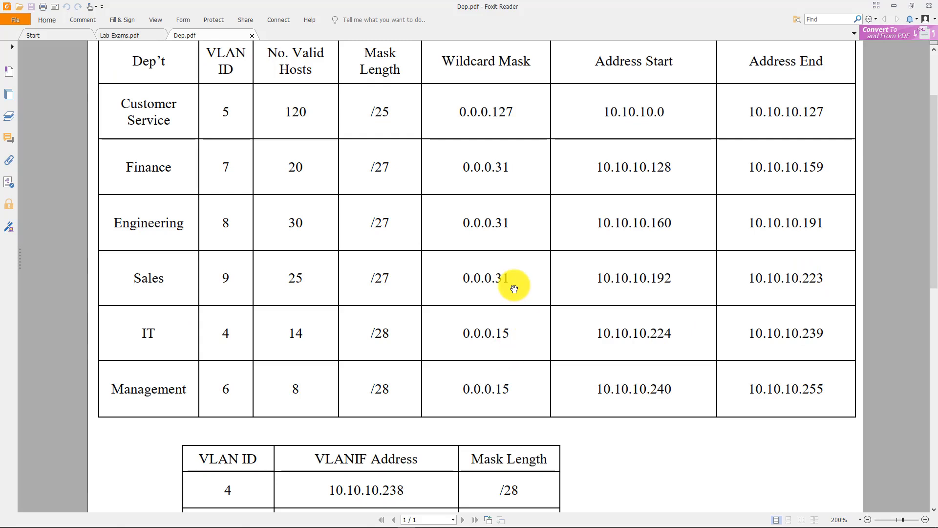
pyautogui.hotkey('alt', 'Tab')
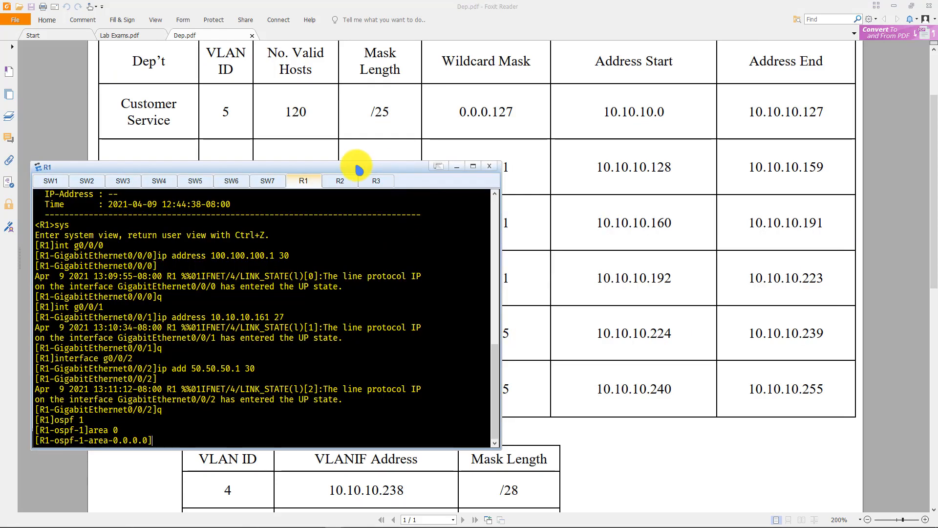
pyautogui.moveTo(360, 169); pyautogui.dragTo(315, 137)
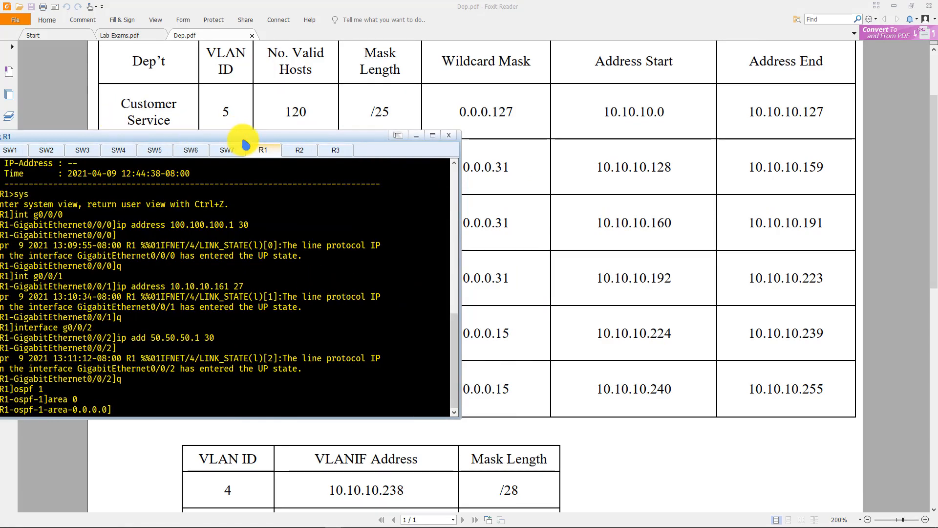
pyautogui.moveTo(247, 140); pyautogui.dragTo(255, 141)
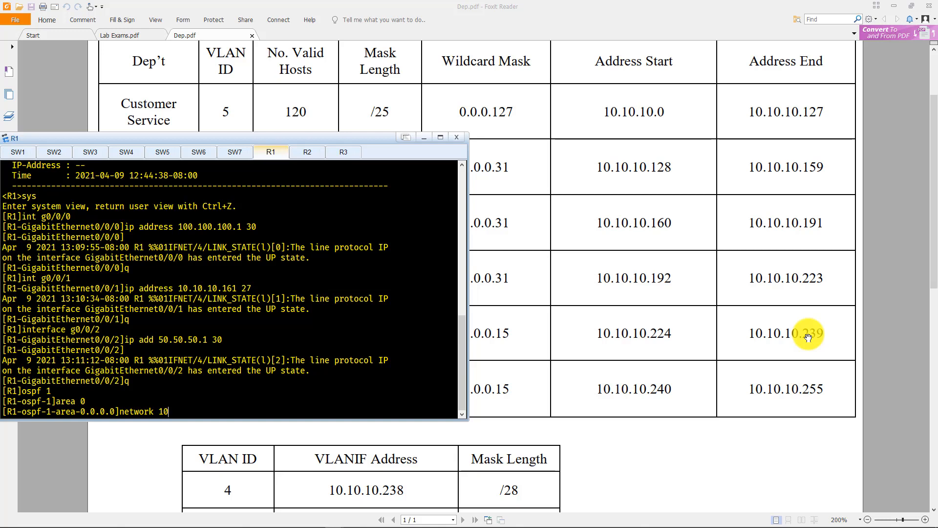
# - On R1, advertise the Customer Service network 10.10.10.0 with wildcard 0.0.0.127 in OSPF area 0
pyautogui.write('.10.10')
pyautogui.write('.0')
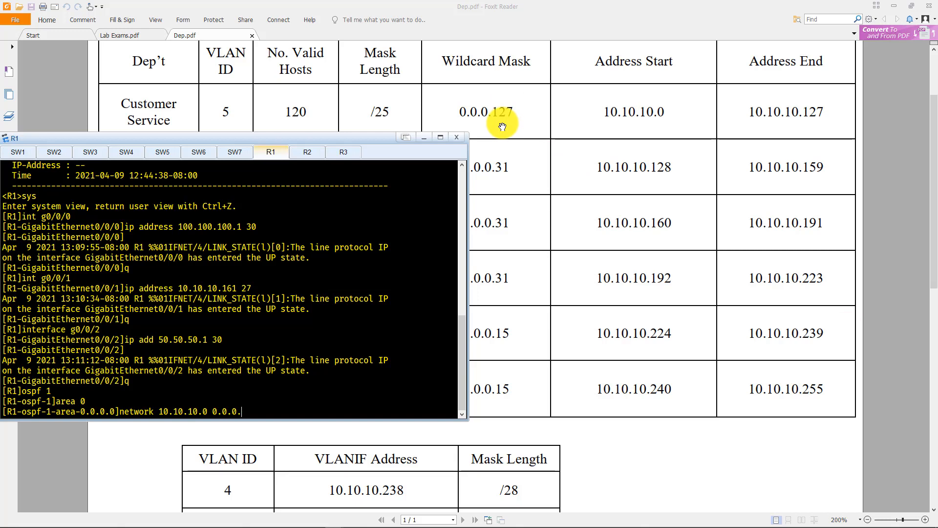
pyautogui.write(' 0.0.0.127')
pyautogui.press('Return')
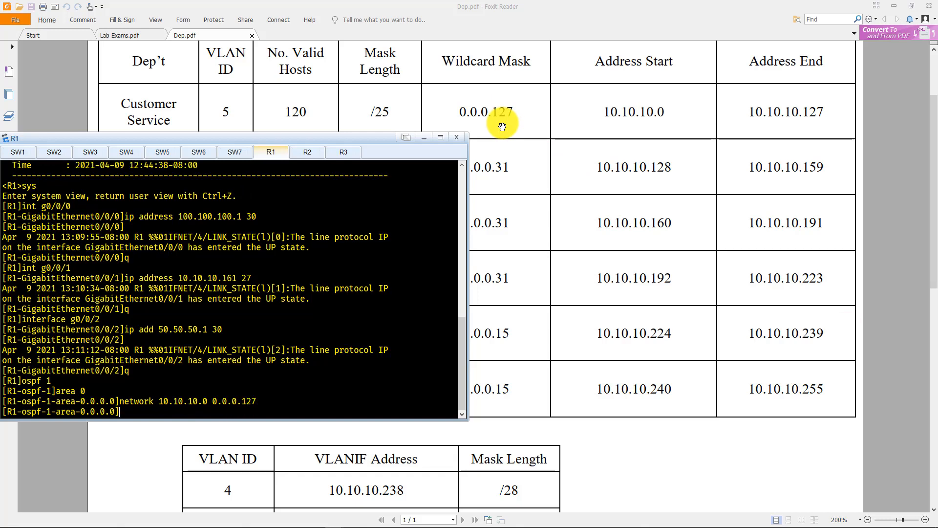
# - On R1, advertise networks 10.10.10.128, 10.10.10.160 and 10.10.10.192 in OSPF area 0 with wildcard 0.0.0.31
pyautogui.write('network 10.10.10.')
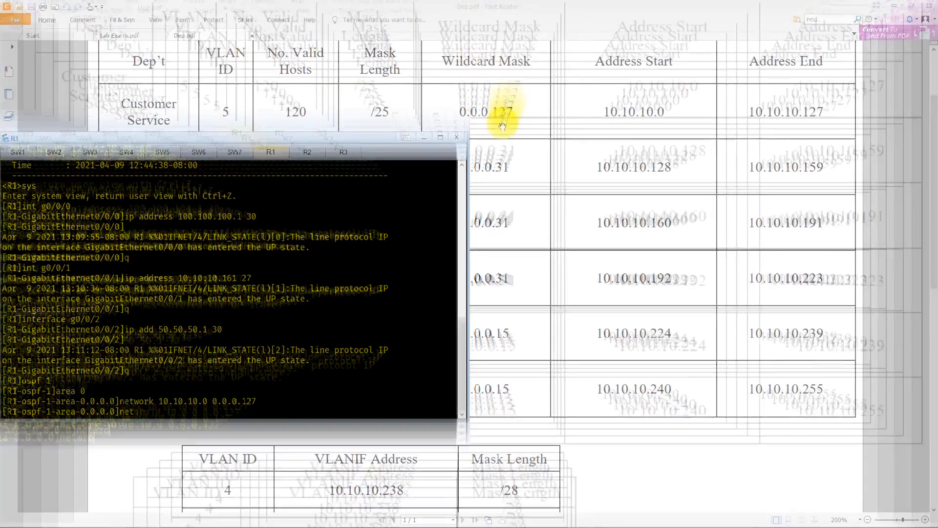
pyautogui.write('128 ')
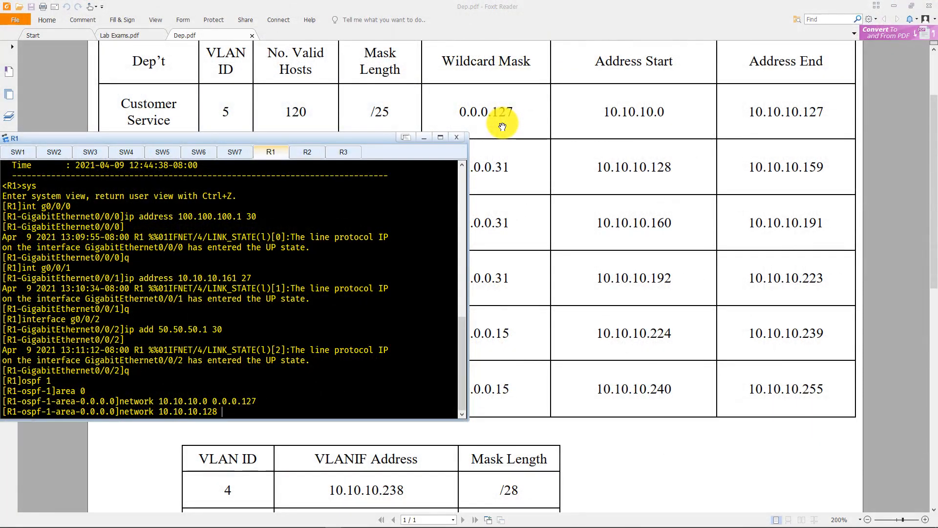
pyautogui.write('0.0.0.31')
pyautogui.press('Return')
pyautogui.write('network 10.10.10.160 0.0.0.31')
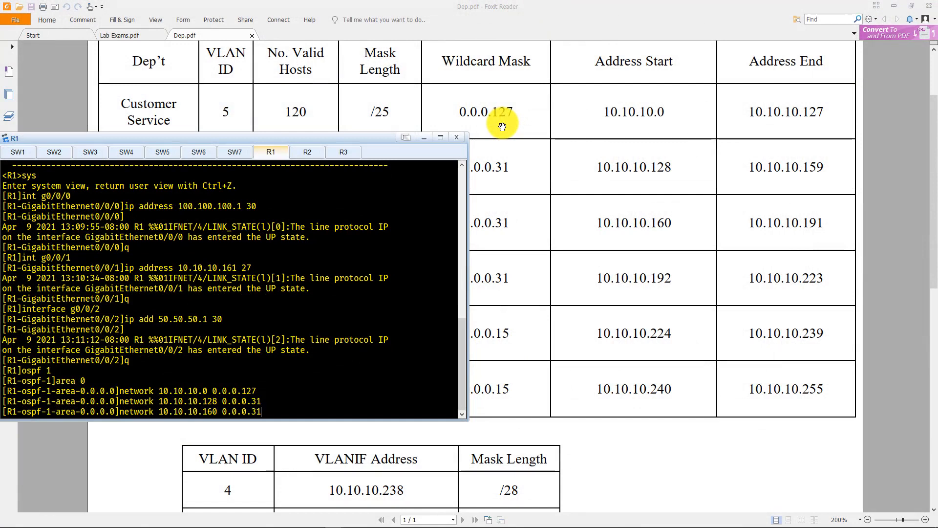
pyautogui.press('Return')
pyautogui.write('network 10.10.10.192 0.0')
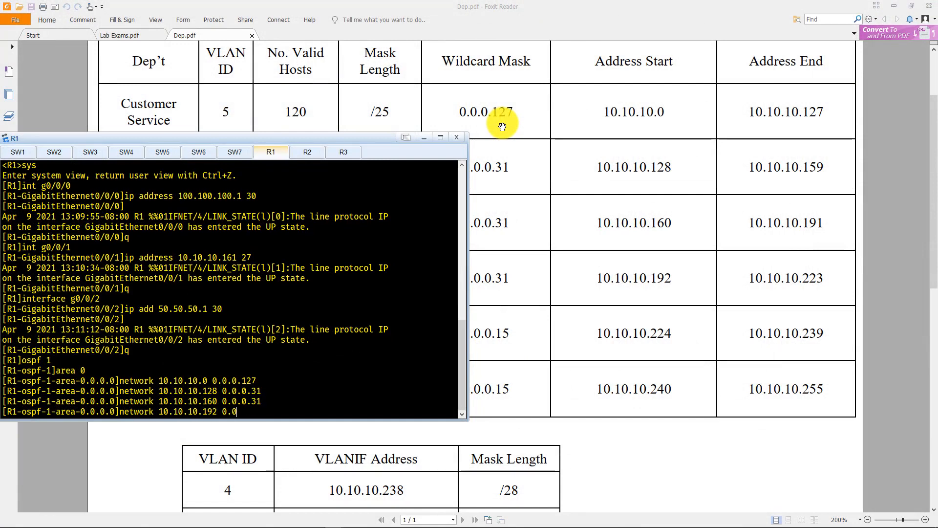
pyautogui.write('.0.31')
pyautogui.press('Return')
# - On R1, advertise the IT and Management networks 10.10.10.224 and 10.10.10.240 in OSPF area 0 with wildcard 0.0.0.15
pyautogui.write('network 10.10.10.2')
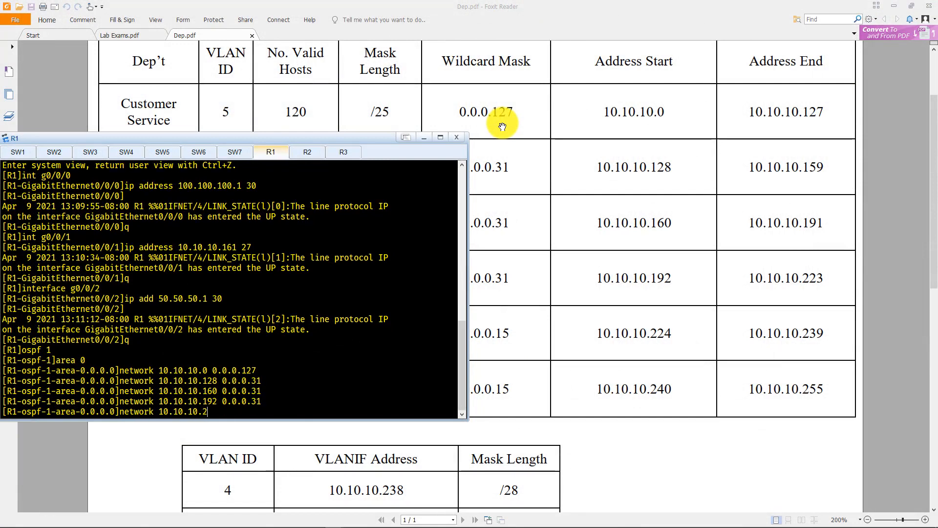
pyautogui.write('24 0.0.0.15')
pyautogui.press('Return')
pyautogui.write('network 10.10.10.240 0.0.0.')
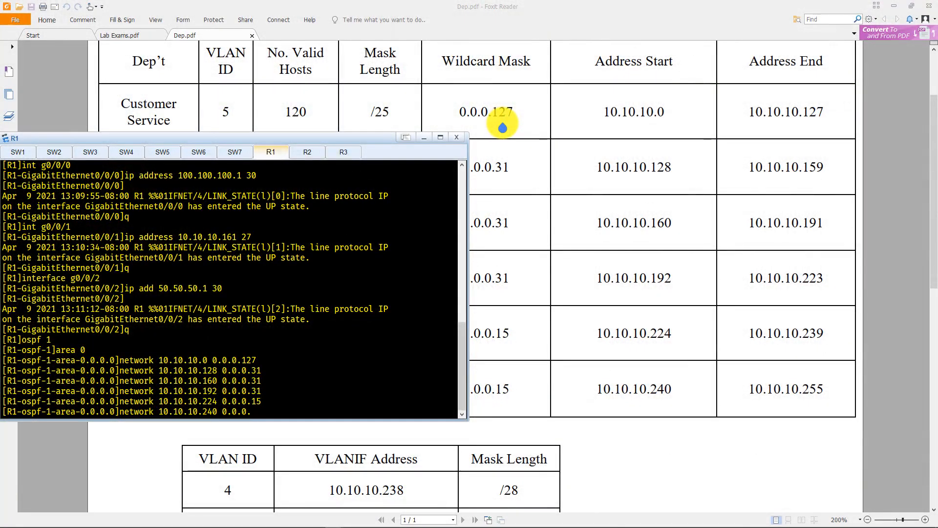
pyautogui.write('15')
pyautogui.press('Return')
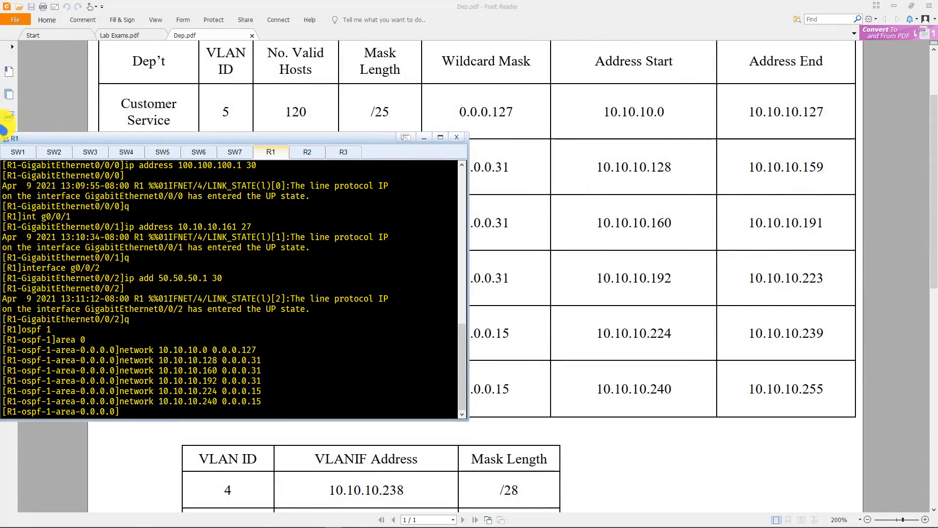
# - On SW1, advertise 10.10.10.0 with wildcard 0.0.0.127 and 10.10.10.128 with wildcard 0.0.0.31 in OSPF area 0
pyautogui.click(12, 151)
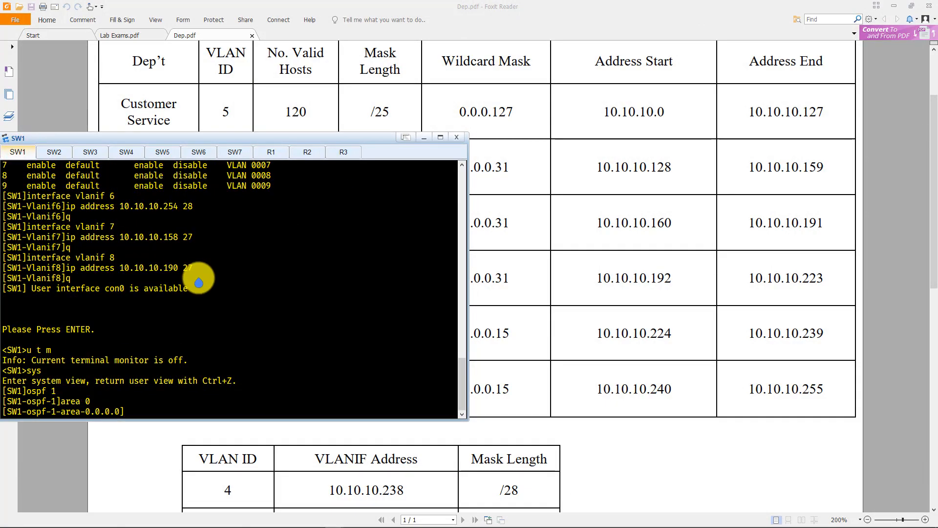
pyautogui.write('network 10.10.10.0 0.0.0.127')
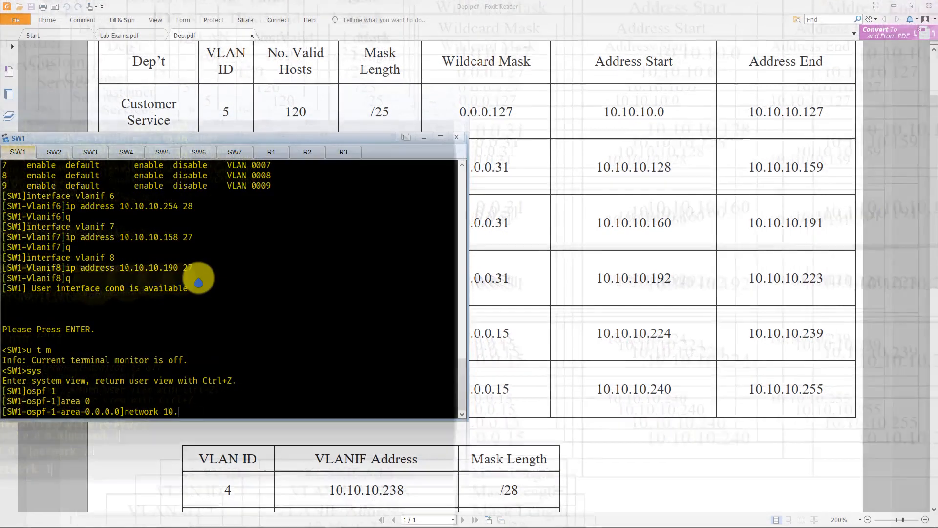
pyautogui.press('Return')
pyautogui.write('network 10.10.10.128 0.0.0.31')
pyautogui.press('Return')
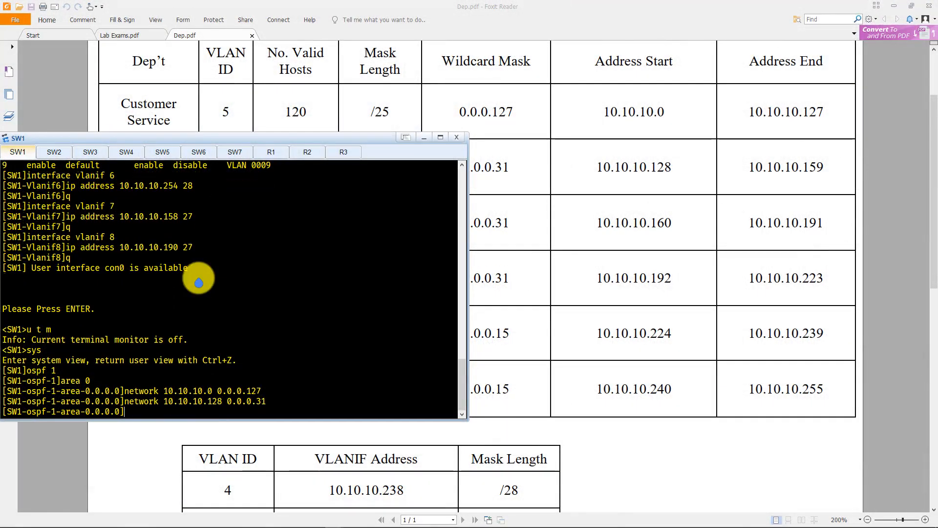
# - On SW1, advertise the Engineering and Sales networks 10.10.10.160 and 10.10.10.192 in OSPF area 0 with wildcard 0.0.0.31
pyautogui.write('network 10.10.10.160 0.0.0.31')
pyautogui.press('Return')
pyautogui.write('network 10.10.10.192 0.0.0')
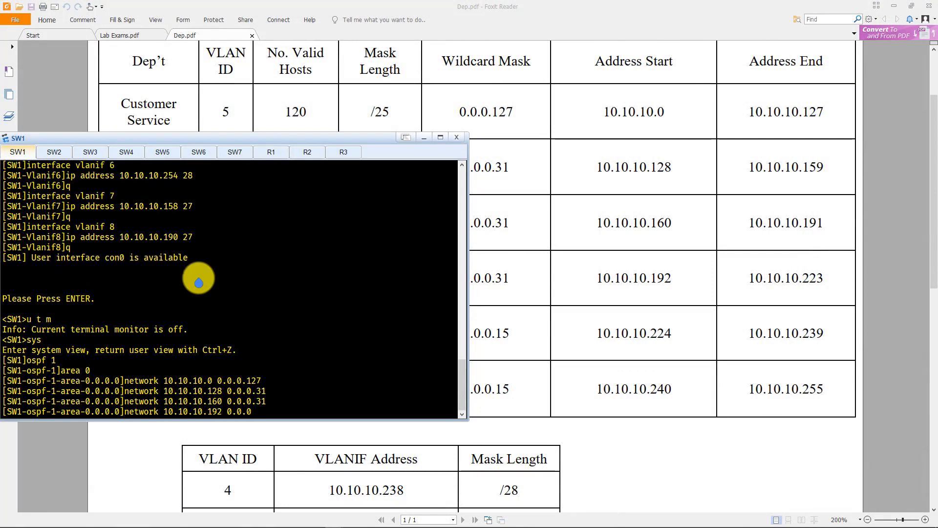
pyautogui.write('.31')
pyautogui.press('Return')
pyautogui.write('network 10.10.10.192 0.0.0.31')
pyautogui.press('Return')
# - On SW1, advertise the IT and Management networks 10.10.10.224 and 10.10.10.240 in OSPF area 0 with wildcard 0.0.0.15
pyautogui.write('network 10.10.10.224 0.0')
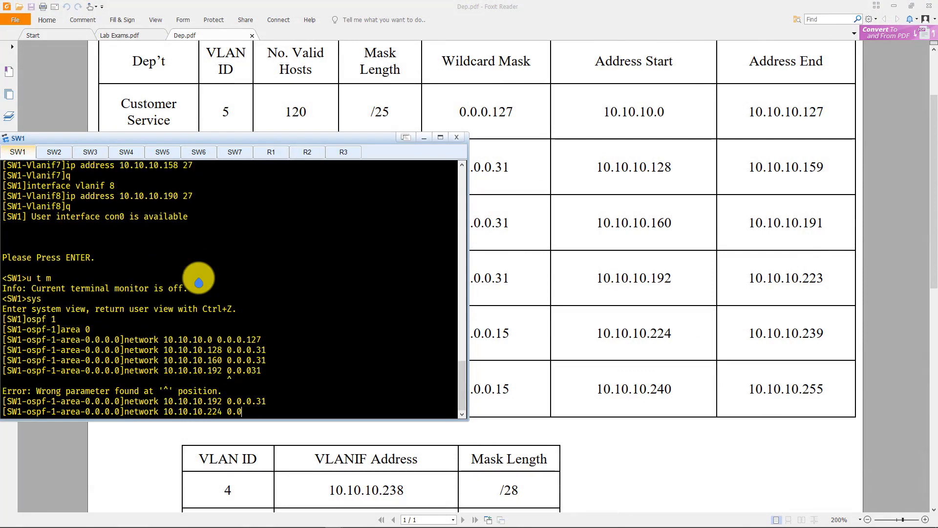
pyautogui.write('.0.15')
pyautogui.press('Return')
pyautogui.write('network 10.10.10.240 0.0.015')
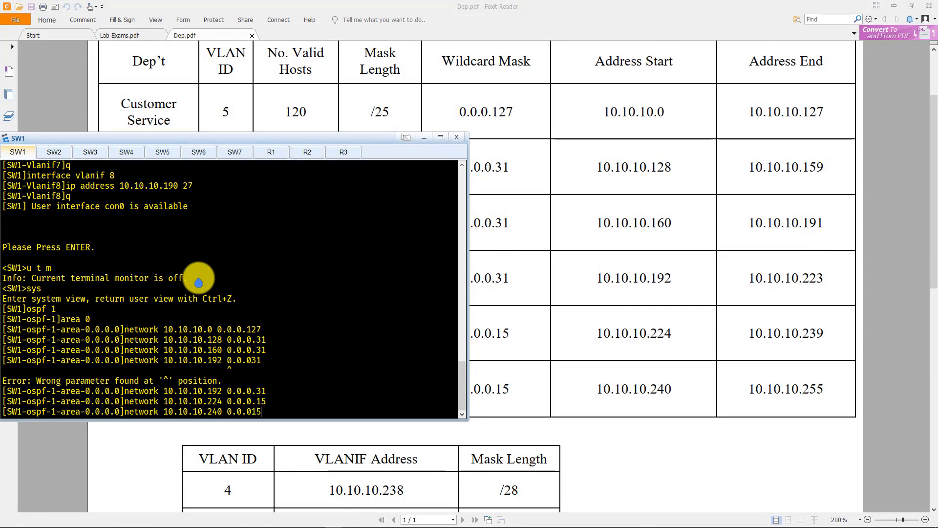
pyautogui.press('Return')
# - On SW2, advertise 10.10.10.0 with wildcard 0.0.0.127 and 10.10.10.128 with wildcard 0.0.0.31 in OSPF area 0
pyautogui.click(53, 151)
pyautogui.write('10.10.10.0 0.0.0127')
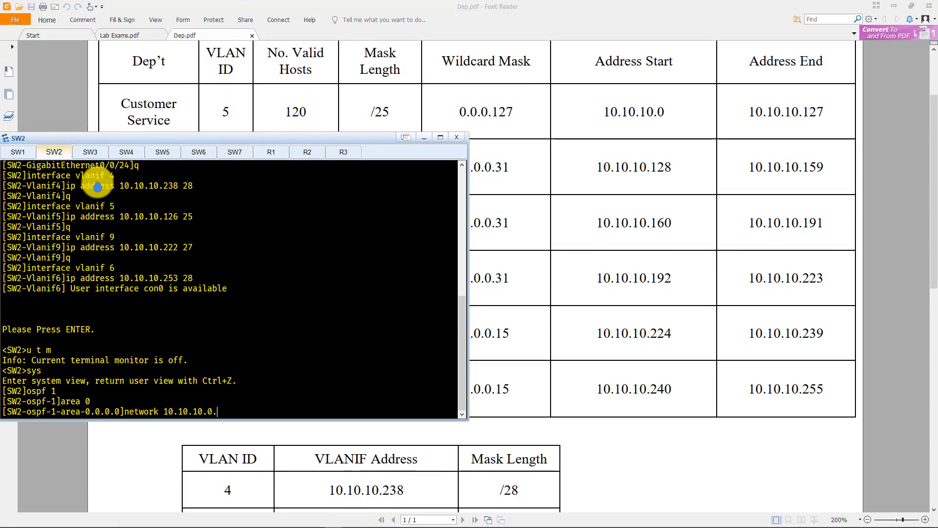
pyautogui.press('Return')
pyautogui.write('network 10.10.10.128 0.0.0.31')
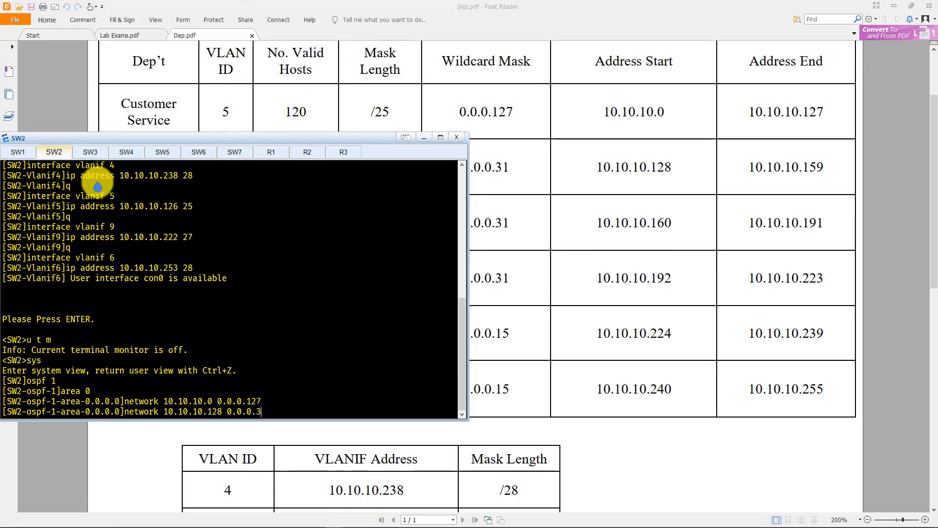
pyautogui.press('Return')
# - On SW2, advertise networks 10.10.10.160 and 10.10.10.192 in OSPF area 0 with wildcard 0.0.0.31
pyautogui.write('network 10.10.10.160 0.0.0.31')
pyautogui.press('Return')
pyautogui.write('network 10.10.10.192 0.0.0.31')
pyautogui.press('Return')
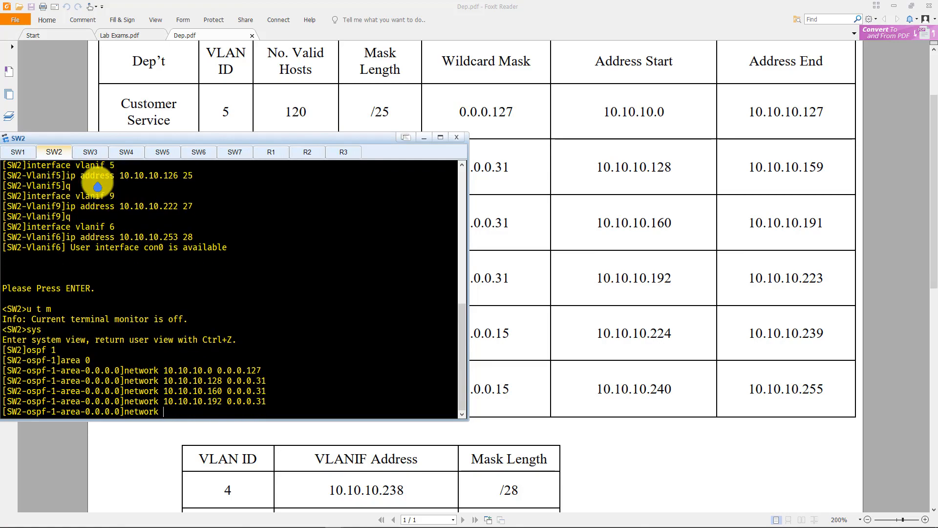
# - On SW2, advertise networks 10.10.10.224 and 10.10.10.240 in OSPF area 0 with wildcard 0.0.0.31
pyautogui.write('network 10.10.10.224 0.0.0.31')
pyautogui.press('Return')
pyautogui.write('netoork 10.10.10.240 0.0.')
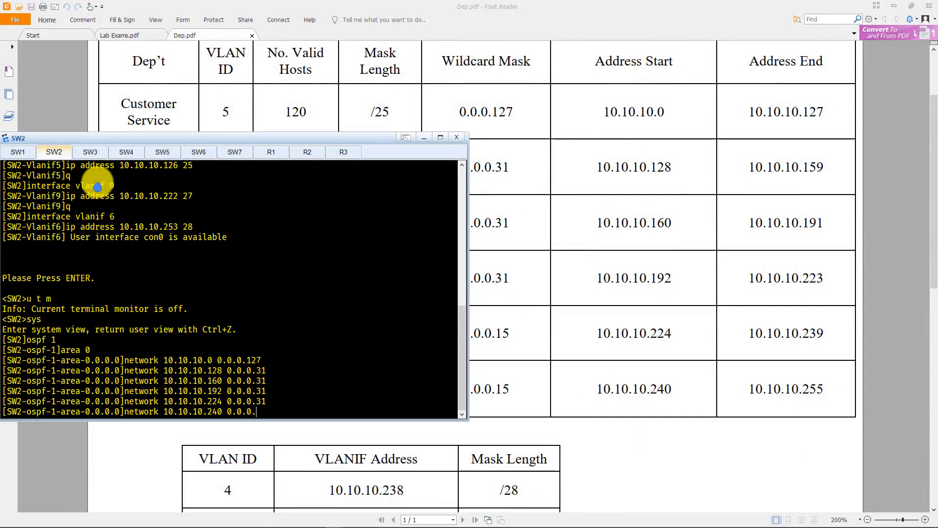
pyautogui.write('0.31')
pyautogui.press('Return')
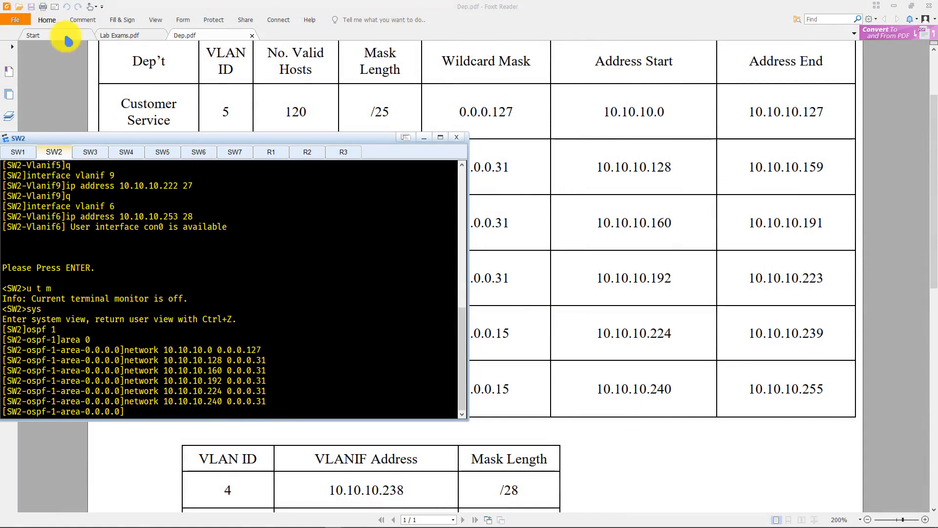
# - Check the branch office static route task in Lab Exams.pdf and bring up R1's console over the eNSP topology, keeping R1's link addresses in view
pyautogui.click(131, 34)
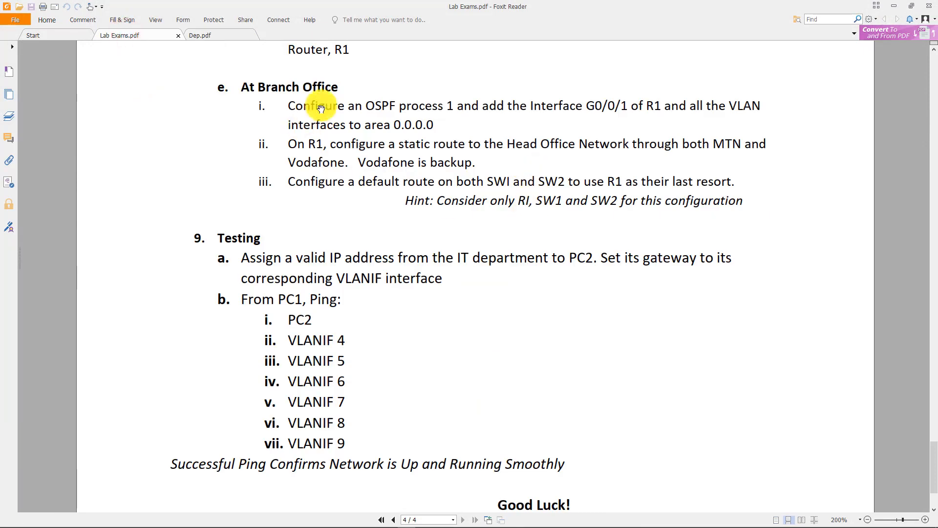
pyautogui.moveTo(288, 144); pyautogui.dragTo(513, 166)
pyautogui.hotkey('alt', 'Tab')
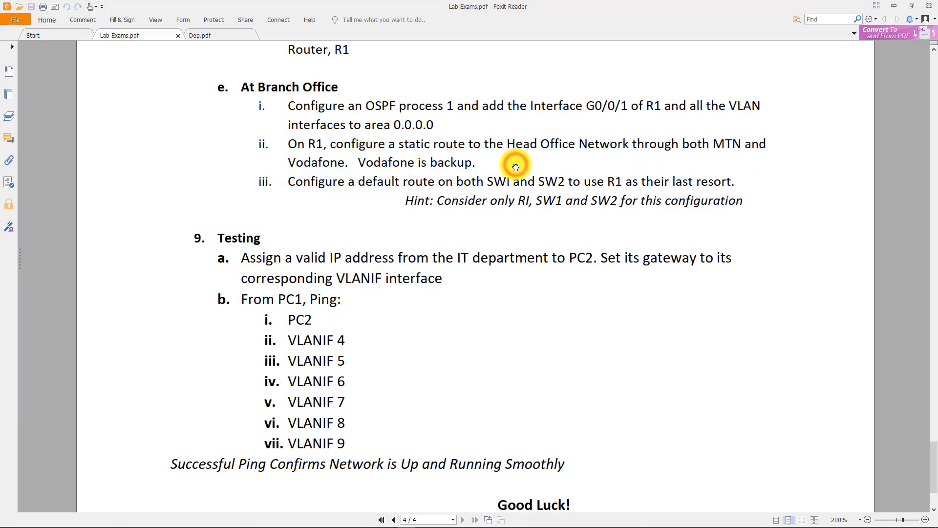
pyautogui.hotkey('alt', 'Tab')
pyautogui.hotkey('alt', 'Tab')
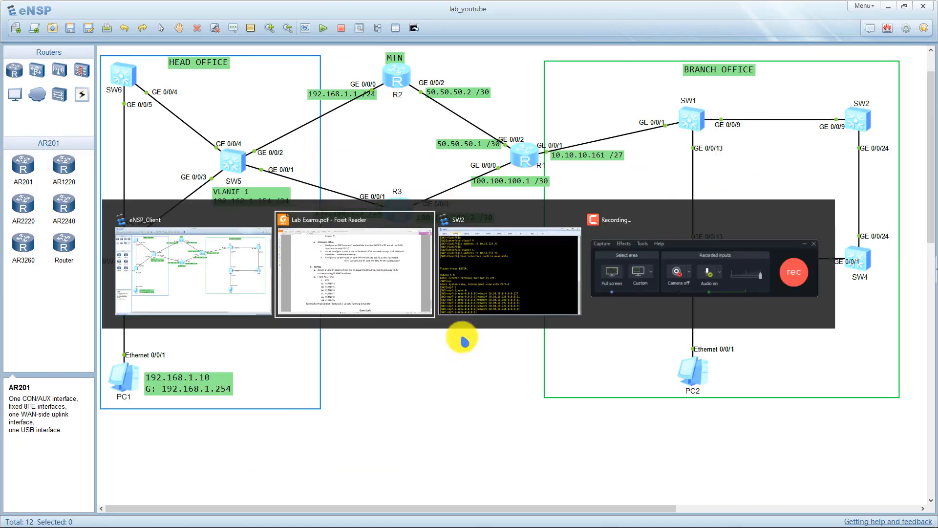
pyautogui.click(496, 281)
pyautogui.moveTo(336, 137); pyautogui.dragTo(504, 245)
pyautogui.click(451, 253)
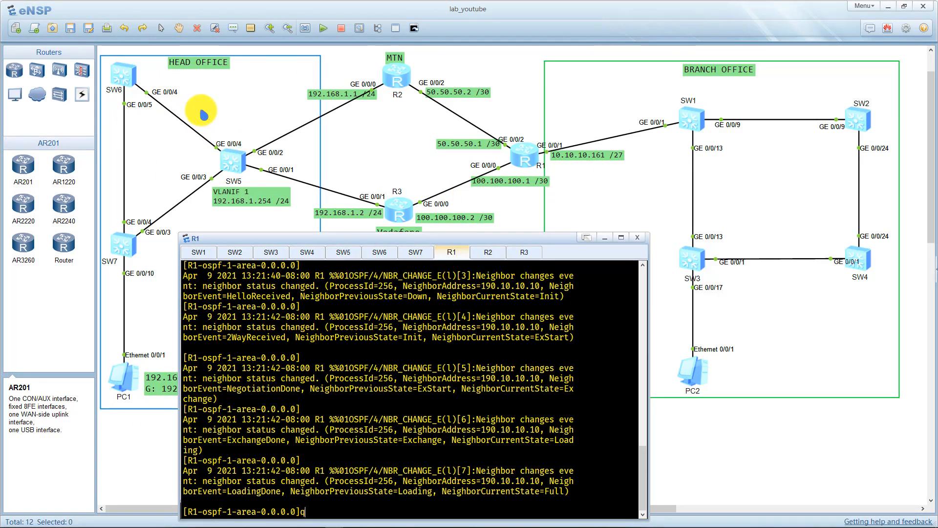
# - On R1, return to the system view and add a static route to 192.168.1.0/24 via MTN next hop 50.50.50.2
pyautogui.write('q')
pyautogui.press('Return')
pyautogui.write('q')
pyautogui.press('Return')
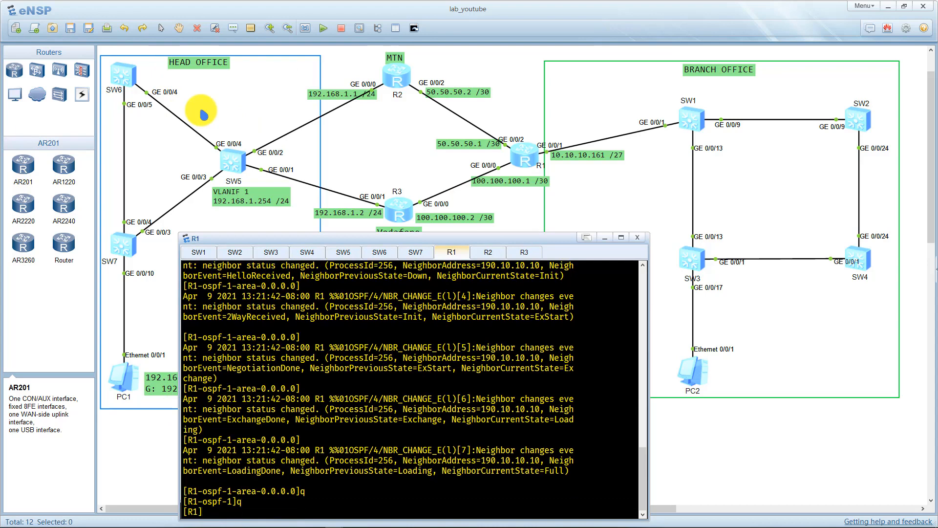
pyautogui.write('ip')
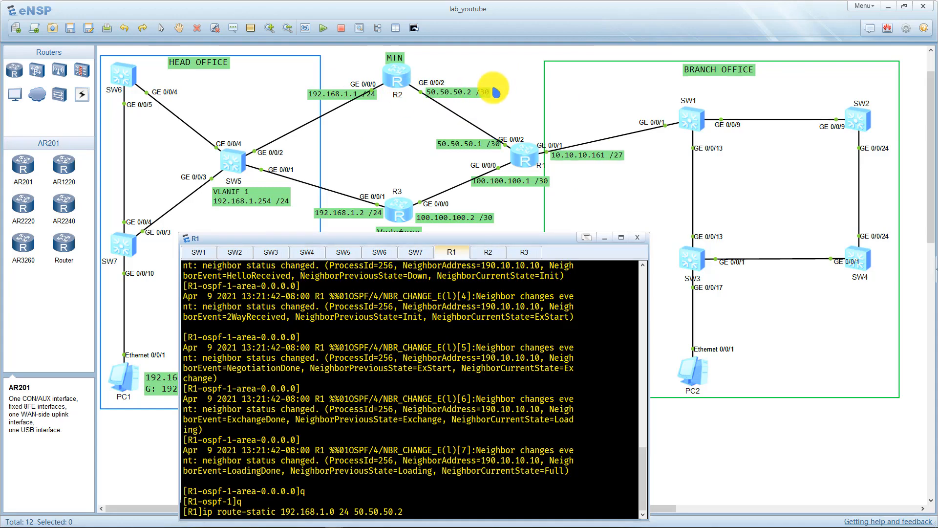
pyautogui.press('Return')
# - On R1, add a backup static route to 192.168.1.0/24 via Vodafone next hop 100.100.100.2 with preference 80
pyautogui.press('Up')
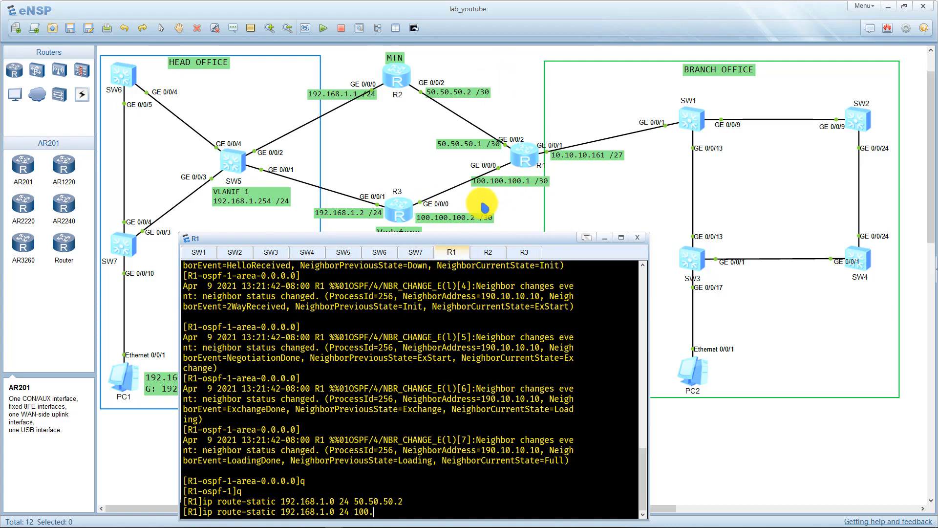
pyautogui.write('100.100.100.2 preference 80')
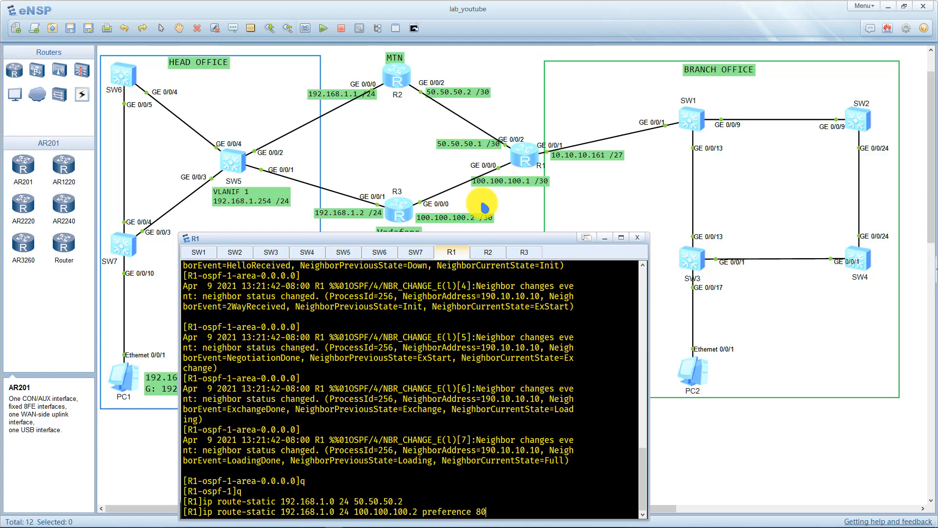
pyautogui.press('Return')
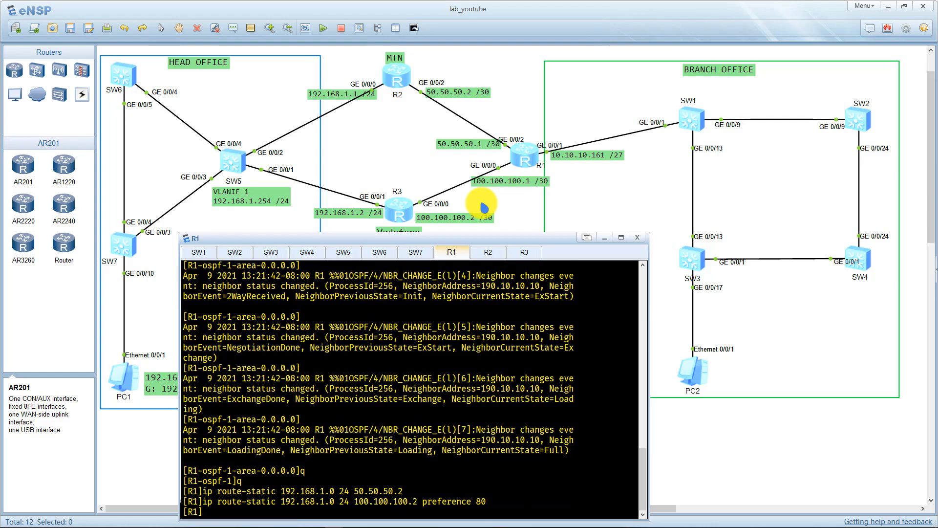
# - Check the default route task in Lab Exams.pdf and return SW1 from the OSPF area view to its system view
pyautogui.hotkey('alt', 'Tab')
pyautogui.hotkey('alt', 'Tab')
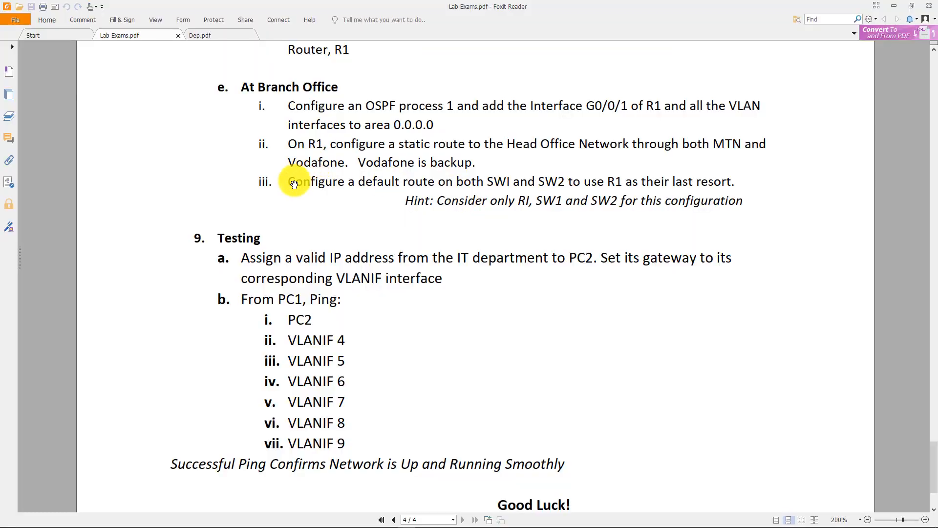
pyautogui.scroll(1, 313, 184)
pyautogui.scroll(-1, 362, 181)
pyautogui.scroll(-3, 383, 178)
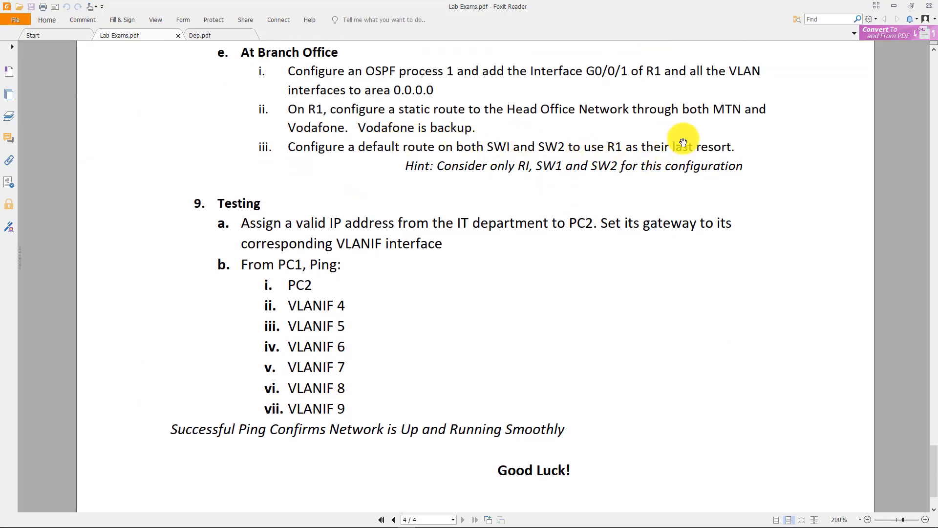
pyautogui.hotkey('alt', 'Tab')
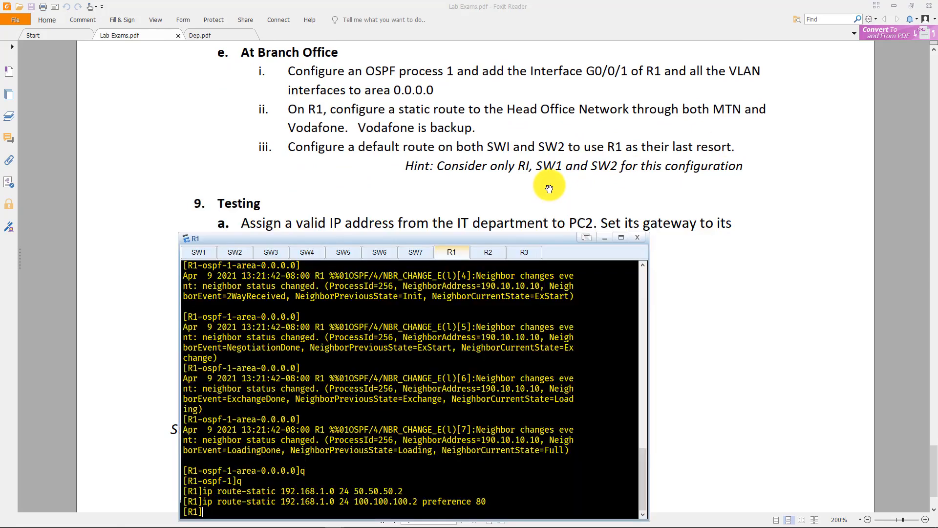
pyautogui.click(201, 252)
pyautogui.write('q')
pyautogui.press('Return')
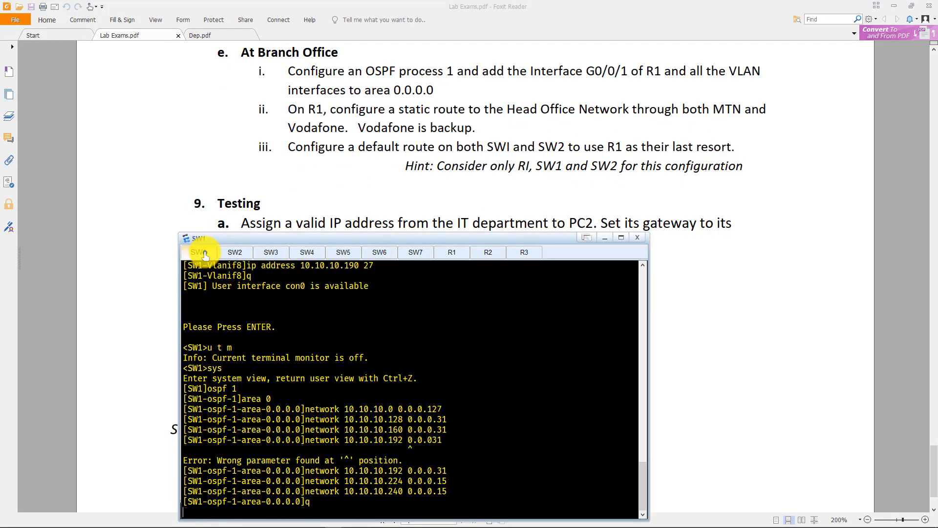
pyautogui.write('q')
pyautogui.press('Return')
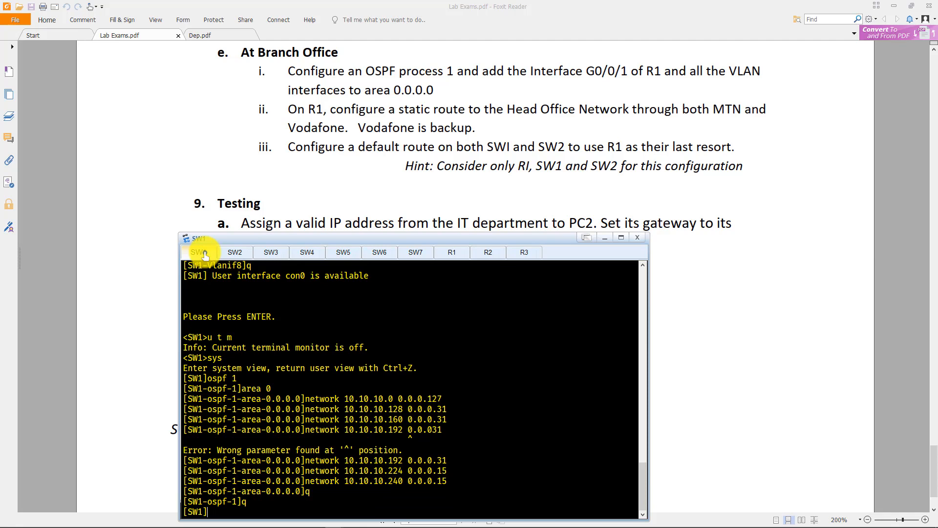
# - On SW1, add a default static route 0.0.0.0 0 pointing to R1's G0/0/1 address 10.10.10.161
pyautogui.write('ip route-static 0.0.00')
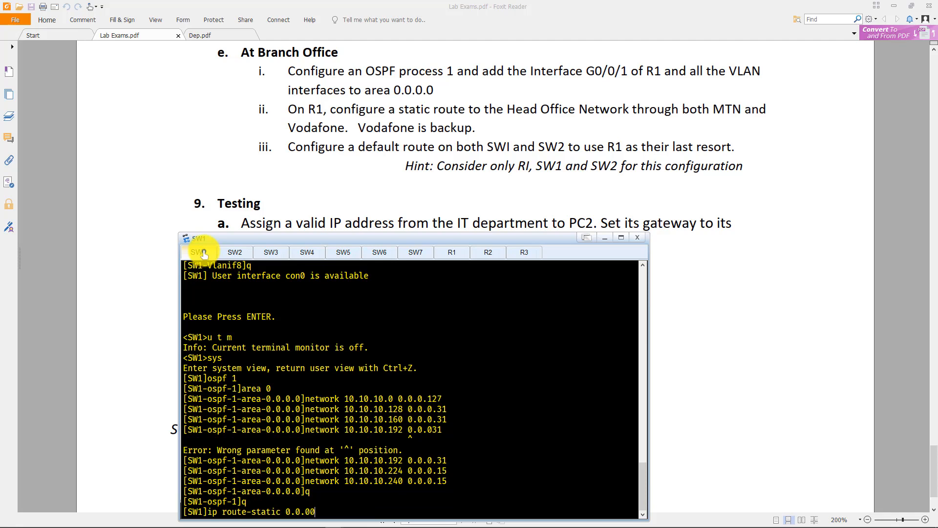
pyautogui.write('.00')
pyautogui.hotkey('alt', 'Tab')
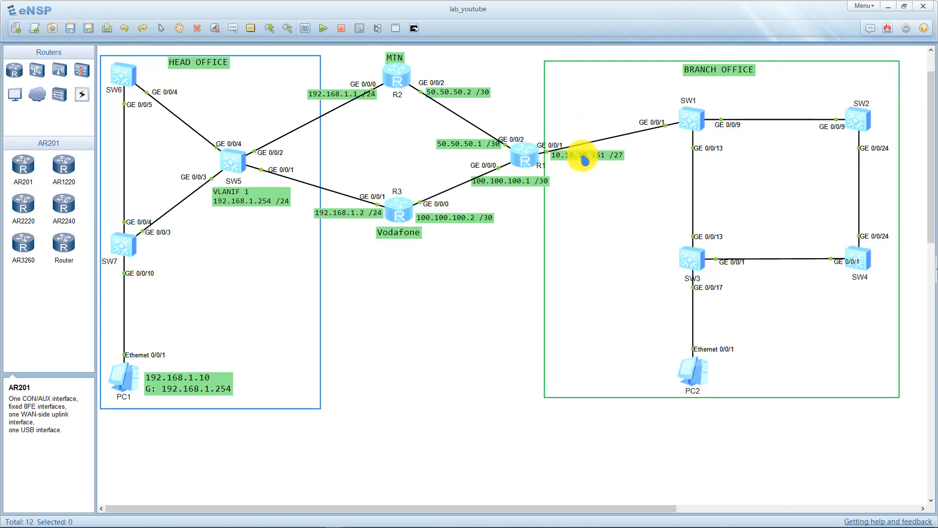
pyautogui.hotkey('alt', 'Tab')
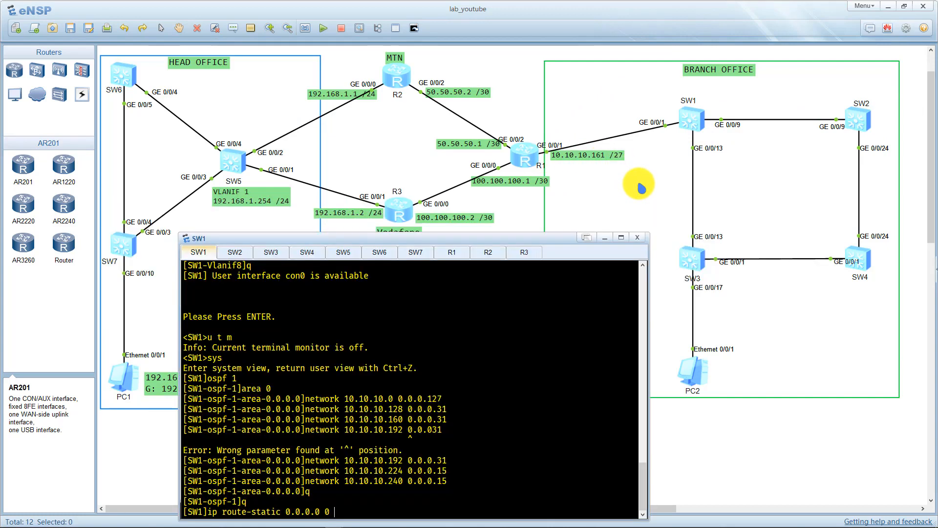
pyautogui.write('10.10.10.161')
pyautogui.press('Return')
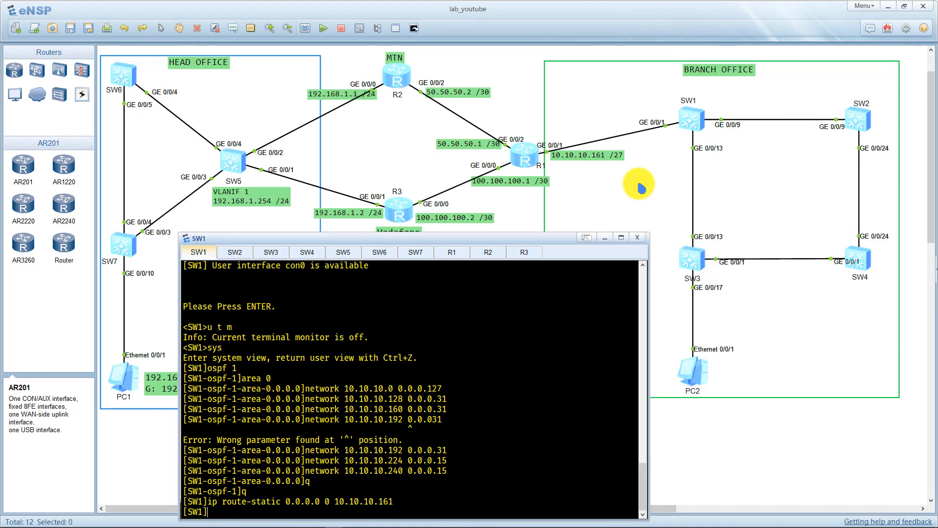
# - On SW2, return to the system view and add a default static route 0.0.0.0 0 via 10.10.10.161
pyautogui.click(233, 254)
pyautogui.write('q')
pyautogui.press('Return')
pyautogui.write('q')
pyautogui.press('Return')
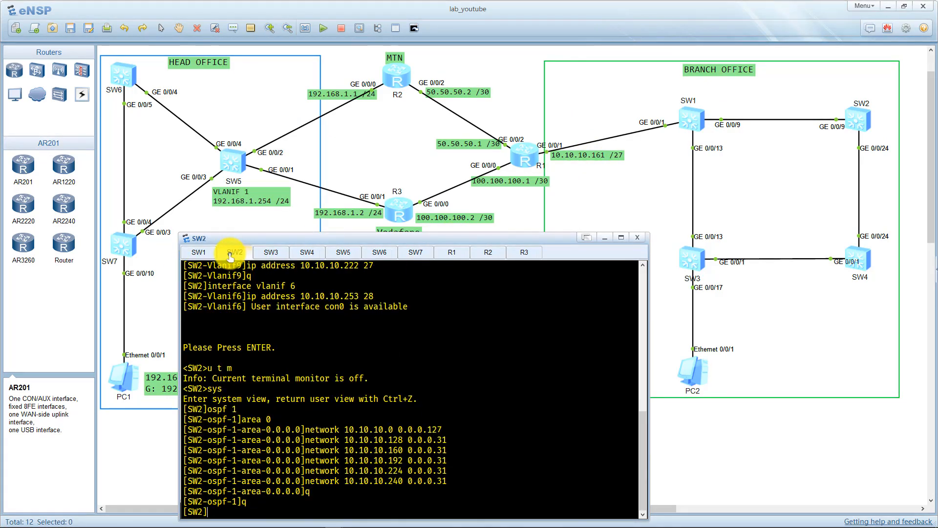
pyautogui.write('ip route-static 0.0.0.')
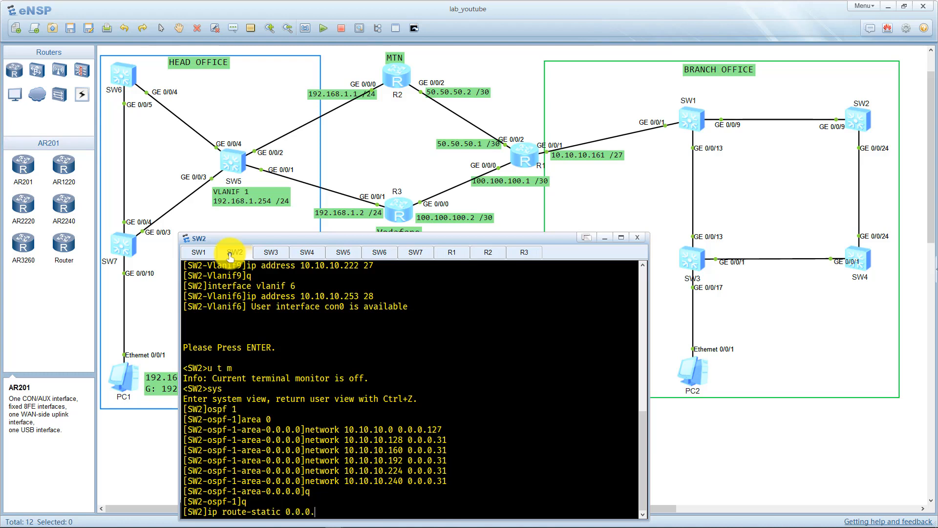
pyautogui.write('0 0 10.10.10.161')
pyautogui.press('Return')
# - Review the Routing section and the Testing tasks for PC2 and the VLANIF pings in Lab Exams.pdf
pyautogui.hotkey('alt', 'Tab')
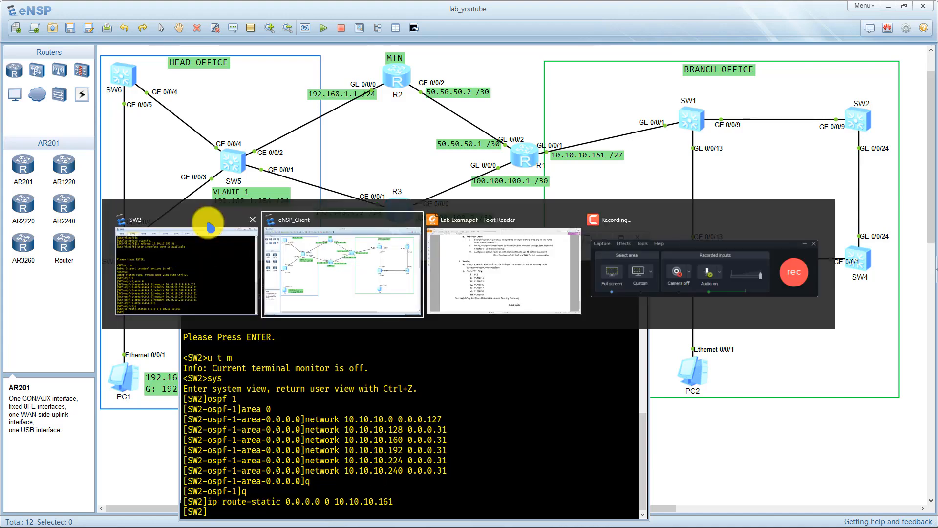
pyautogui.hotkey('alt', 'Tab')
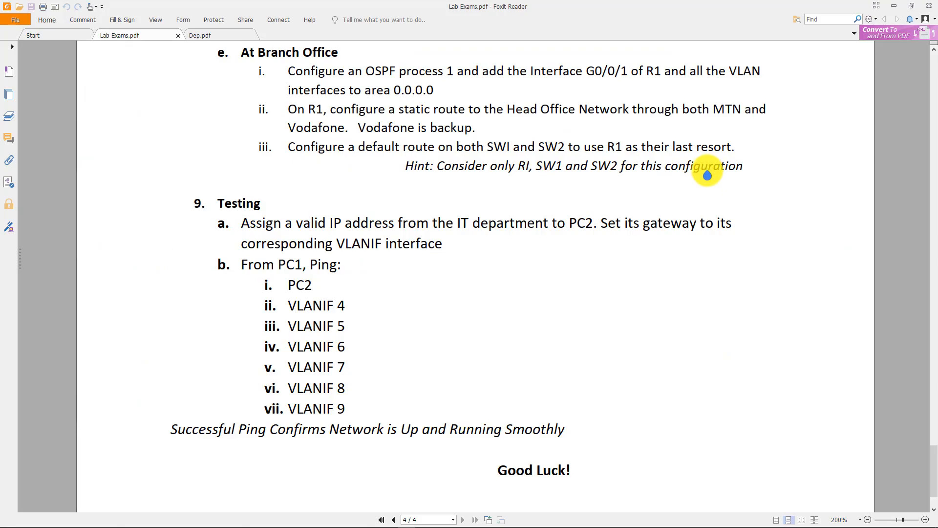
pyautogui.scroll(7, 693, 205)
pyautogui.scroll(8, 694, 208)
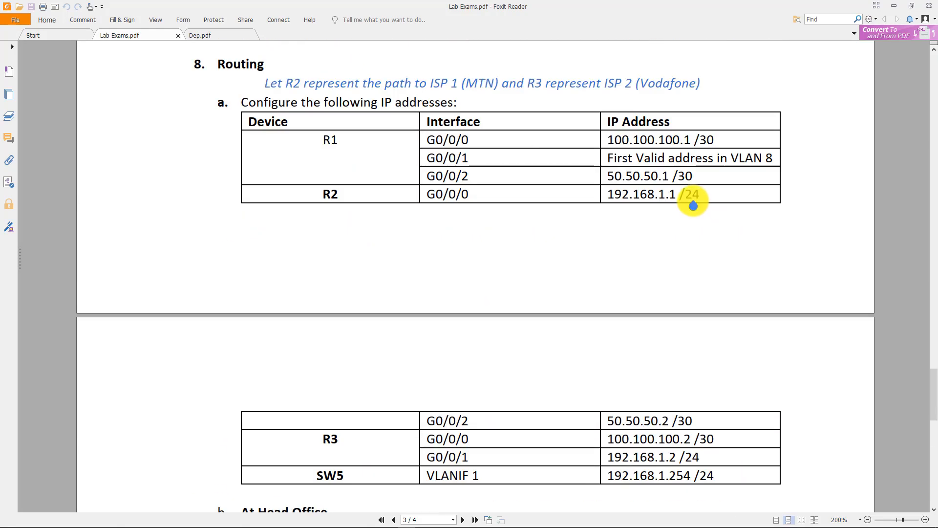
pyautogui.scroll(-15, 693, 205)
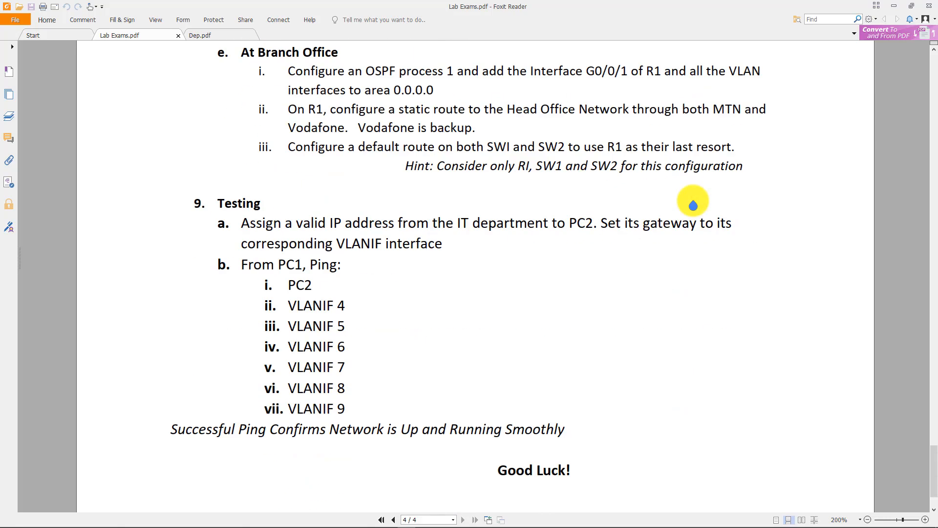